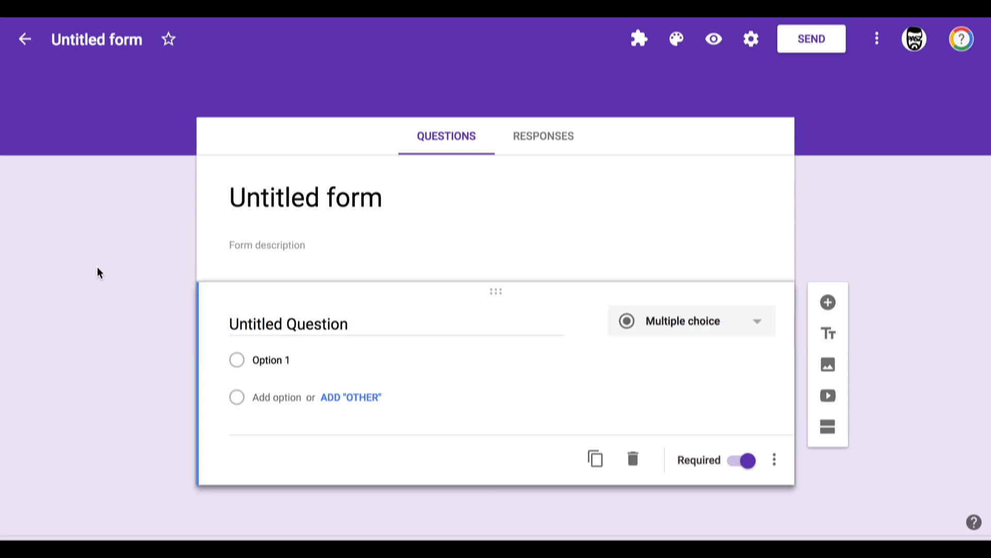
Step: Title the form and its file "Demo Form"
{"action": "left_click", "coordinate": [235, 199]}
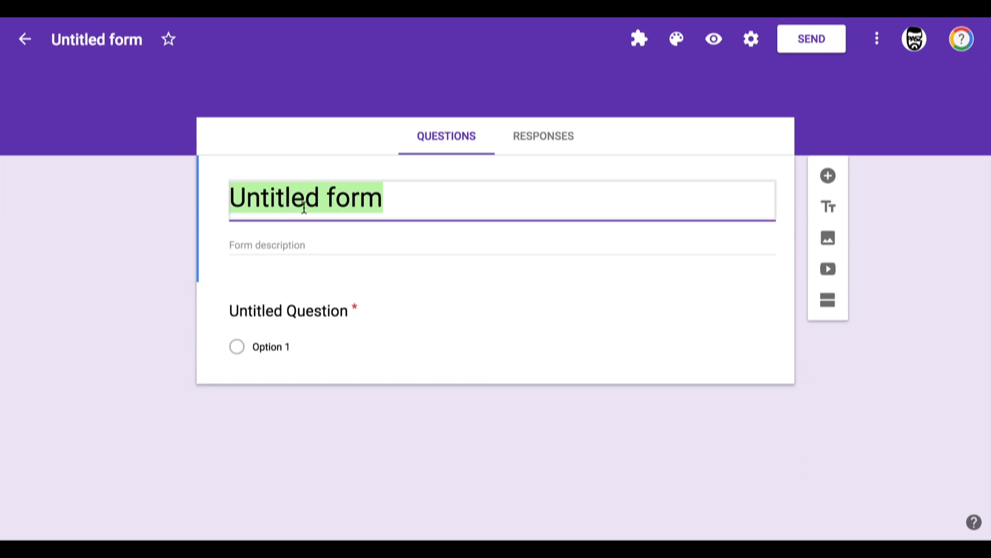
{"action": "type", "text": "Demo Form"}
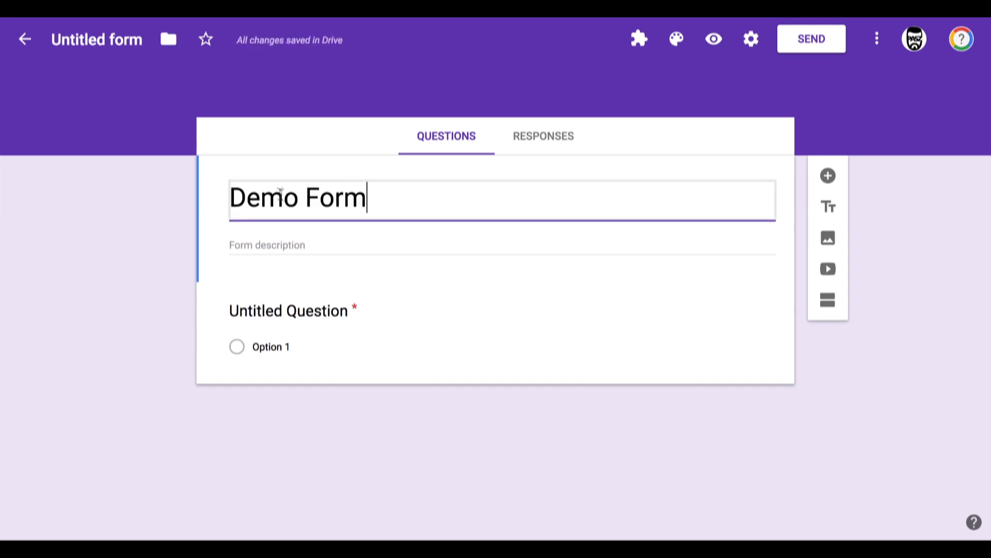
{"action": "left_click", "coordinate": [71, 40]}
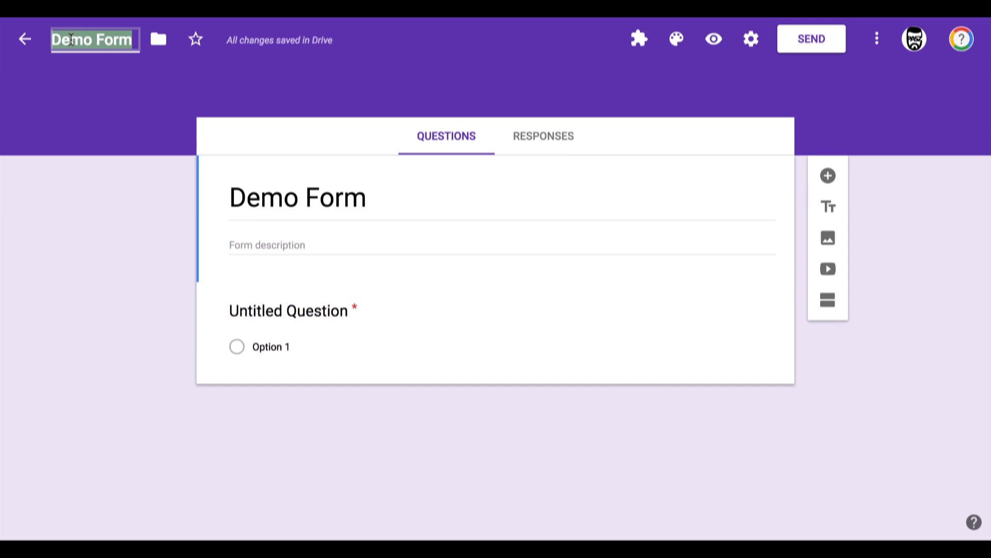
Step: Enter the form description "Please fill this out by Tuesday."
{"action": "left_click", "coordinate": [240, 243]}
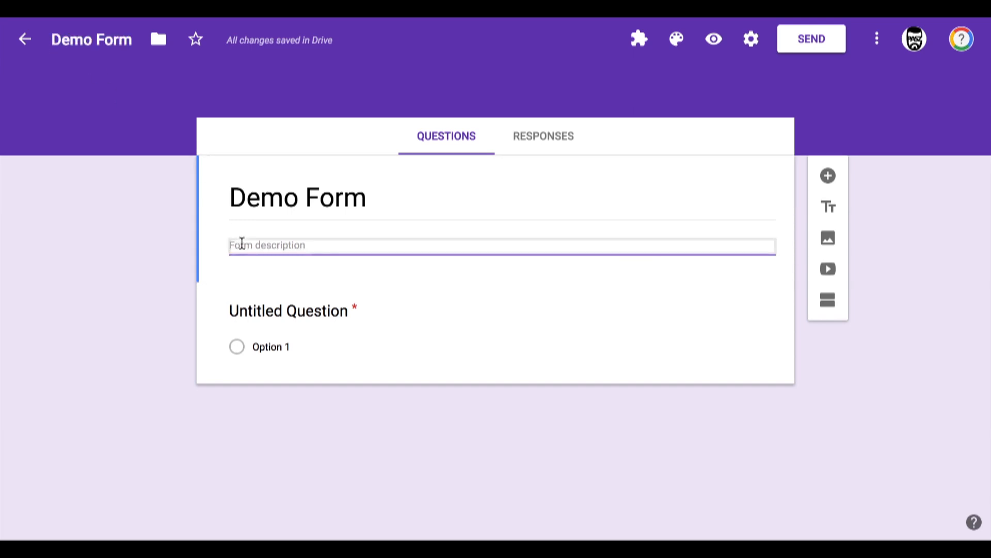
{"action": "type", "text": "Plea"}
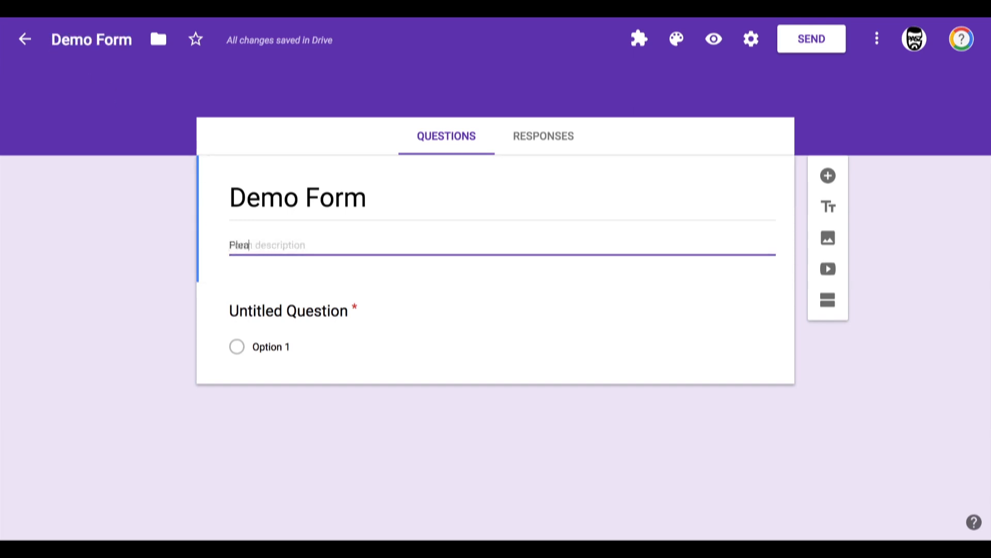
{"action": "type", "text": "se fill this ou"}
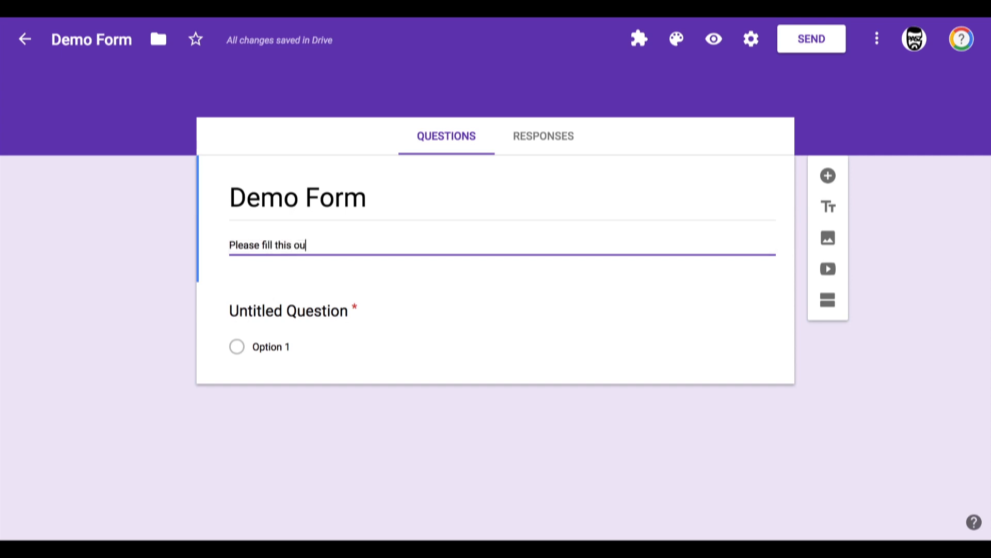
{"action": "type", "text": "t by Tuesda"}
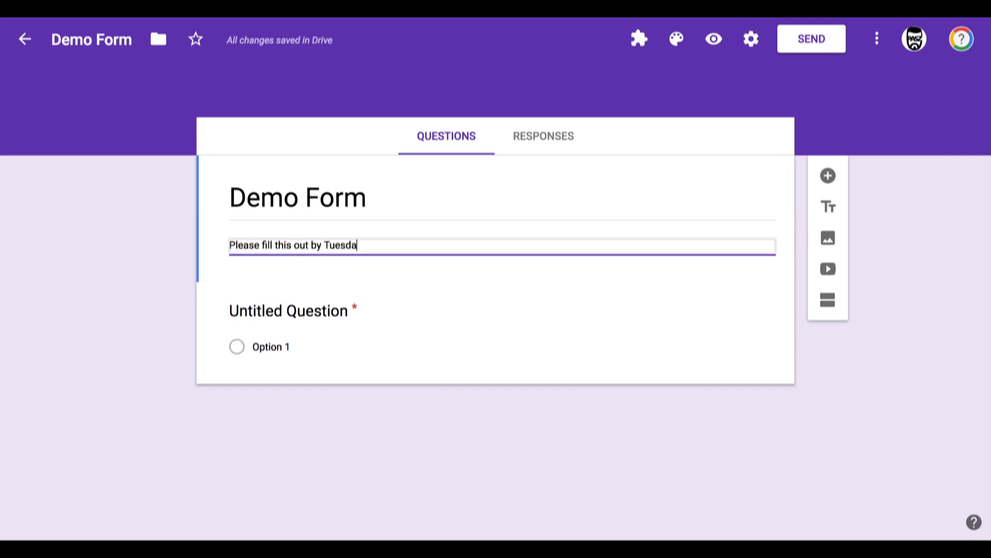
{"action": "type", "text": "y."}
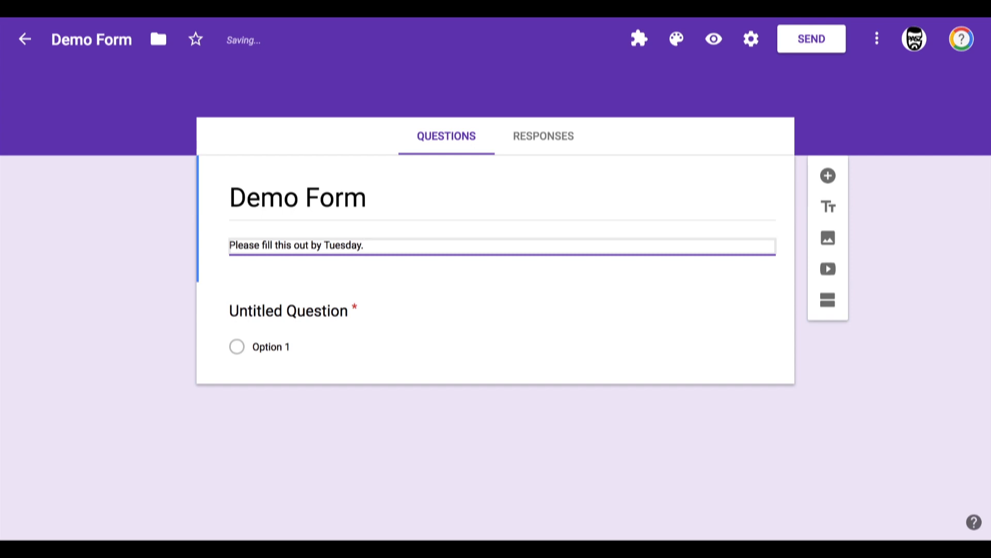
Step: Rename the first question "Student Name"
{"action": "left_click", "coordinate": [257, 311]}
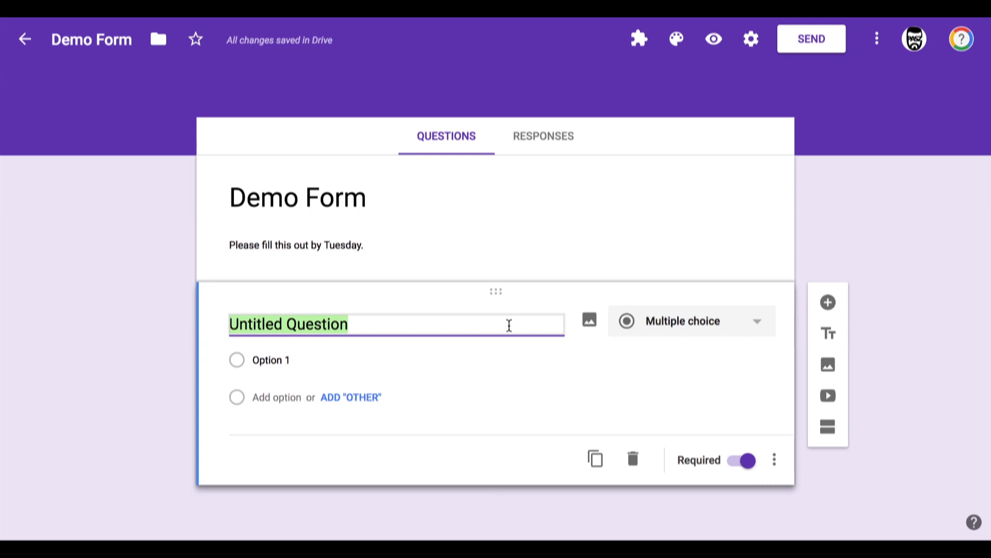
{"action": "type", "text": "Stude"}
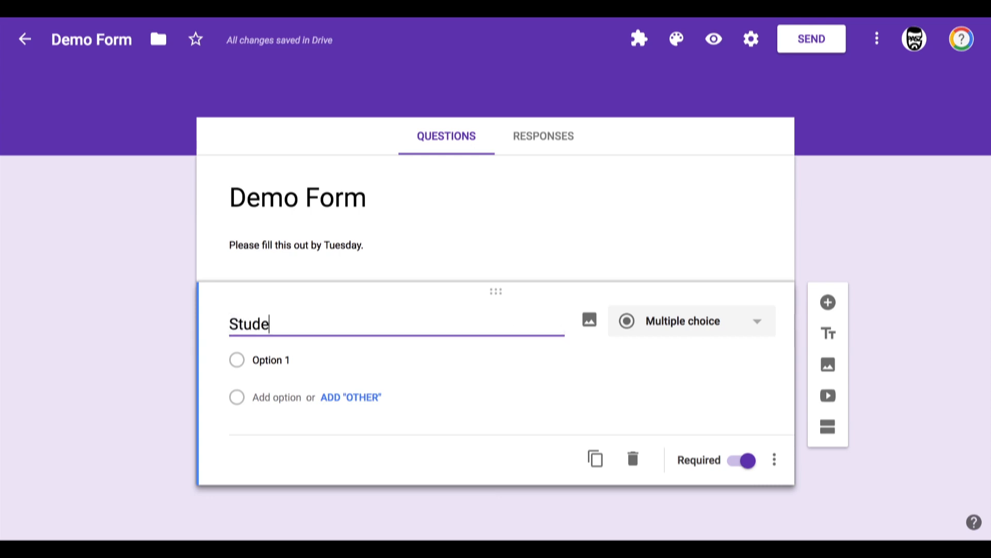
{"action": "type", "text": "nt Name"}
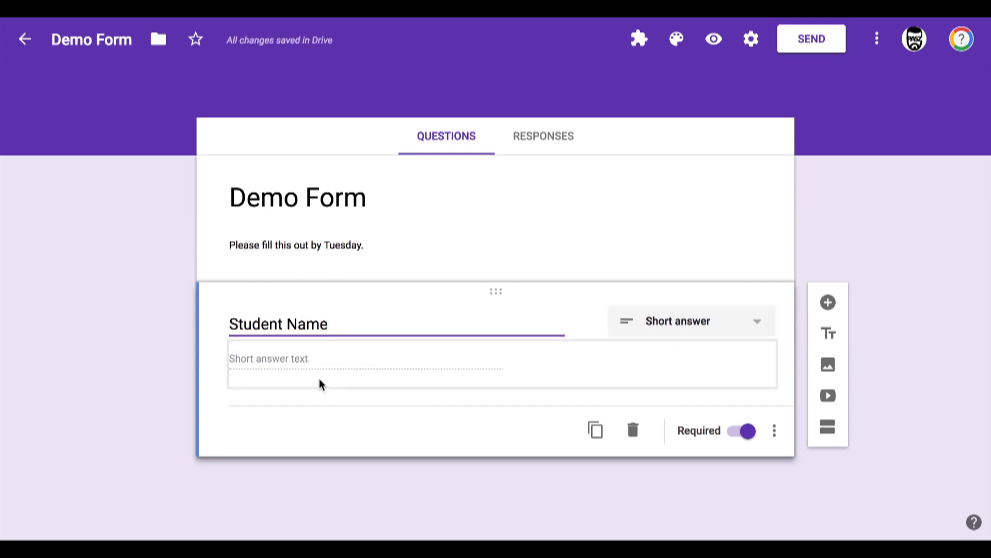
{"action": "left_click", "coordinate": [241, 384]}
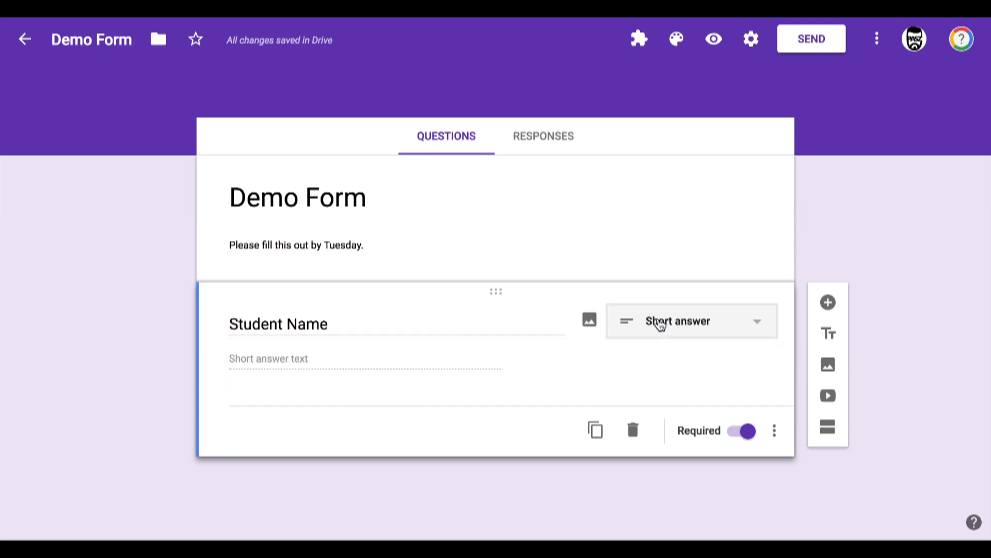
{"action": "left_click", "coordinate": [672, 323]}
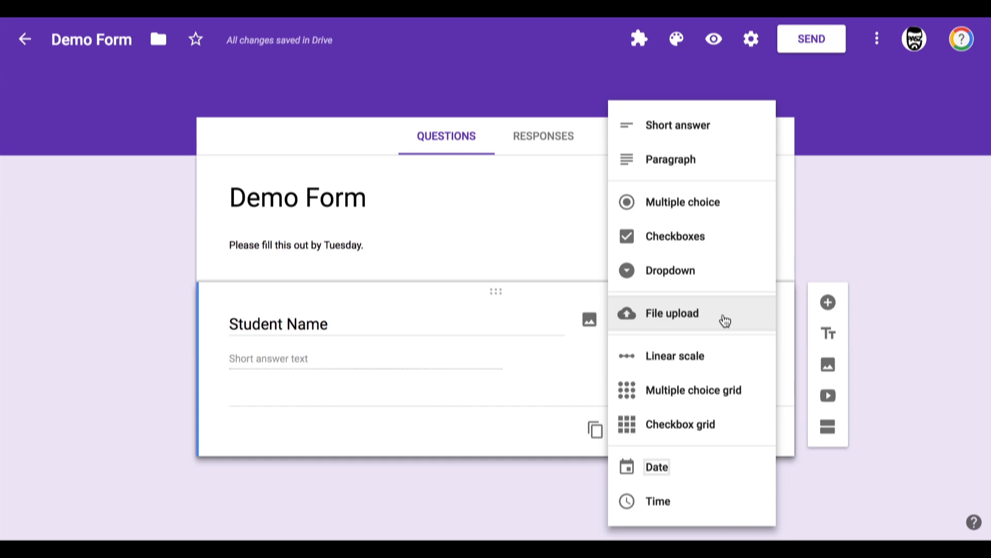
{"action": "left_click", "coordinate": [657, 362]}
{"action": "left_click", "coordinate": [343, 384]}
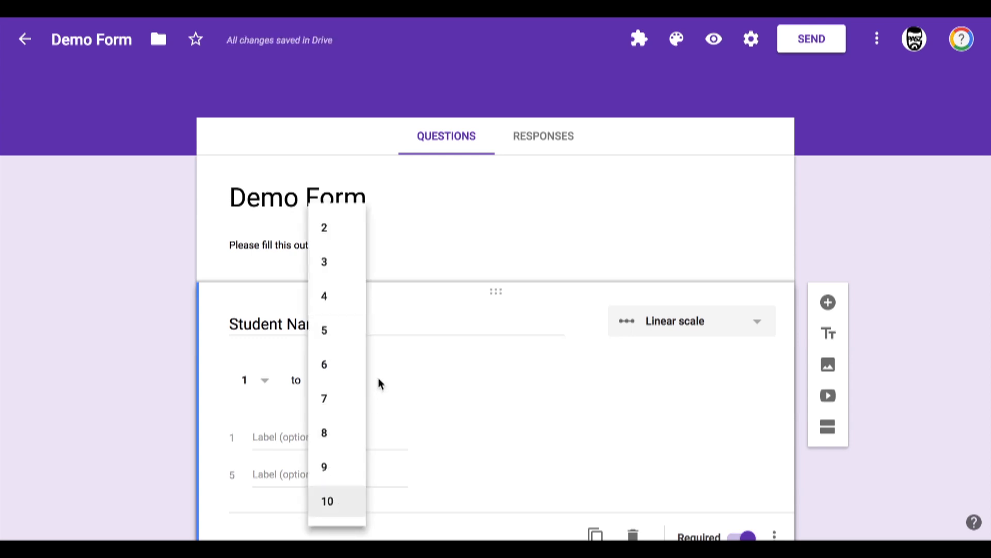
{"action": "left_click", "coordinate": [268, 456]}
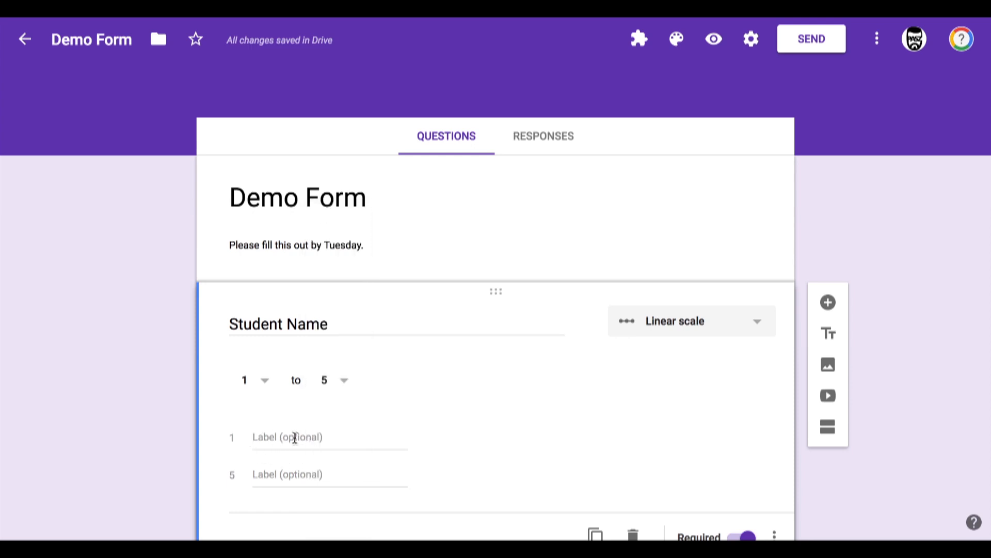
{"action": "left_click", "coordinate": [266, 433]}
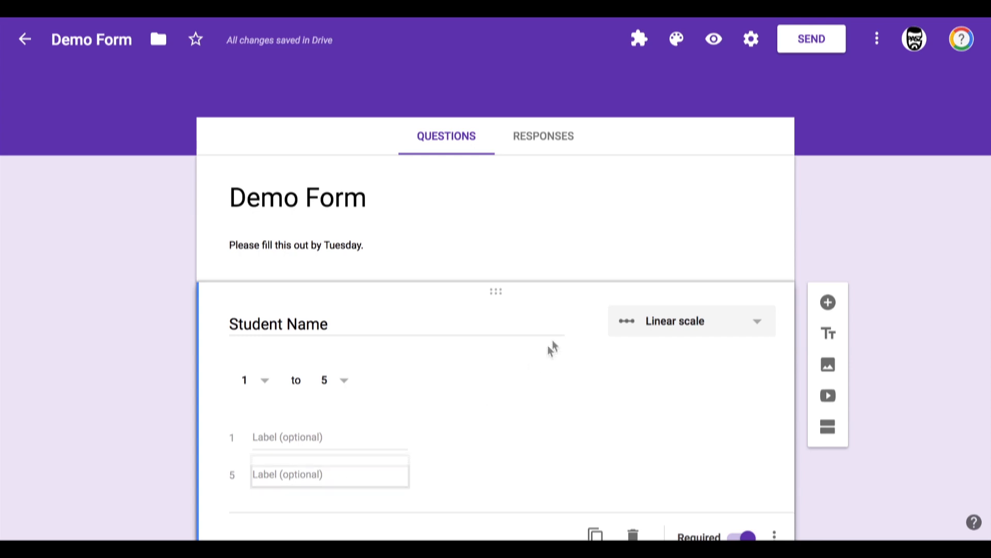
{"action": "left_click", "coordinate": [667, 329]}
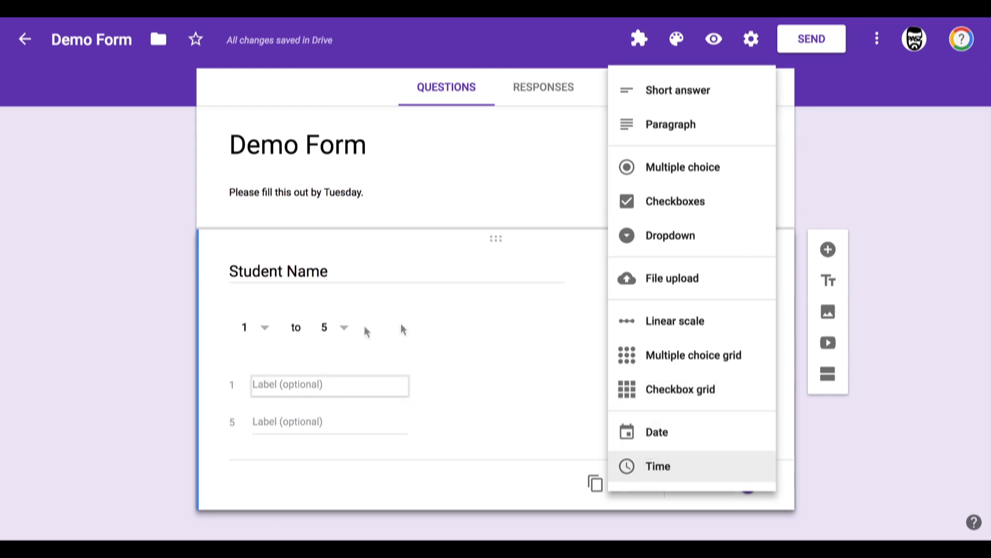
{"action": "left_click", "coordinate": [670, 91]}
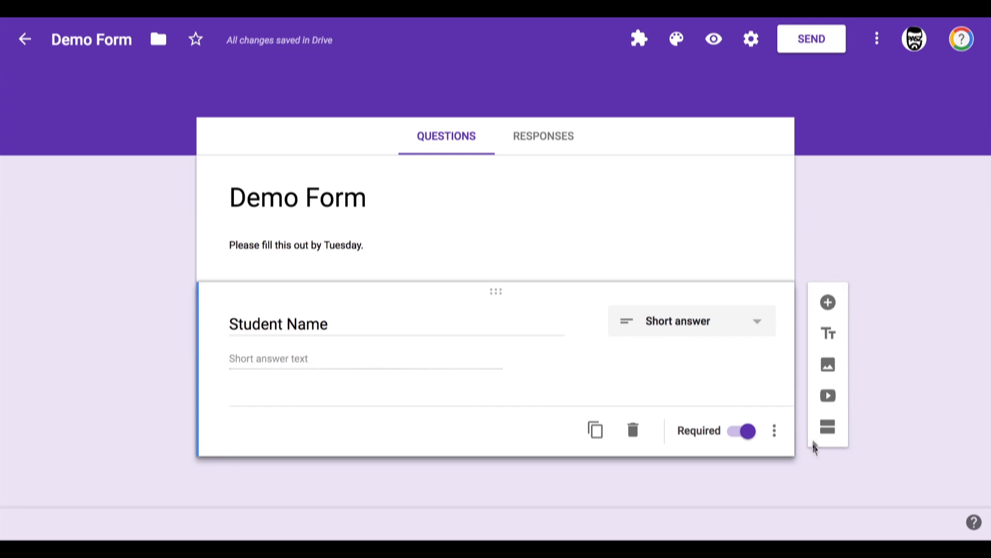
Step: Add a multiple-choice question "Tee Shirt Size" with all suggested size options
{"action": "left_click", "coordinate": [828, 303]}
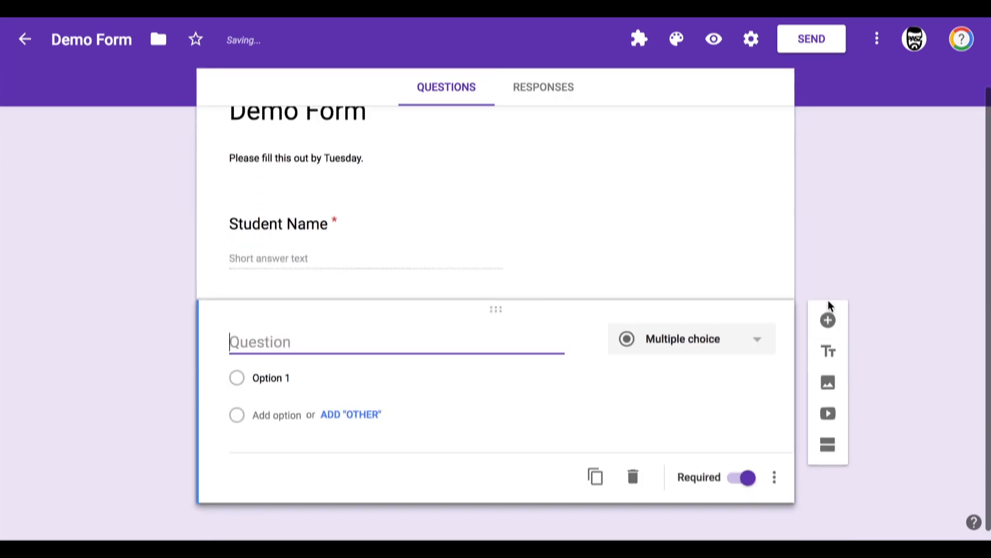
{"action": "type", "text": "Tee Shirt Size"}
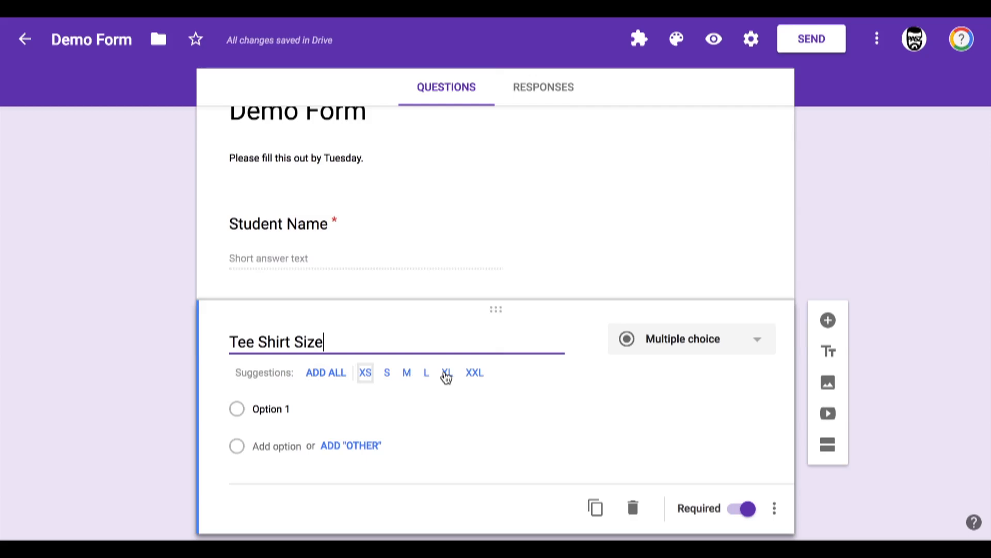
{"action": "left_click", "coordinate": [325, 376]}
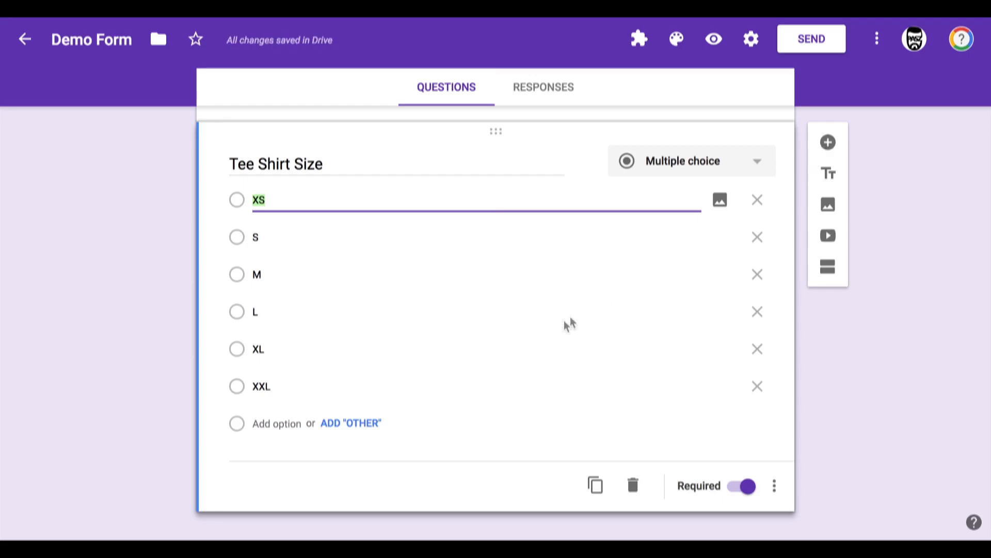
Step: Add a multiple-choice question titled "School Name"
{"action": "left_click", "coordinate": [829, 142]}
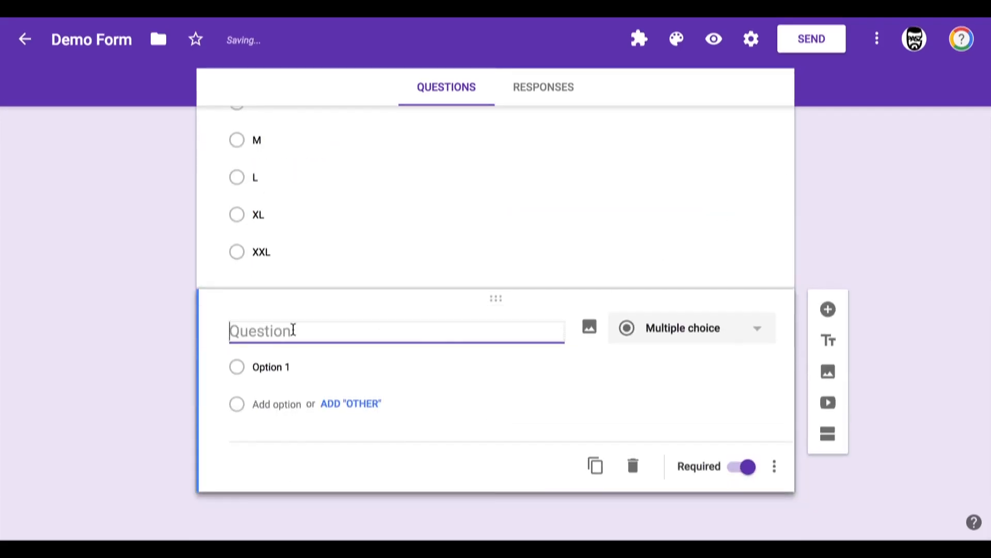
{"action": "type", "text": "Sche"}
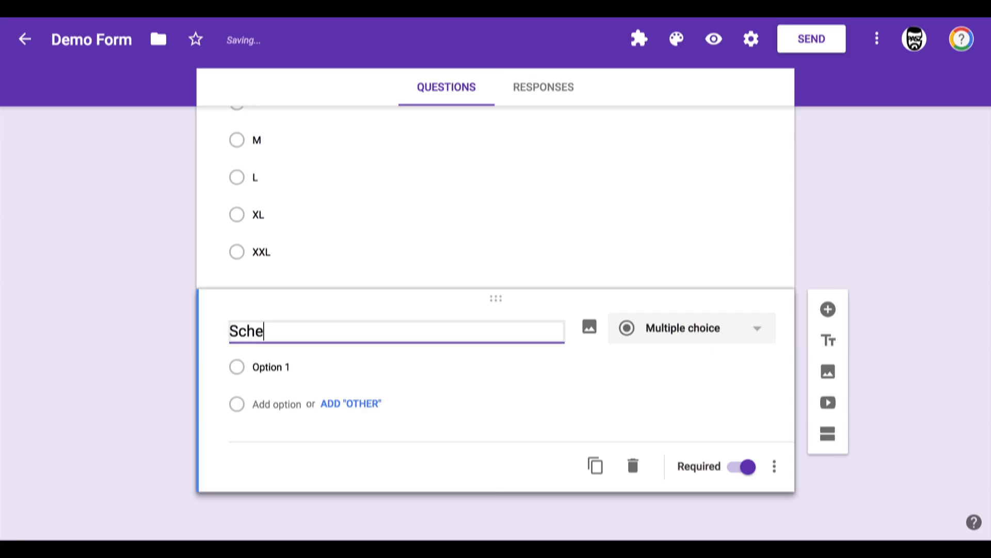
{"action": "key", "text": "BackSpace"}
{"action": "type", "text": "ol"}
{"action": "key", "text": "BackSpace"}
{"action": "type", "text": "ol Name"}
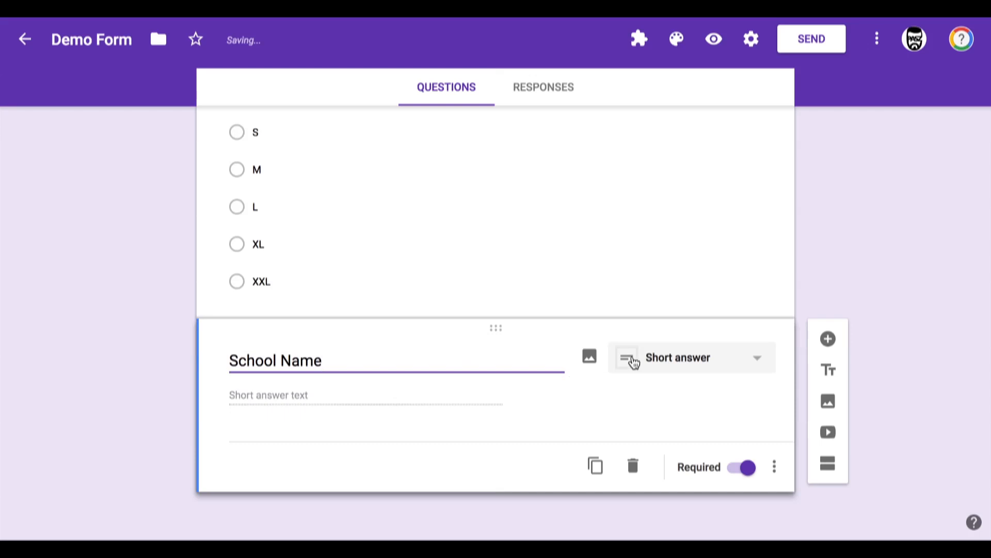
{"action": "left_click", "coordinate": [675, 360]}
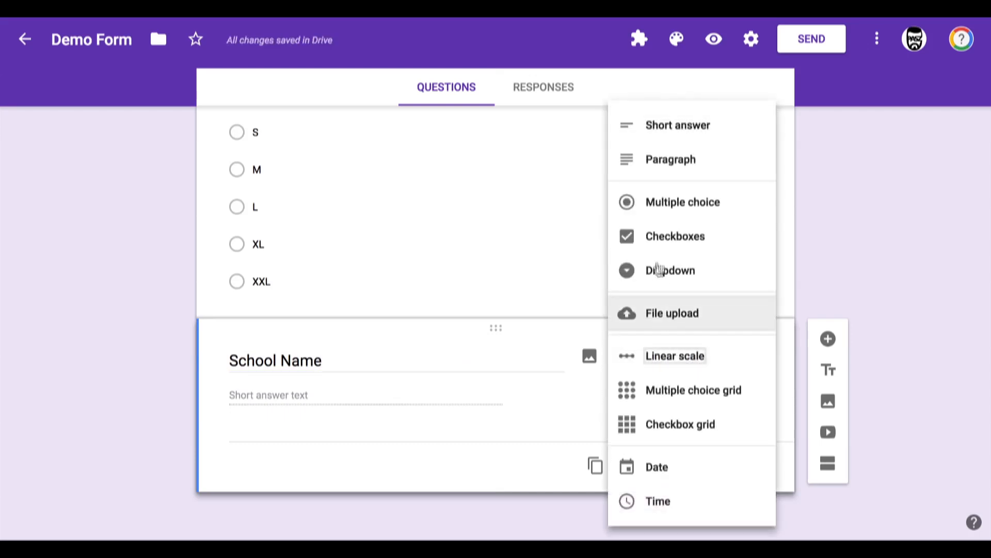
{"action": "left_click", "coordinate": [662, 206]}
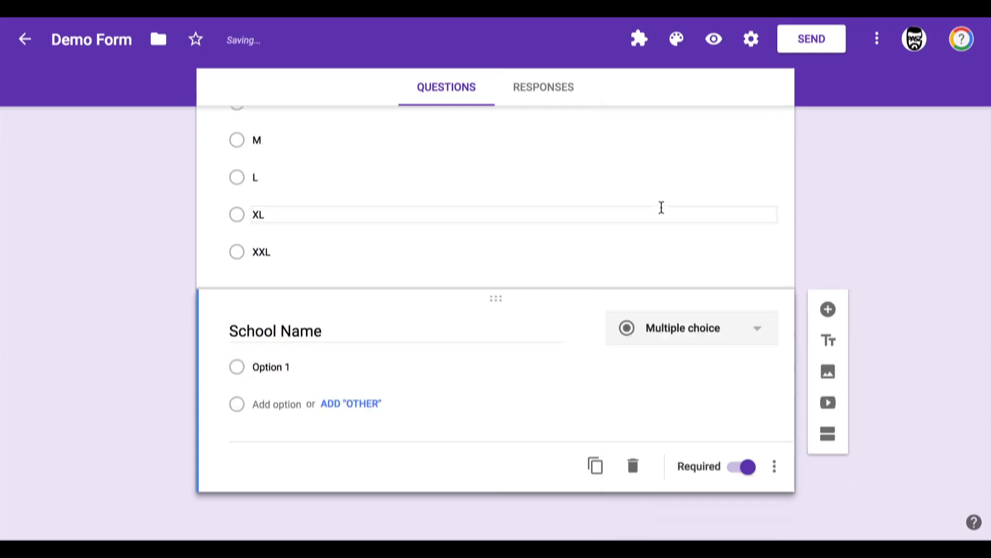
Step: Set the School Name question's first option to "Hoover Elementary"
{"action": "left_click", "coordinate": [270, 367]}
{"action": "triple_click", "coordinate": [283, 367]}
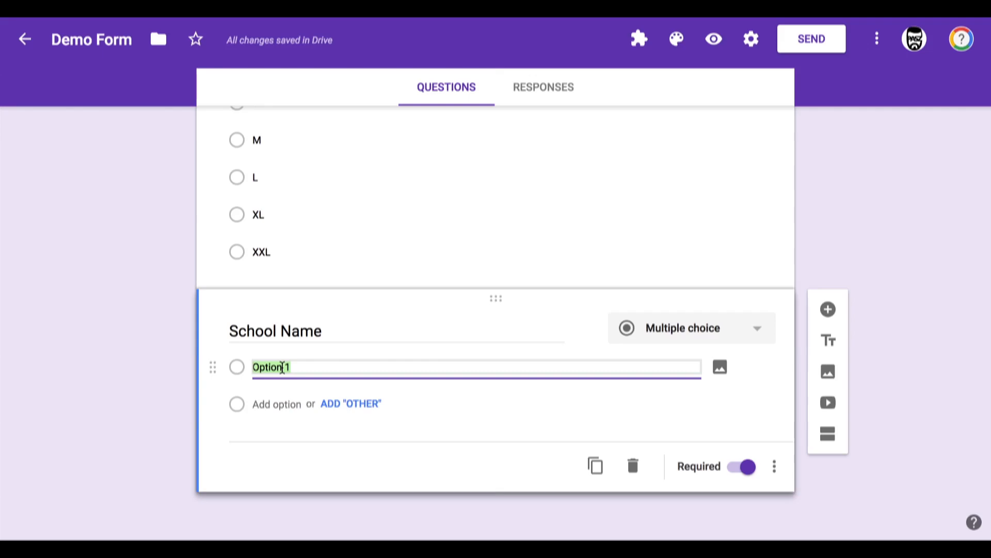
{"action": "type", "text": "Ee"}
{"action": "key", "text": "BackSpace"}
{"action": "key", "text": "BackSpace"}
{"action": "type", "text": "Hoo"}
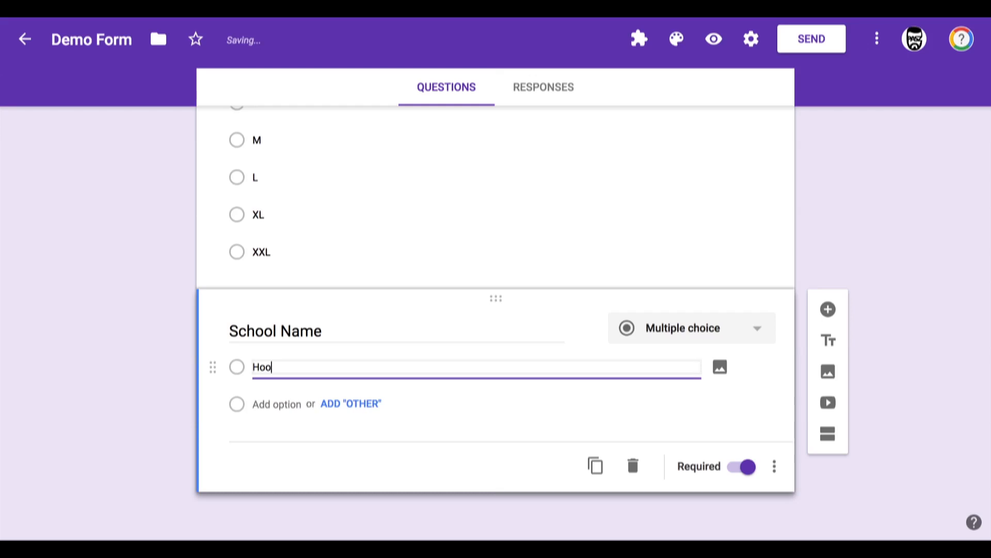
{"action": "type", "text": "ver Elementary"}
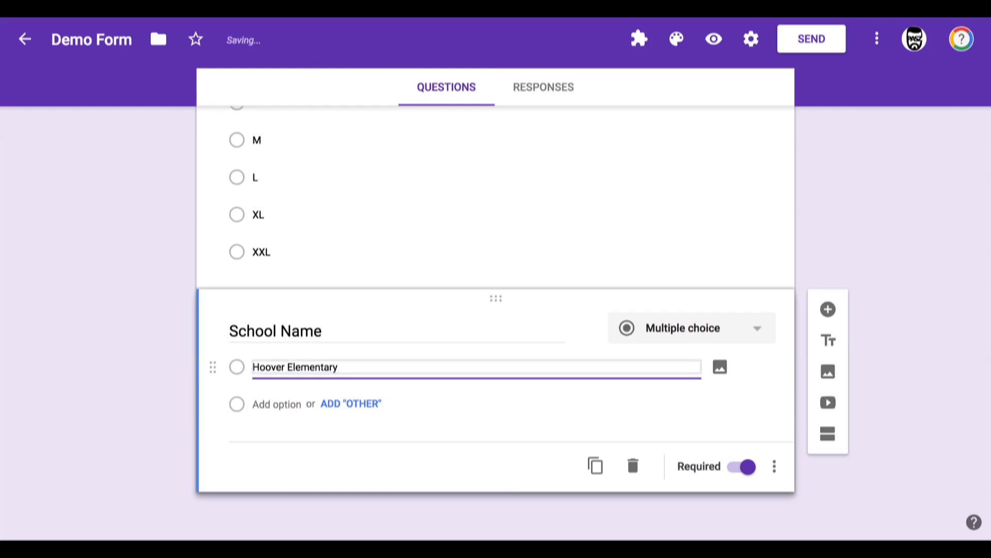
{"action": "key", "text": "Return"}
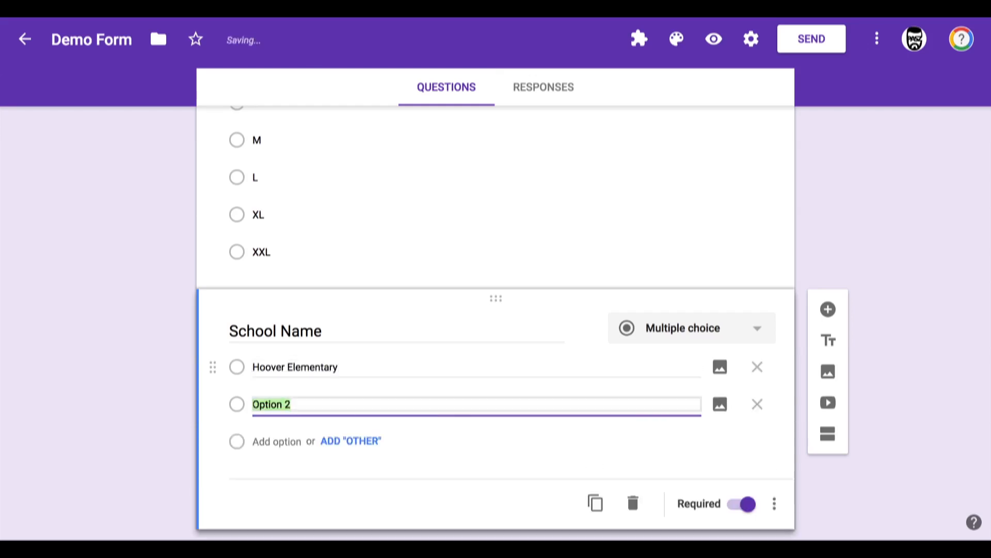
Step: Add the options "Washington Middle" and "King HS" plus an "Other" choice to School Name
{"action": "type", "text": "Washing"}
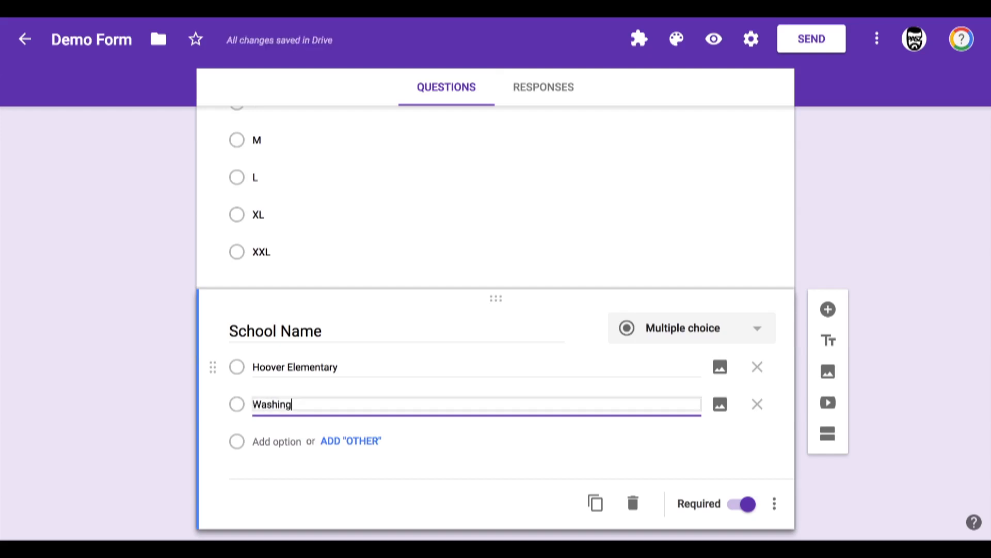
{"action": "type", "text": "ton Middle"}
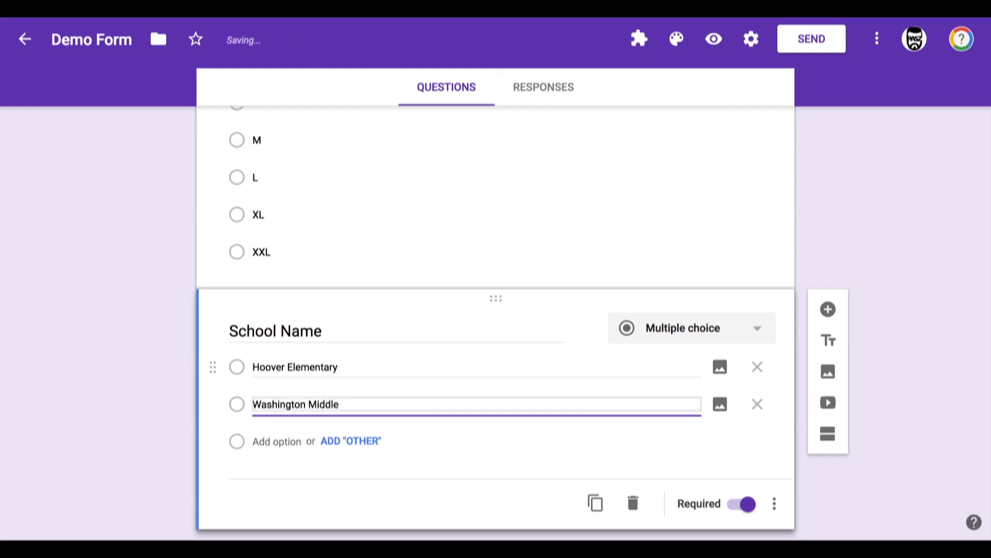
{"action": "key", "text": "Return"}
{"action": "type", "text": "King"}
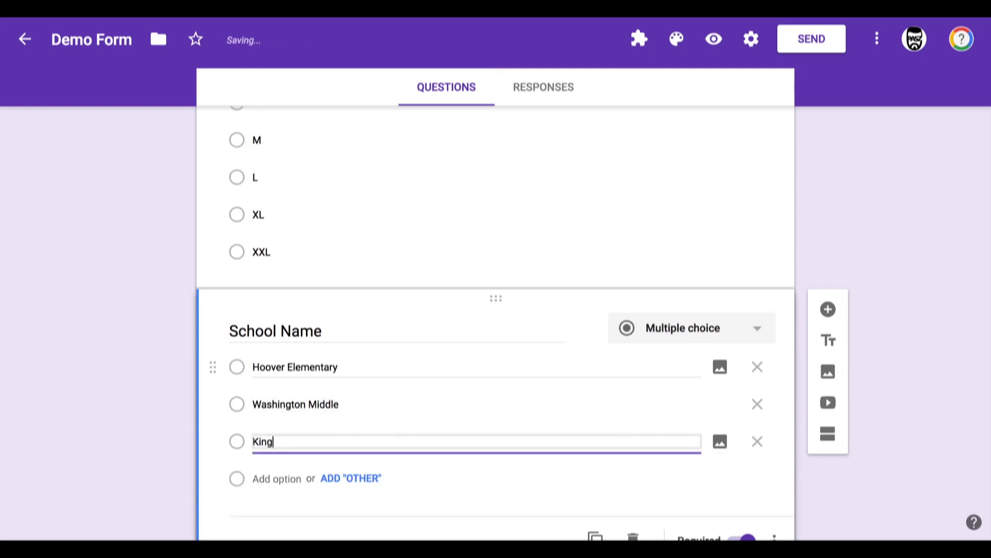
{"action": "type", "text": " HS"}
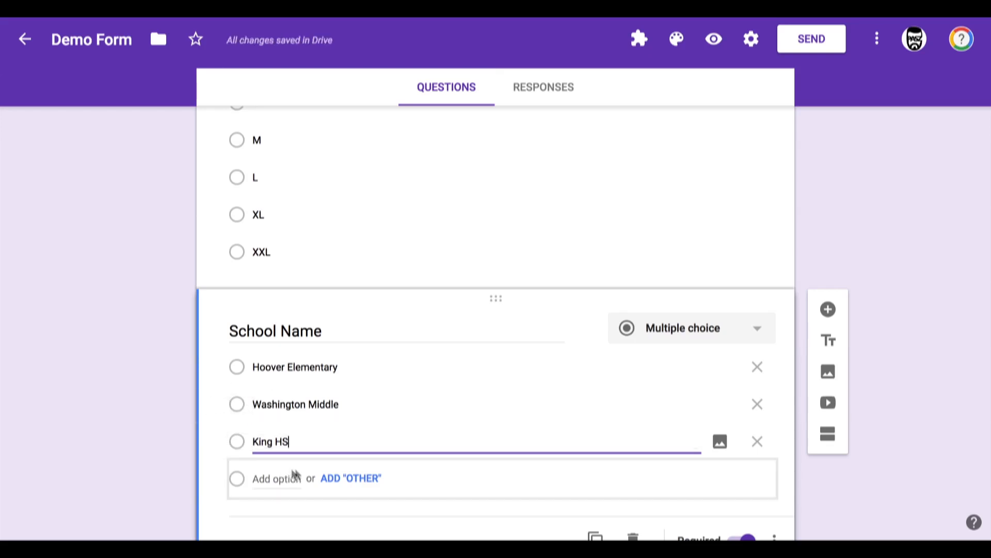
{"action": "left_click", "coordinate": [351, 479]}
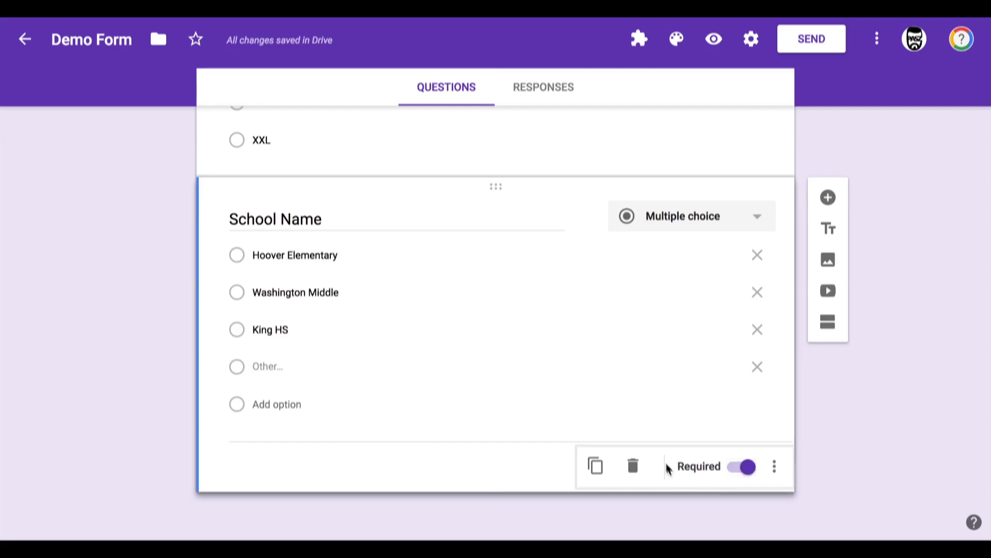
Step: Add the description "Click on your school name" to the School Name question
{"action": "left_click", "coordinate": [776, 468]}
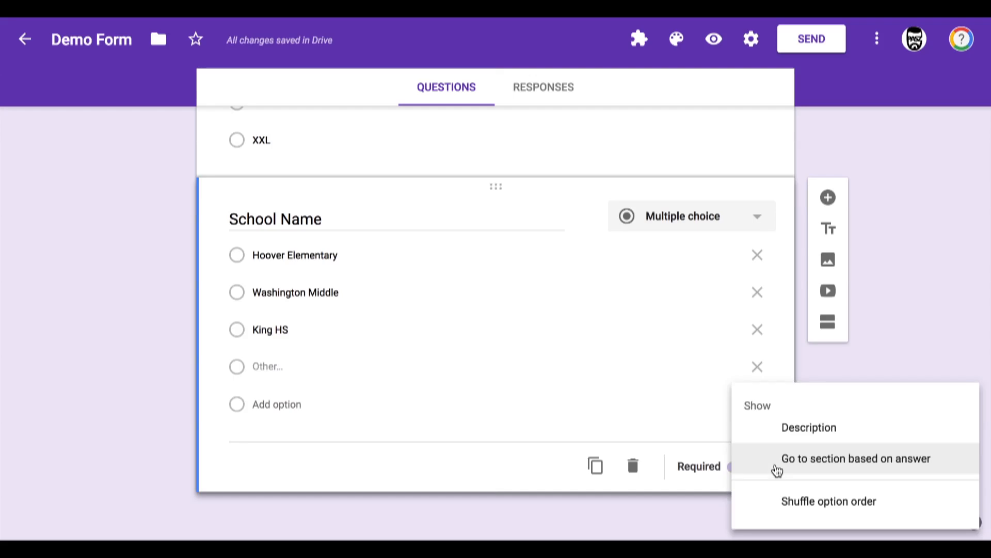
{"action": "left_click", "coordinate": [795, 431]}
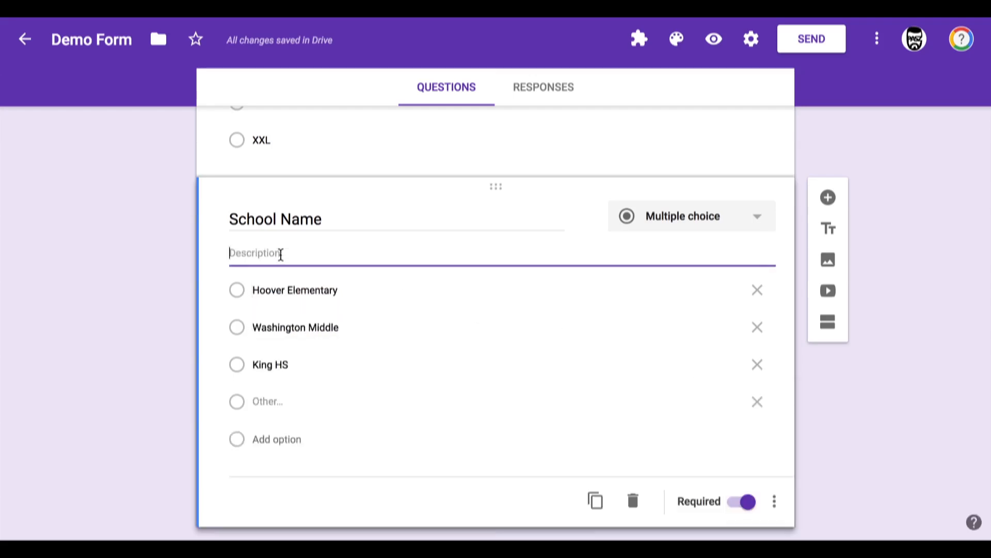
{"action": "type", "text": "Click on "}
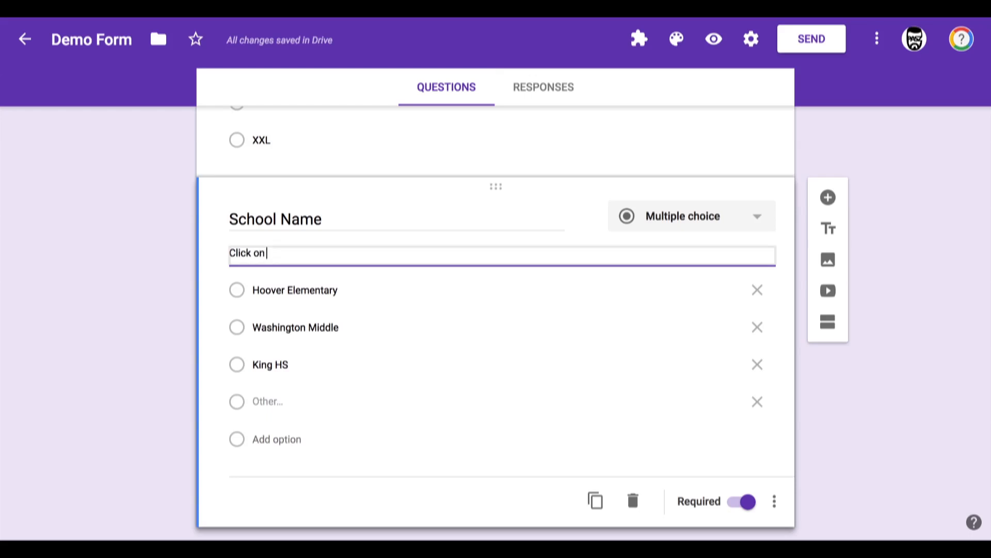
{"action": "type", "text": "your school name"}
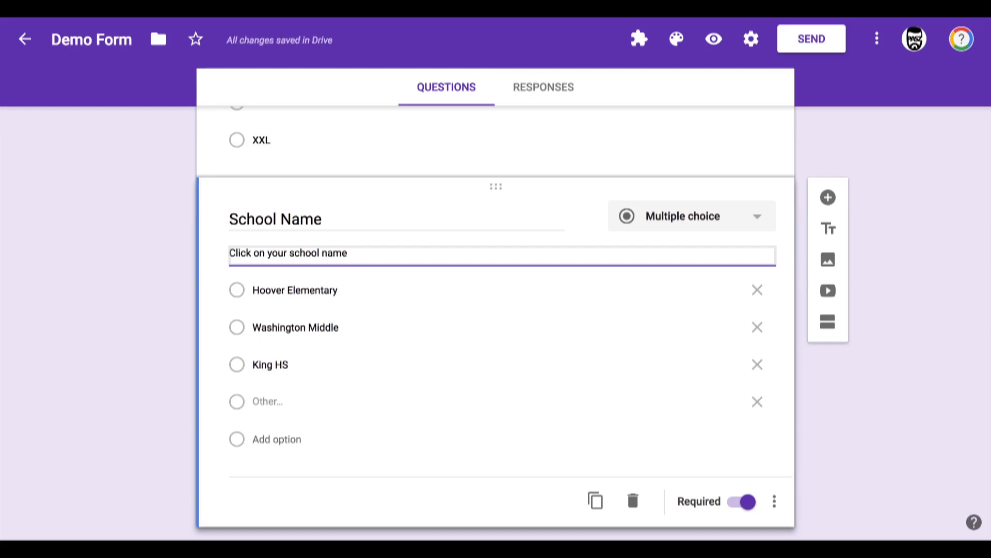
{"action": "left_click", "coordinate": [775, 502]}
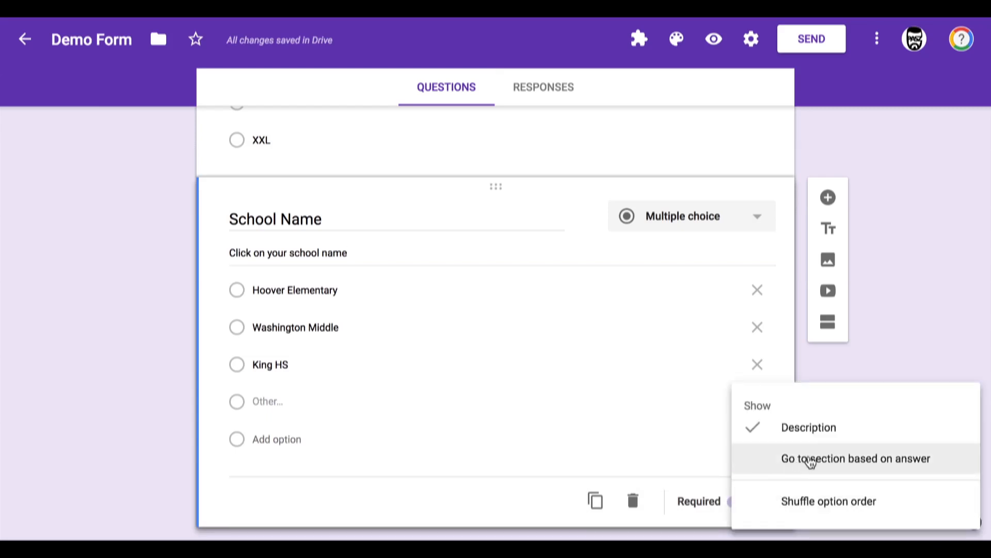
{"action": "left_click", "coordinate": [946, 461]}
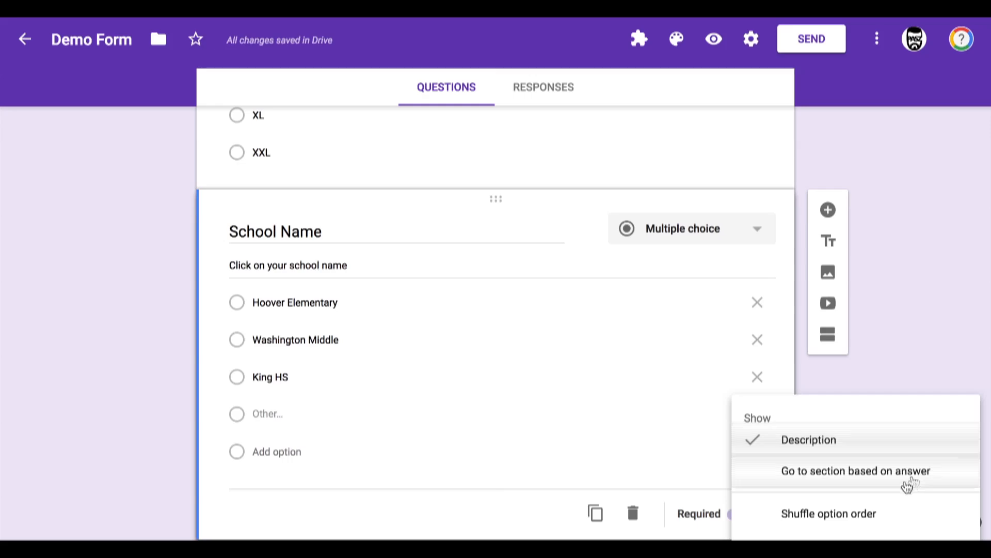
{"action": "scroll", "coordinate": [785, 524], "scroll_direction": "down", "scroll_amount": 1}
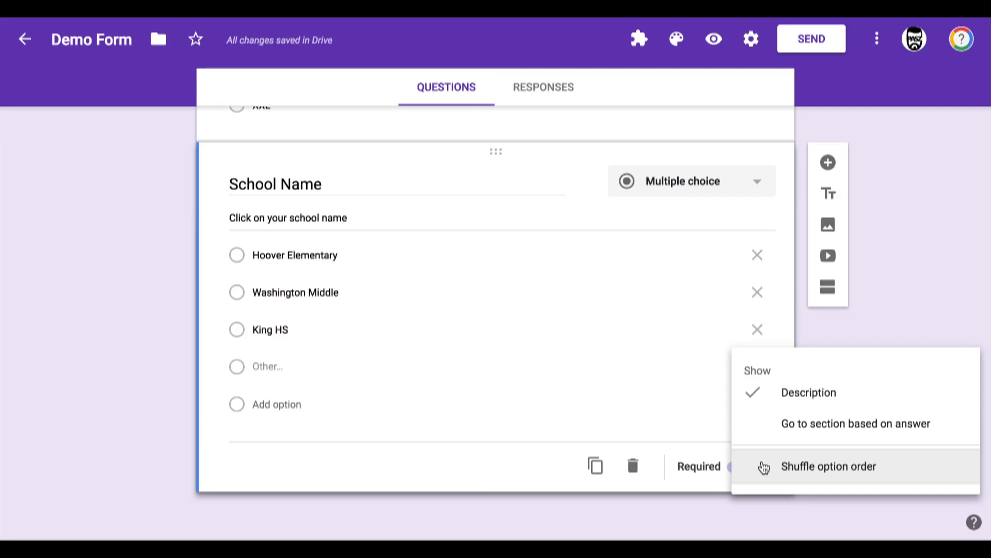
{"action": "left_click", "coordinate": [829, 169]}
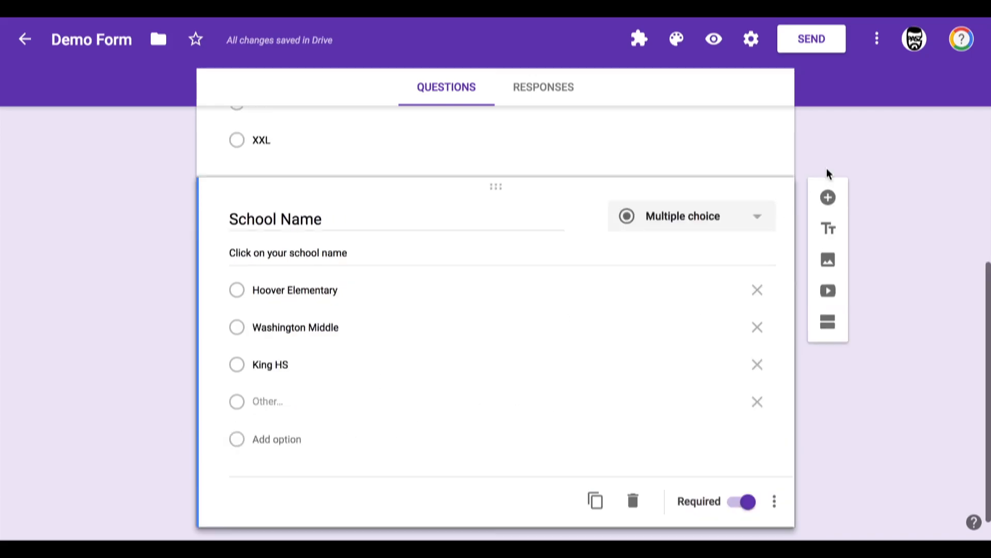
Step: Add a new question titled "Favorite Lunch" and make it a multiple choice grid
{"action": "left_click", "coordinate": [828, 197]}
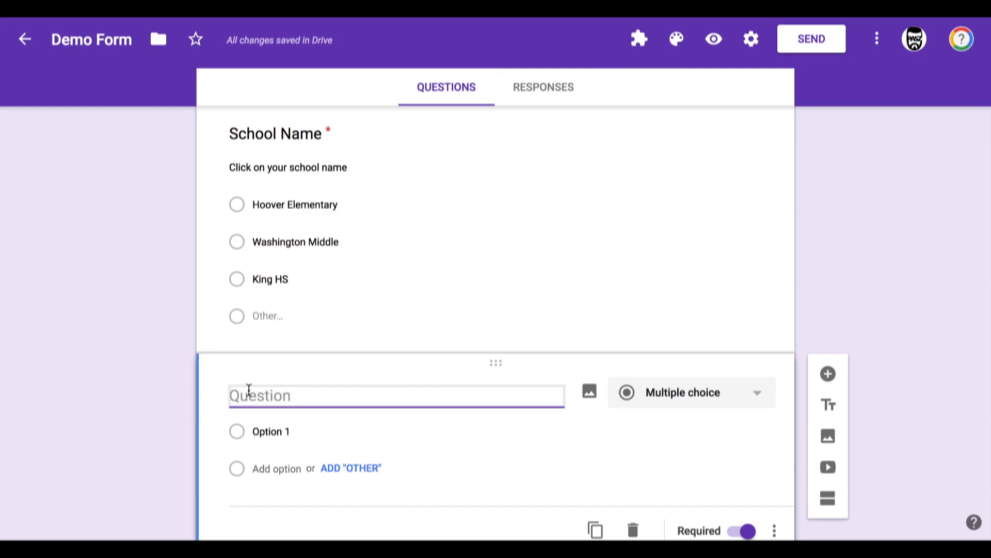
{"action": "type", "text": "Favorite Lunch"}
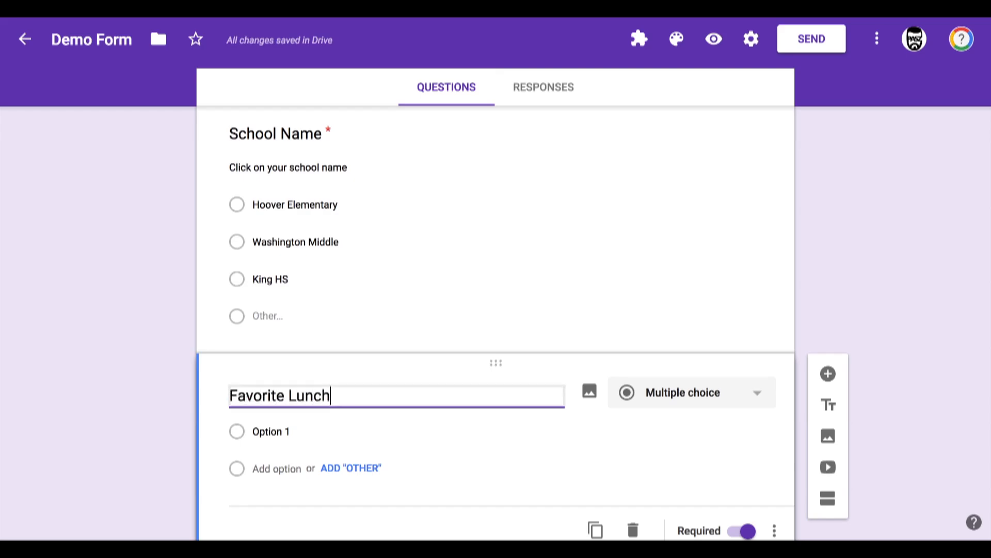
{"action": "scroll", "coordinate": [500, 396], "scroll_direction": "down", "scroll_amount": 2}
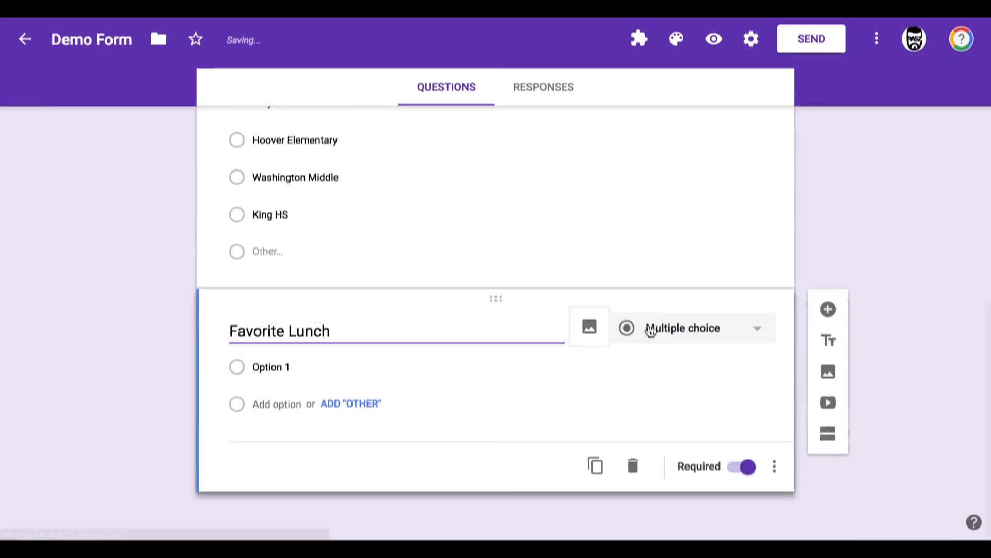
{"action": "left_click", "coordinate": [660, 342]}
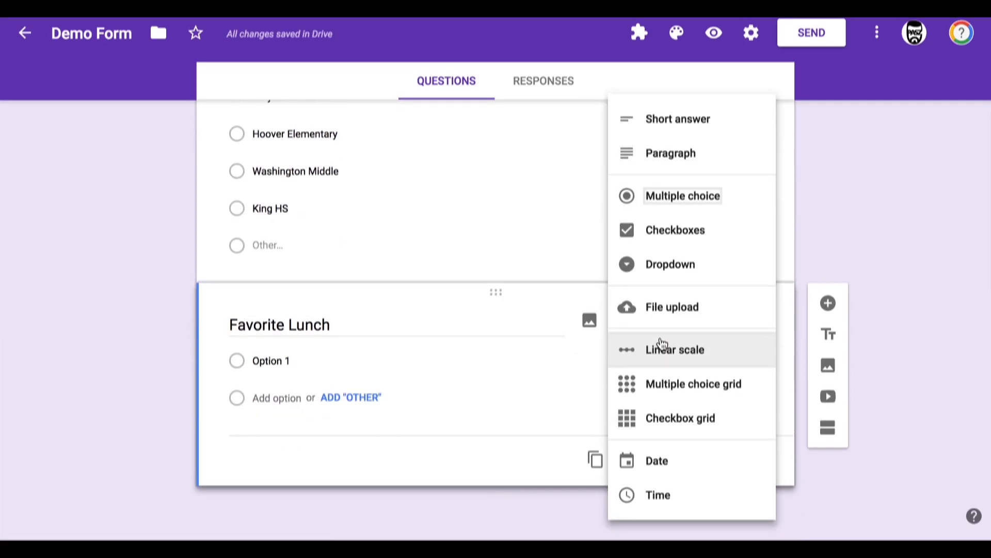
{"action": "left_click", "coordinate": [661, 395]}
Step: Enter the grid rows Taco, Sushi, Burger and Hot Dog for Favorite Lunch
{"action": "left_click", "coordinate": [266, 395]}
{"action": "type", "text": "Taco"}
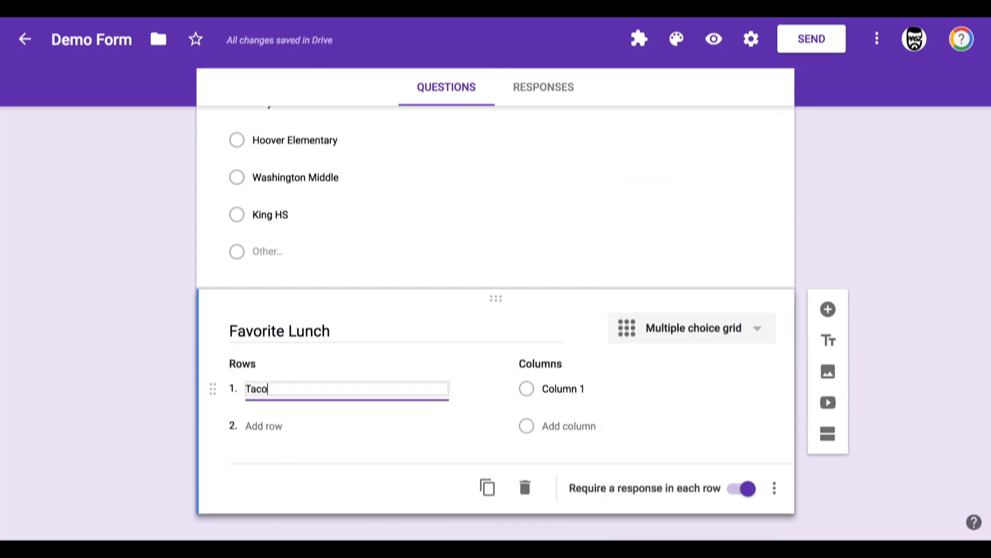
{"action": "key", "text": "Return"}
{"action": "type", "text": "Sushi"}
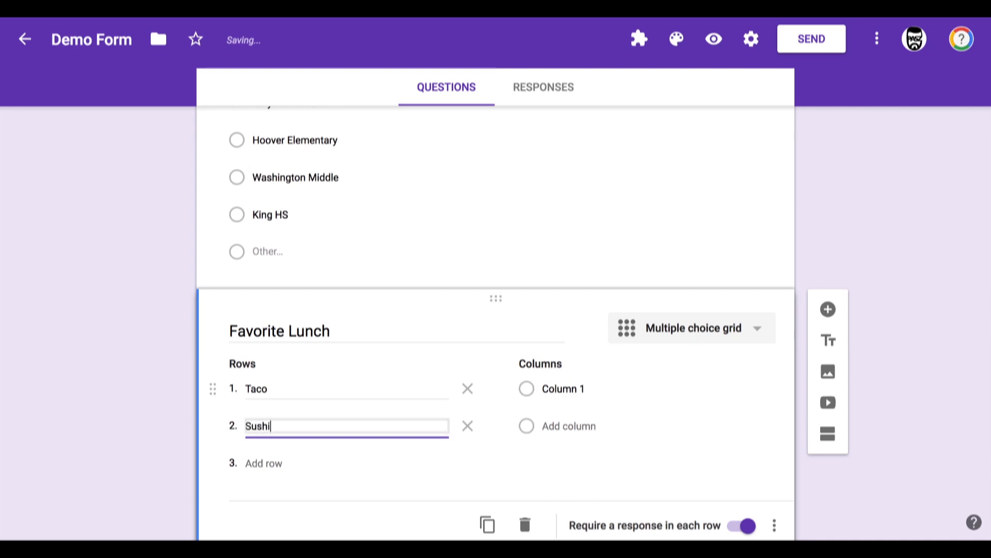
{"action": "key", "text": "Return"}
{"action": "type", "text": "Burger"}
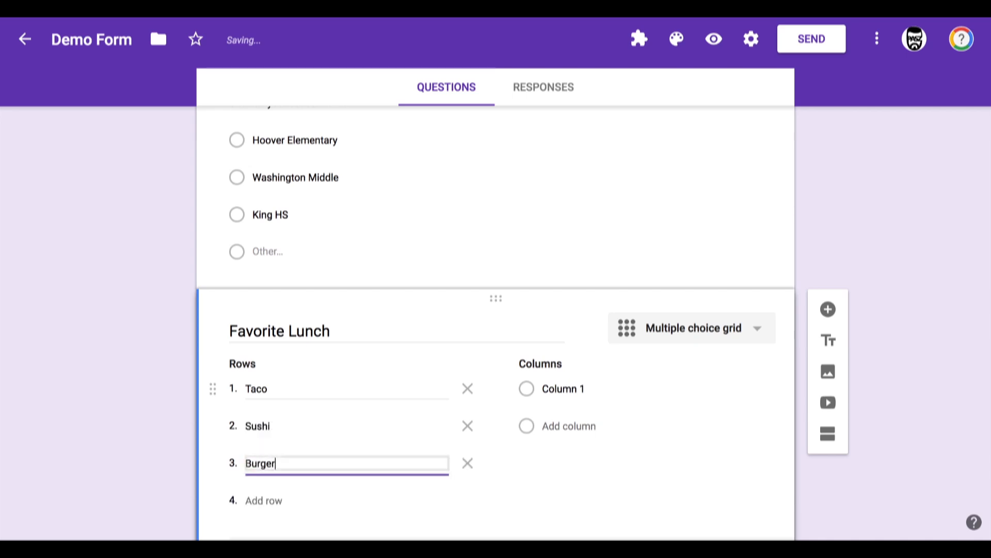
{"action": "key", "text": "Return"}
{"action": "type", "text": "Hot"}
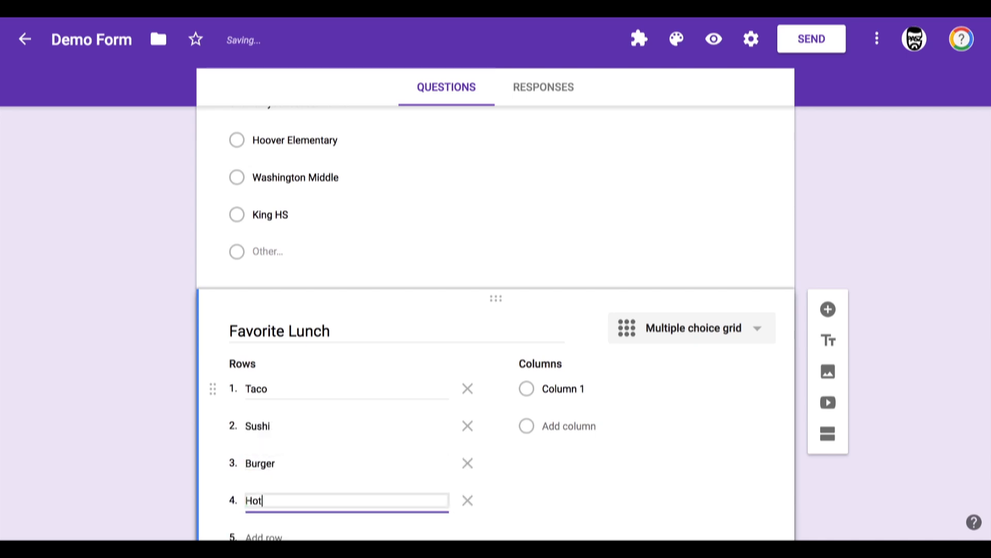
{"action": "type", "text": " Dog"}
Step: Set the Favorite Lunch grid columns to Yuck, Meh and Yum
{"action": "left_click", "coordinate": [566, 392]}
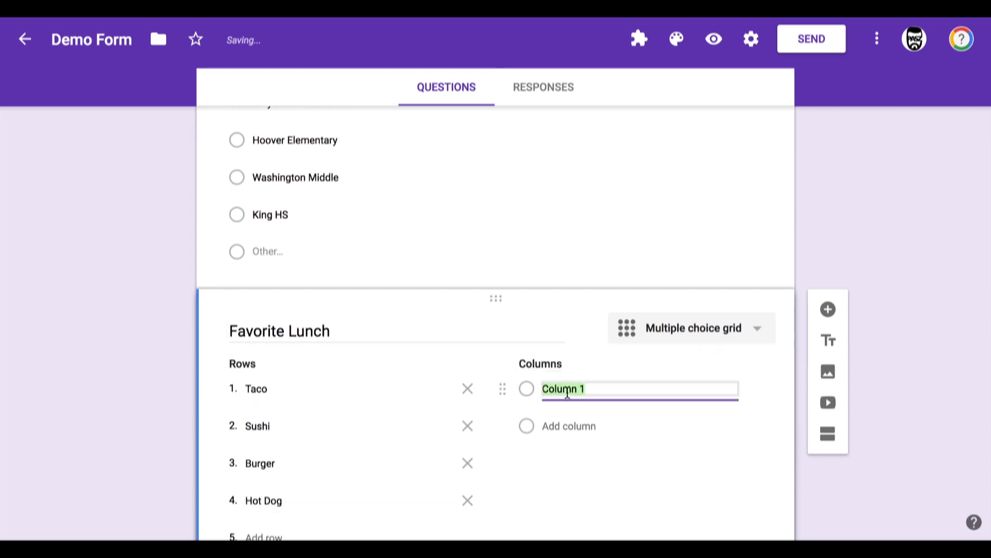
{"action": "type", "text": "Y"}
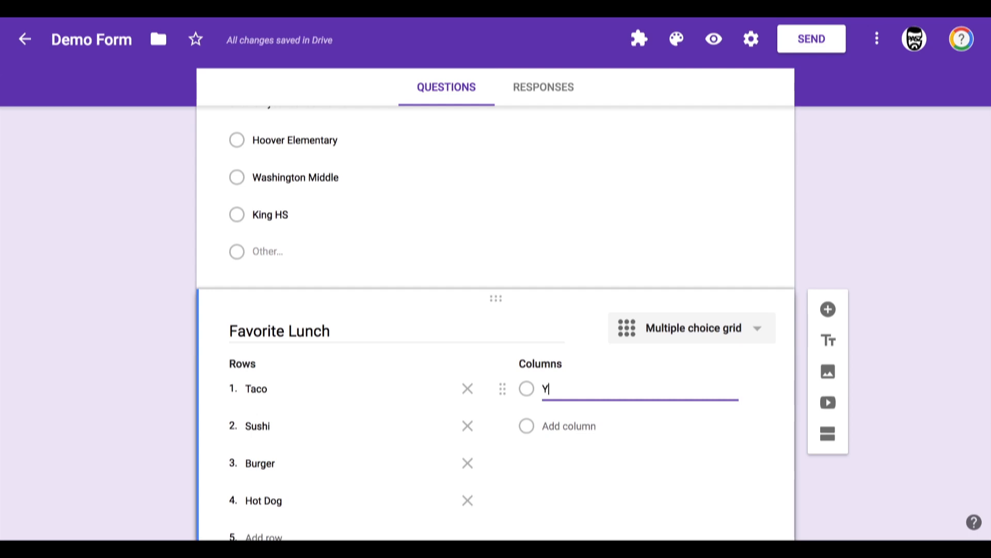
{"action": "type", "text": "uck"}
{"action": "key", "text": "Return"}
{"action": "type", "text": "Meh"}
{"action": "key", "text": "Return"}
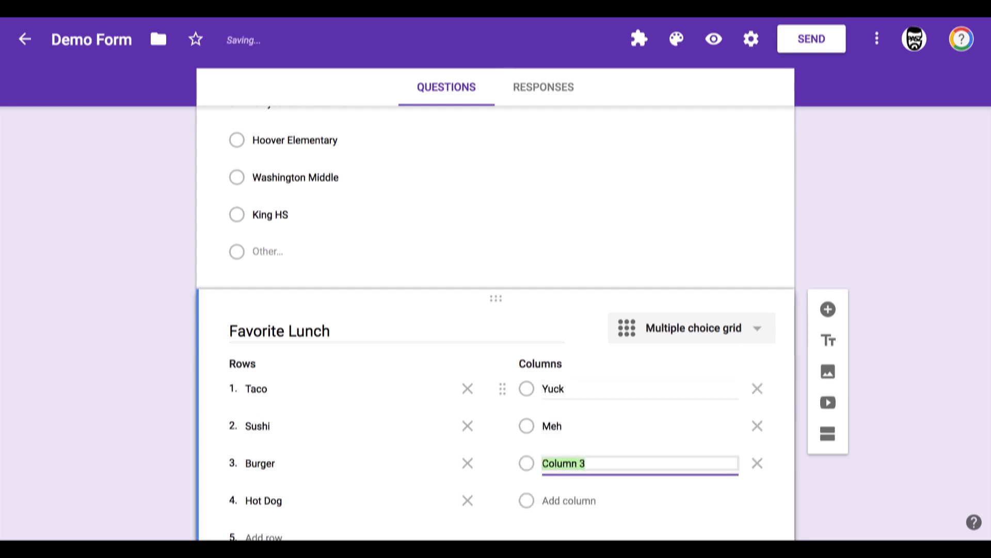
{"action": "type", "text": "Yum"}
{"action": "scroll", "coordinate": [355, 321], "scroll_direction": "down", "scroll_amount": 3}
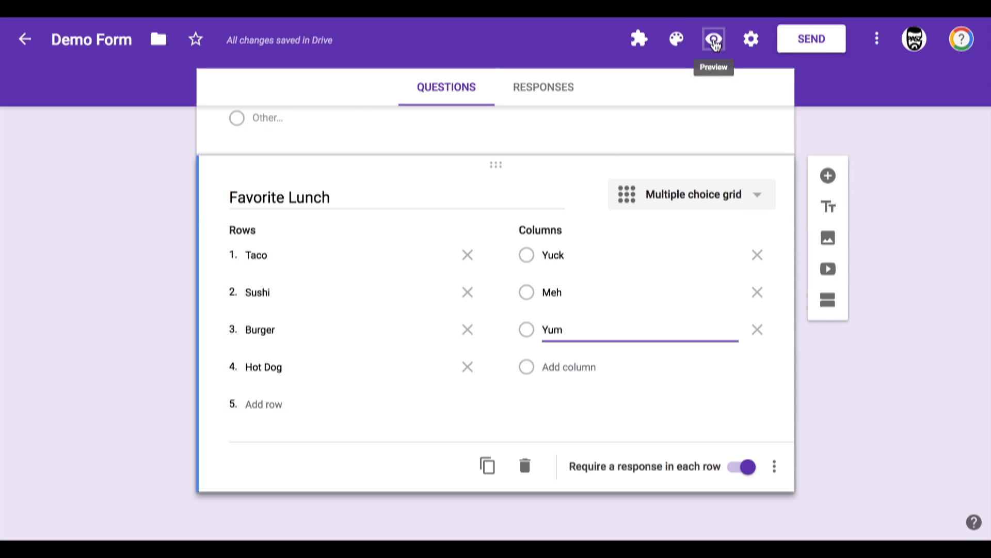
Step: Preview the form and test the School Name Other choice by entering "sdfsdf"
{"action": "left_click", "coordinate": [714, 41]}
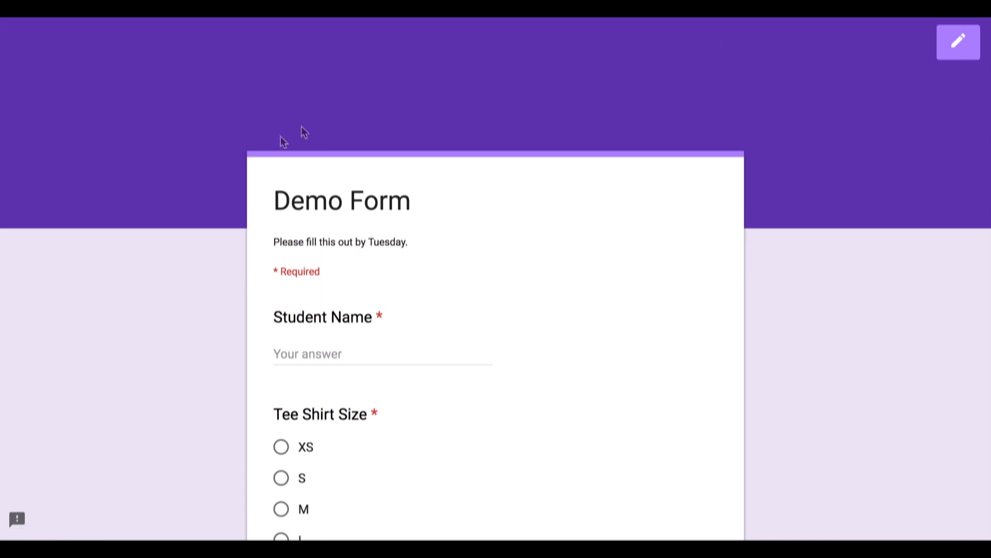
{"action": "scroll", "coordinate": [213, 231], "scroll_direction": "down", "scroll_amount": 3}
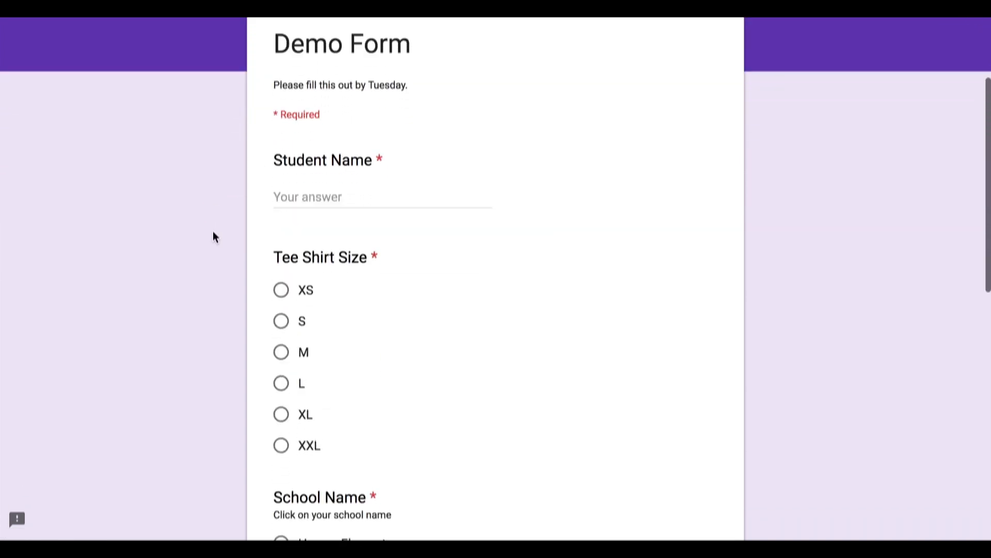
{"action": "left_click", "coordinate": [288, 198]}
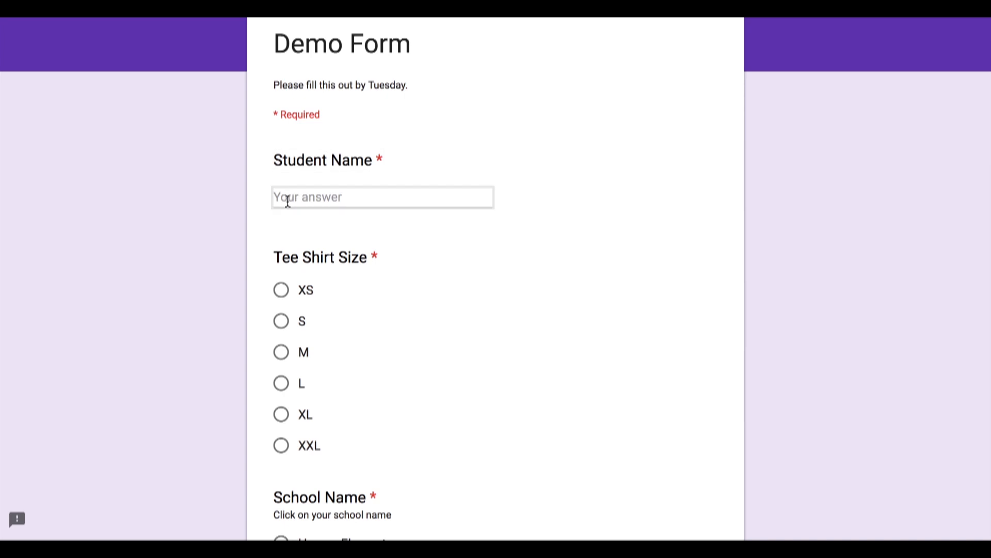
{"action": "scroll", "coordinate": [254, 261], "scroll_direction": "down", "scroll_amount": 2}
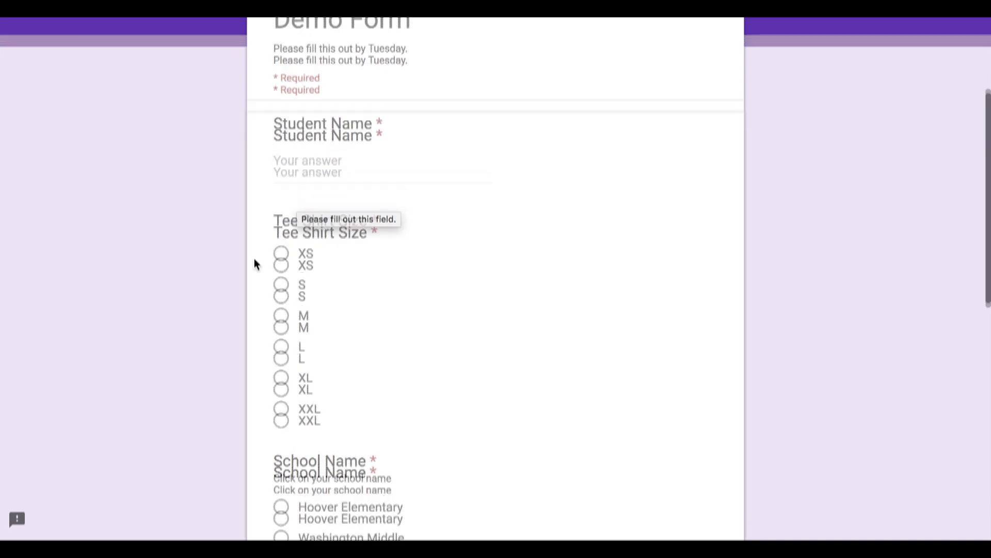
{"action": "scroll", "coordinate": [234, 247], "scroll_direction": "down", "scroll_amount": 2}
{"action": "scroll", "coordinate": [232, 248], "scroll_direction": "down", "scroll_amount": 3}
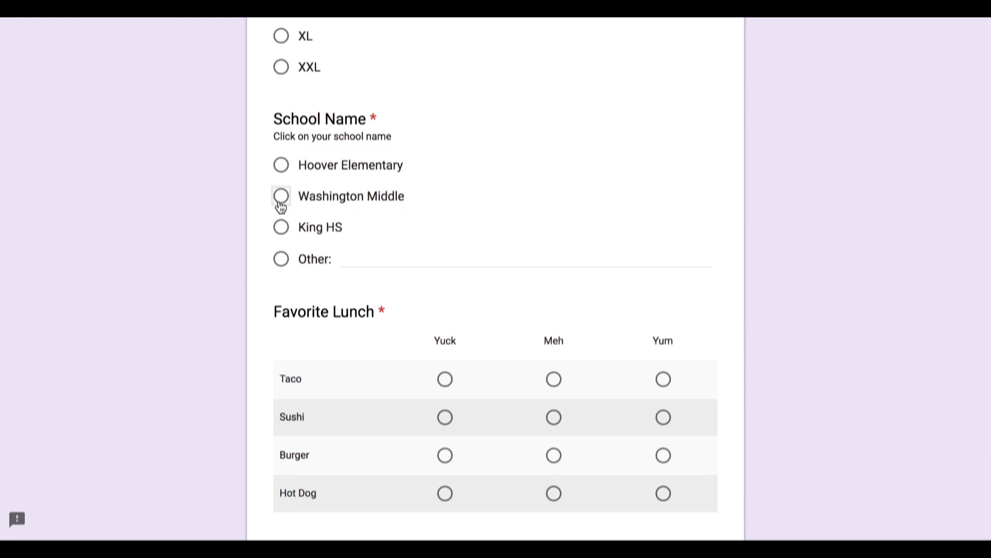
{"action": "left_click", "coordinate": [346, 256]}
{"action": "type", "text": "sdfsdf"}
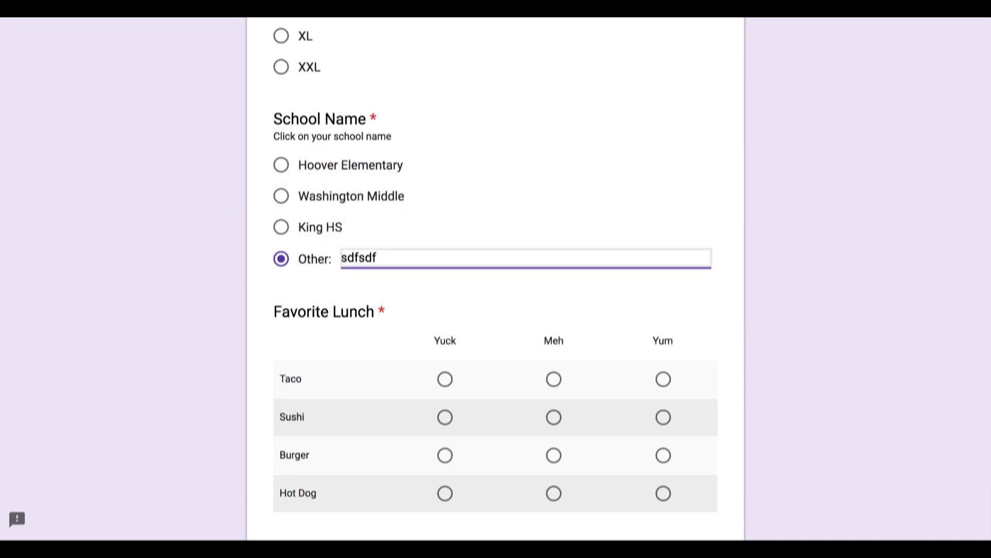
Step: Rate each lunch in the previewed Favorite Lunch grid, then close the preview and leave without submitting
{"action": "scroll", "coordinate": [114, 240], "scroll_direction": "down", "scroll_amount": 3}
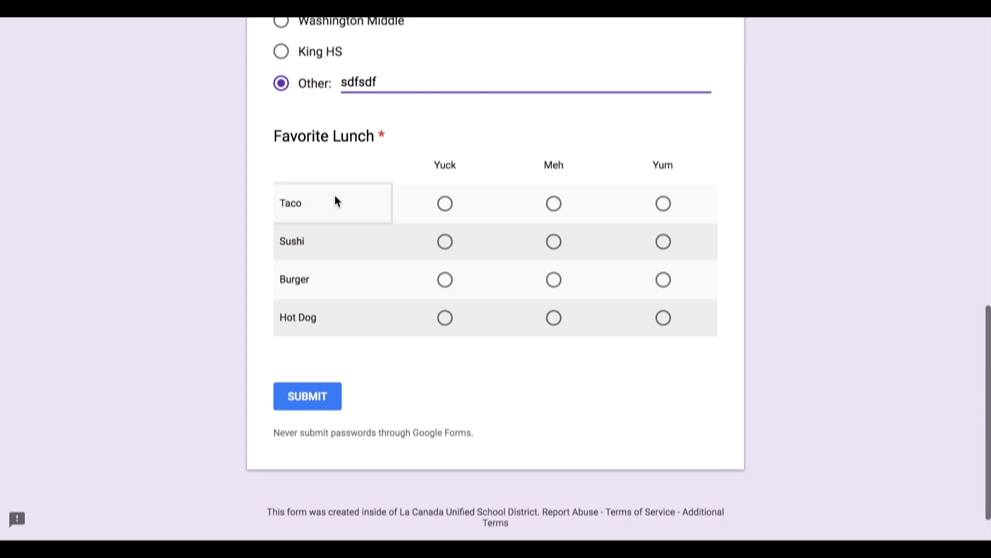
{"action": "left_click", "coordinate": [442, 204]}
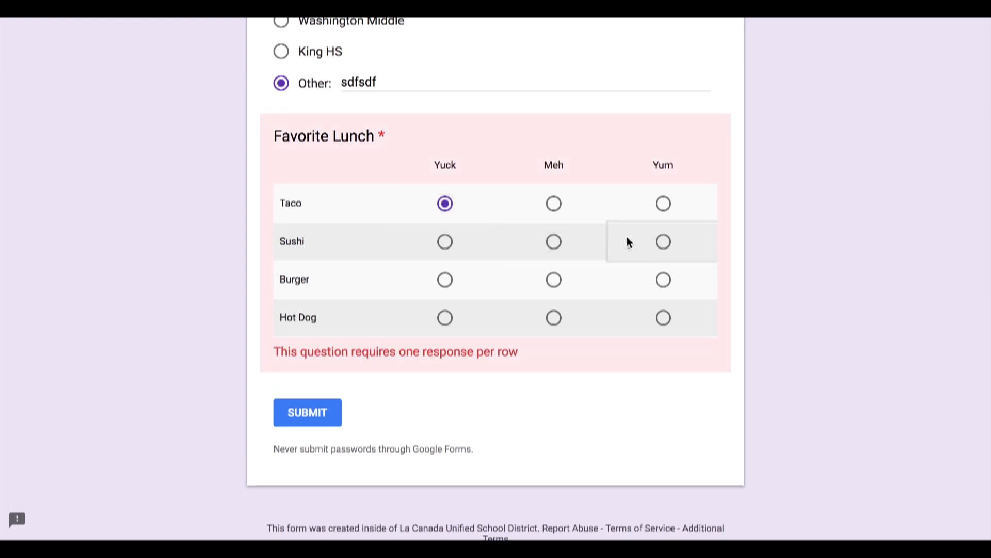
{"action": "left_click", "coordinate": [661, 243]}
{"action": "left_click", "coordinate": [554, 281]}
{"action": "left_click", "coordinate": [444, 318]}
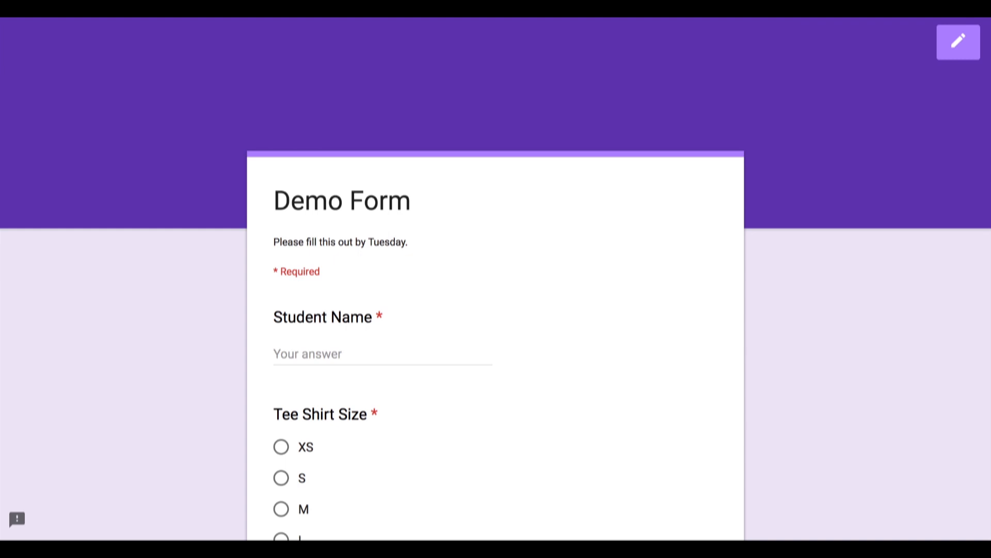
{"action": "key", "text": "super+w"}
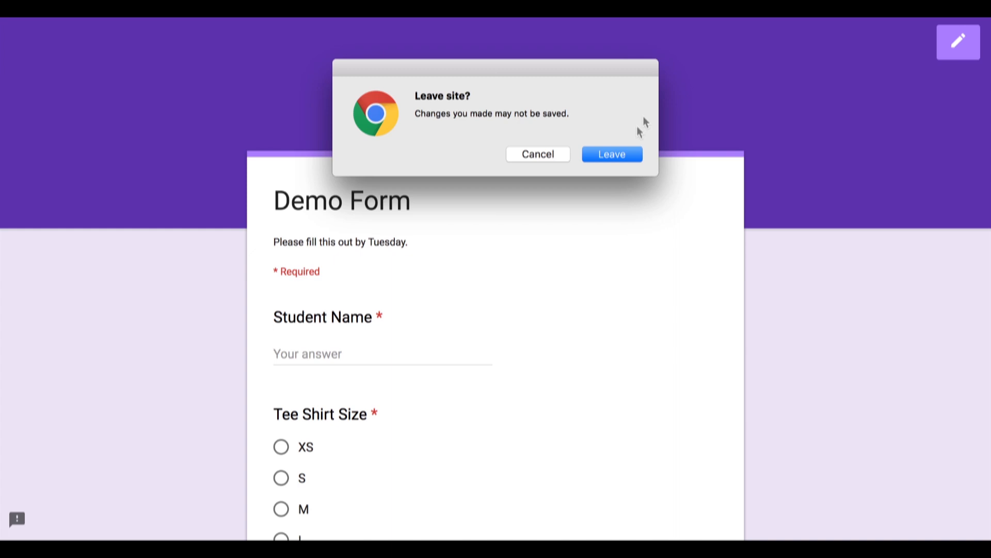
{"action": "left_click", "coordinate": [612, 155]}
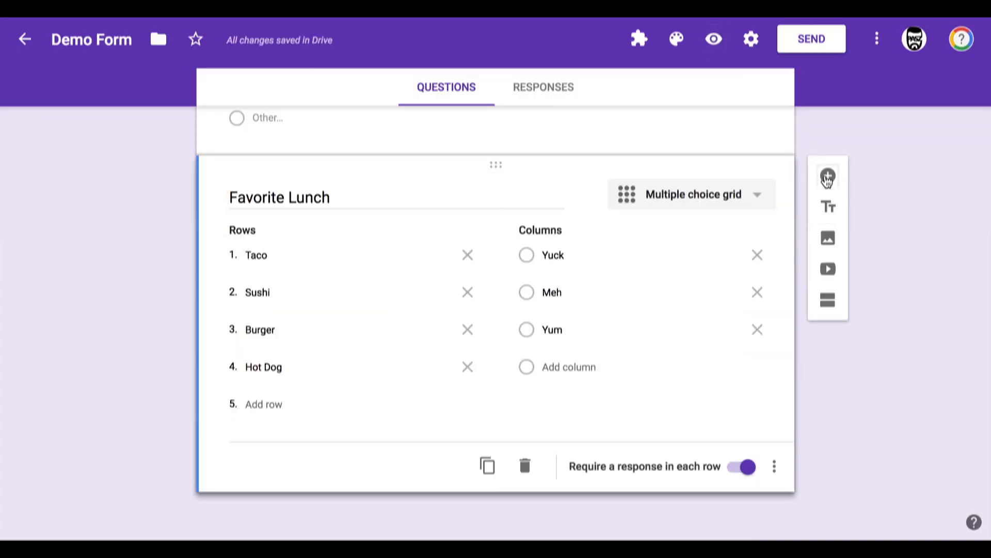
Step: Add a new question titled "What time will you arrive?"
{"action": "left_click", "coordinate": [827, 175]}
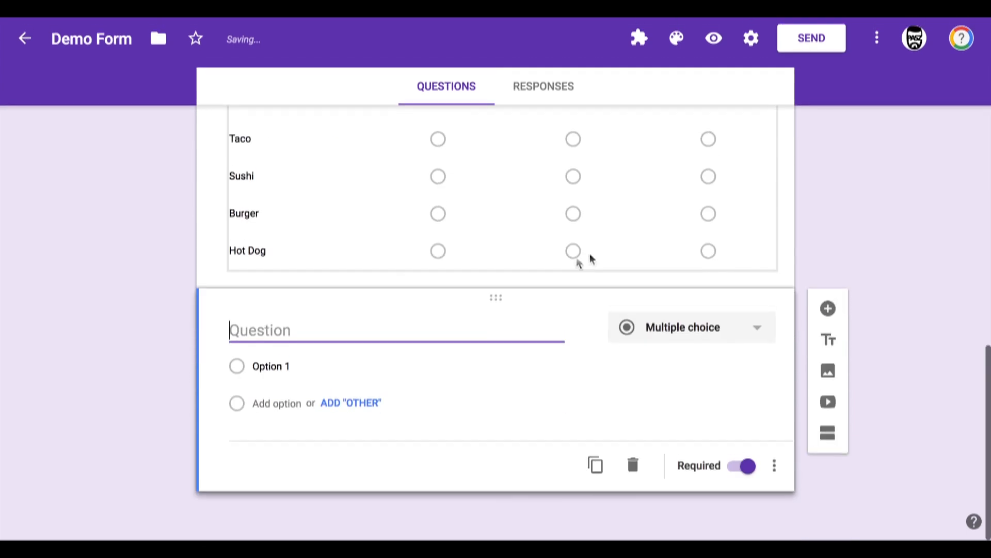
{"action": "type", "text": "Wha"}
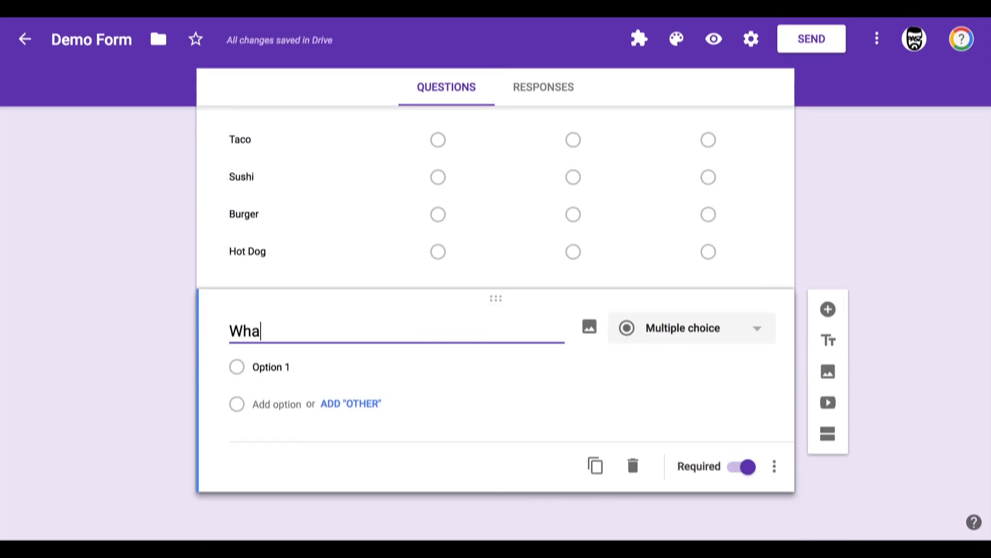
{"action": "type", "text": "t time"}
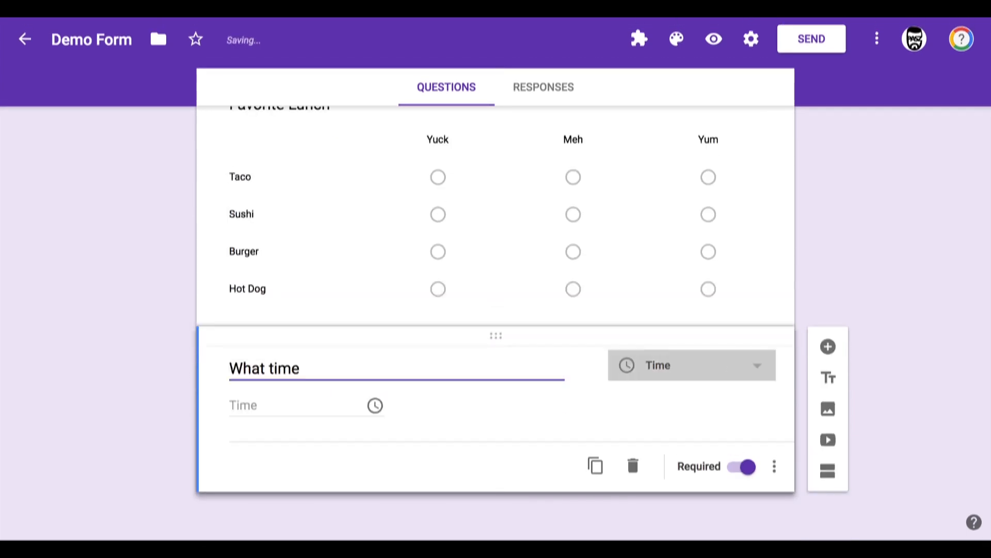
{"action": "type", "text": " will you arrive?"}
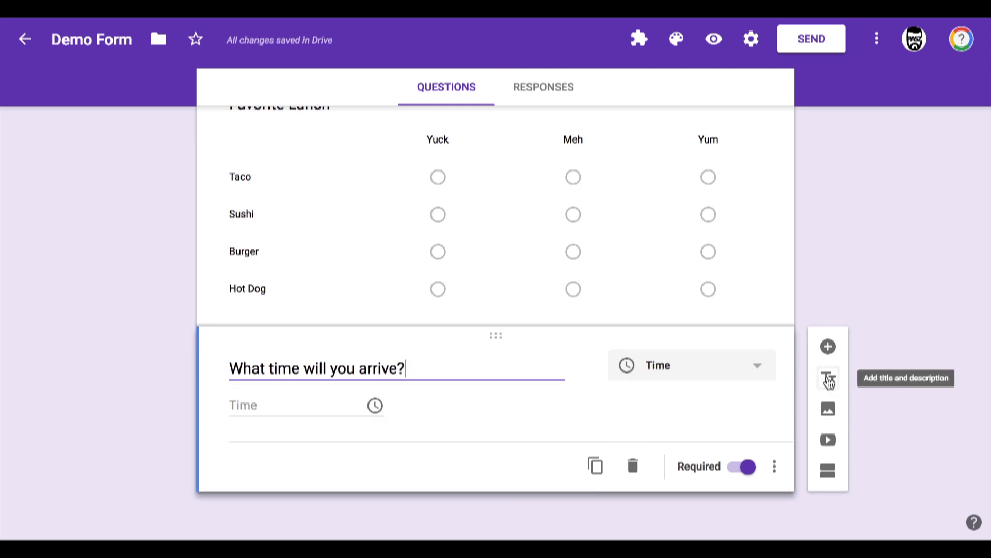
Step: Add a title and description section below the arrival-time question, titled "QUIZ TIME"
{"action": "left_click", "coordinate": [829, 380]}
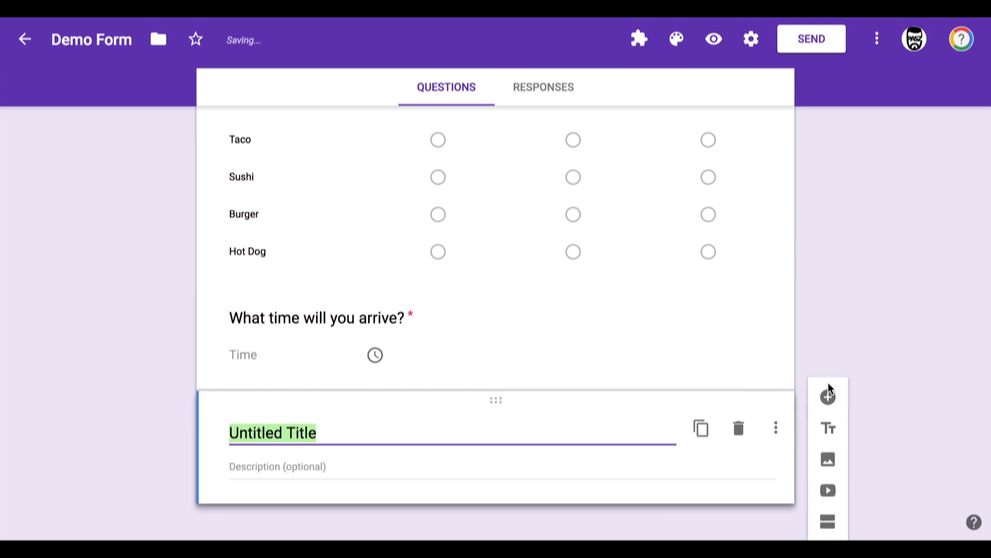
{"action": "type", "text": "QUIZ TIME"}
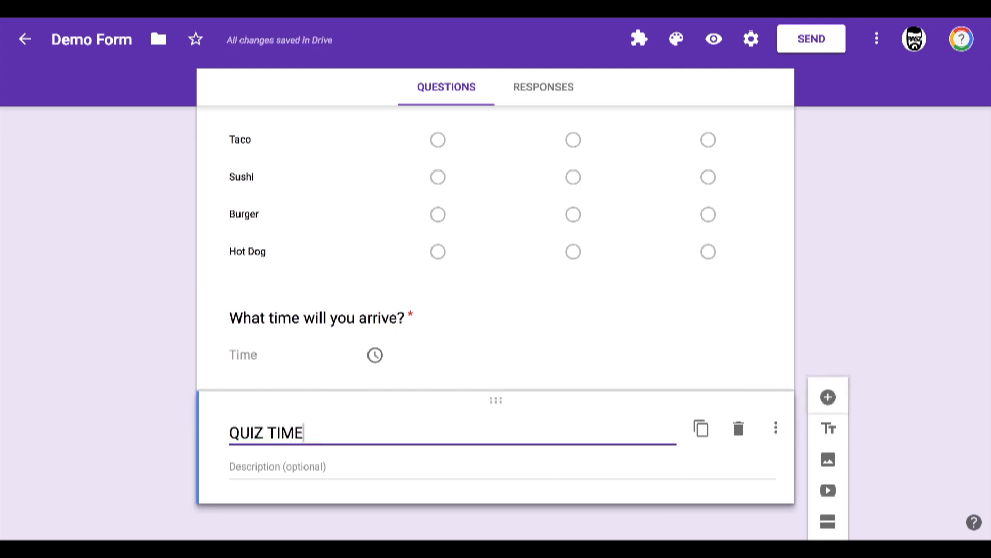
{"action": "scroll", "coordinate": [657, 363], "scroll_direction": "down", "scroll_amount": 1}
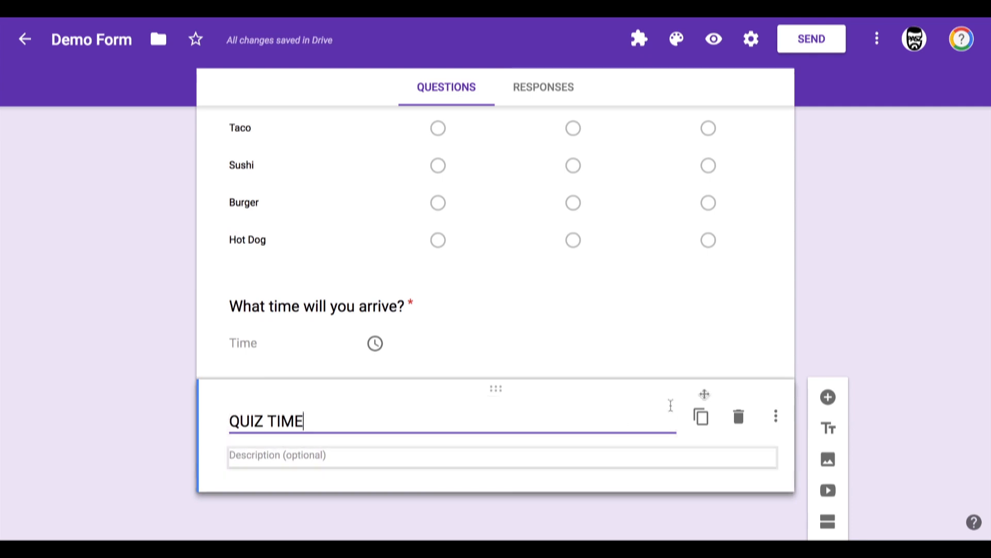
Step: Add a multiple-choice question titled "What is the capital of Alaska?" under the QUIZ TIME section
{"action": "left_click", "coordinate": [827, 402]}
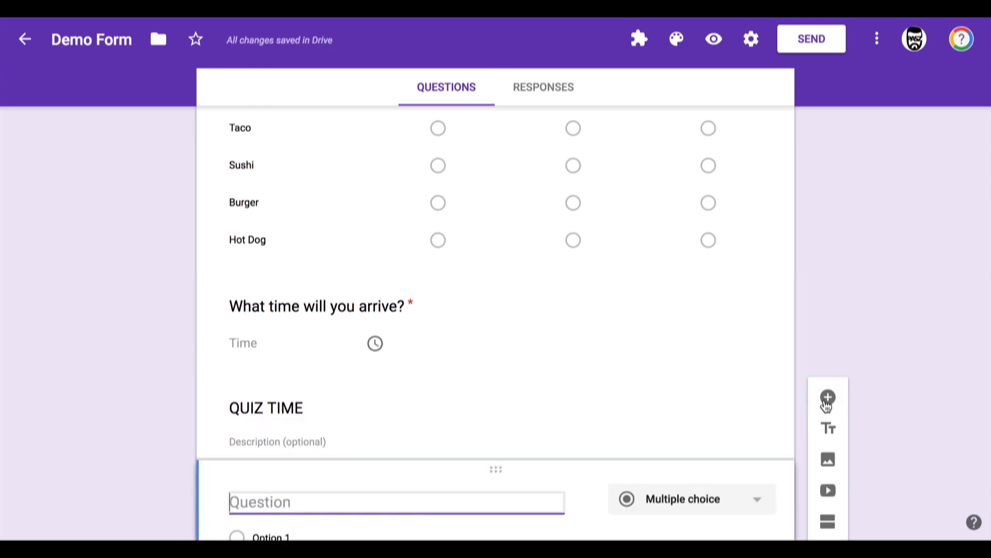
{"action": "type", "text": "What is t"}
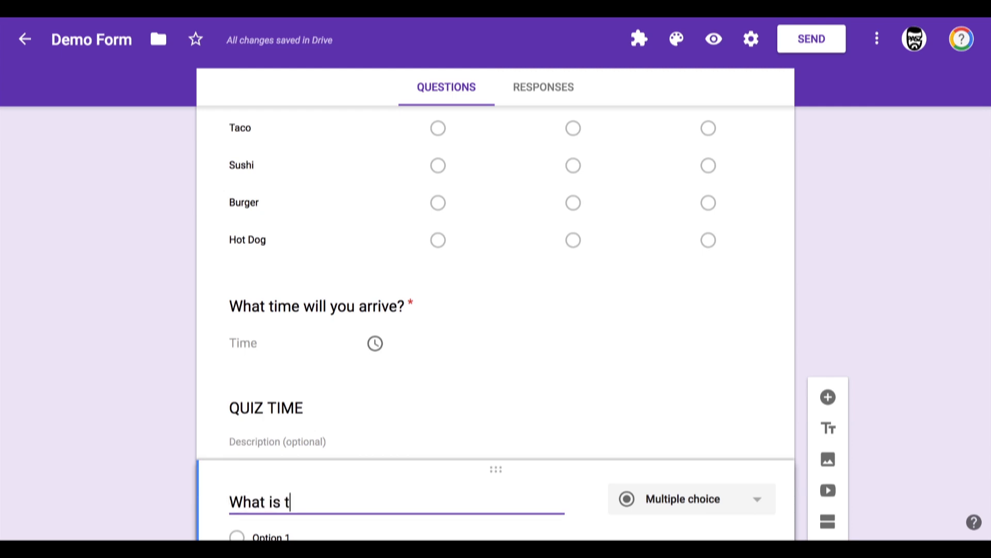
{"action": "type", "text": "he capital of"}
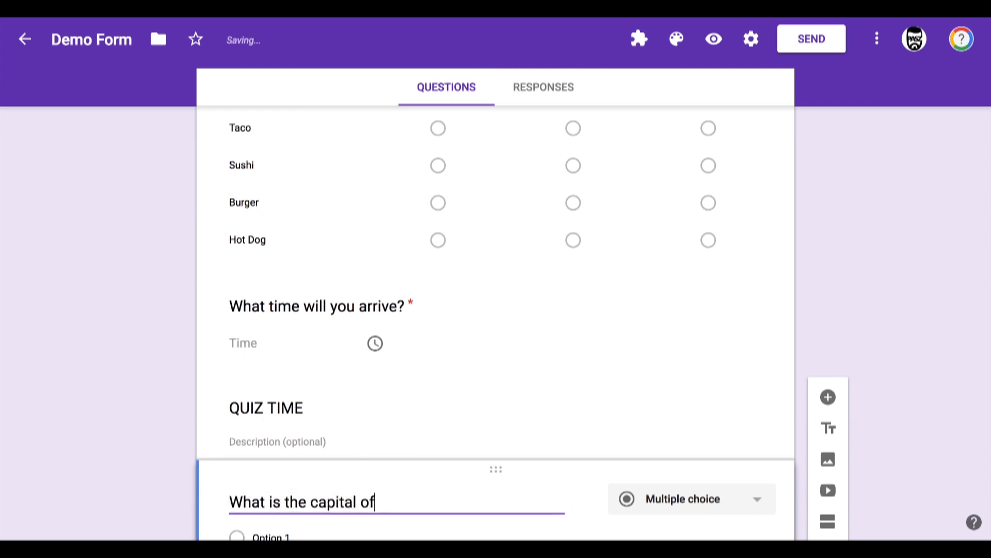
{"action": "type", "text": " Alaska!"}
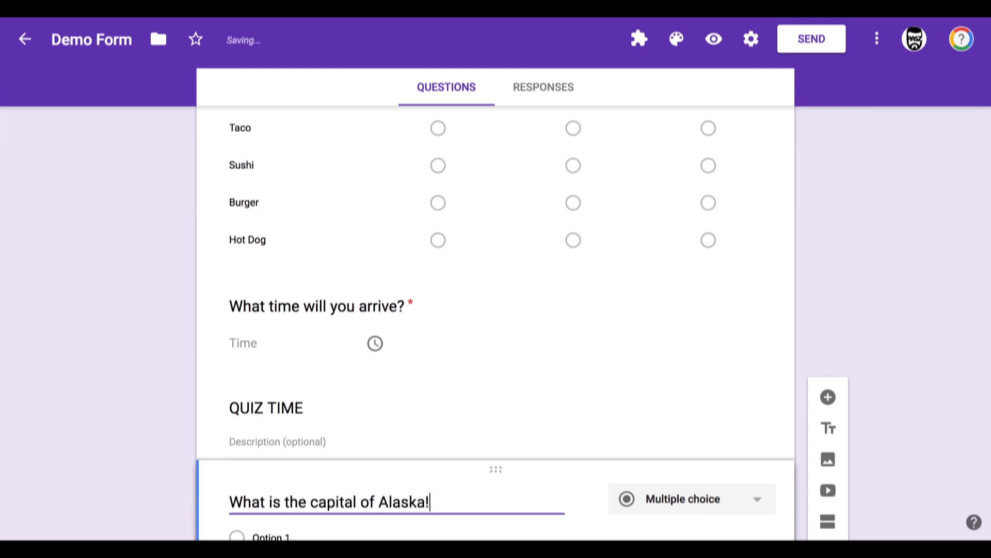
{"action": "scroll", "coordinate": [829, 407], "scroll_direction": "down", "scroll_amount": 3}
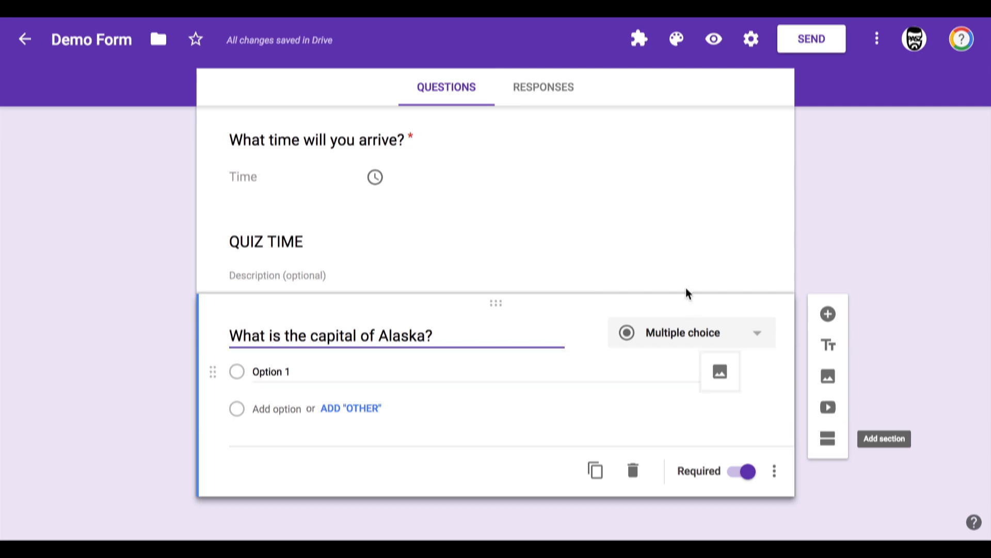
Step: Open the form settings and turn off restricting responses to users in La Canada Unified School District and trusted domains
{"action": "scroll", "coordinate": [686, 287], "scroll_direction": "up", "scroll_amount": 10}
{"action": "scroll", "coordinate": [640, 175], "scroll_direction": "up", "scroll_amount": 10}
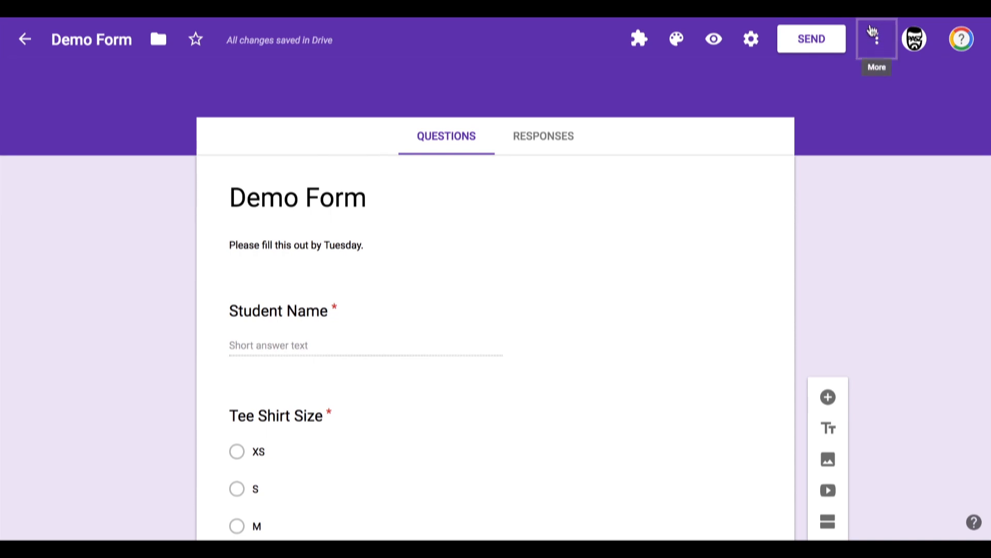
{"action": "left_click", "coordinate": [755, 40]}
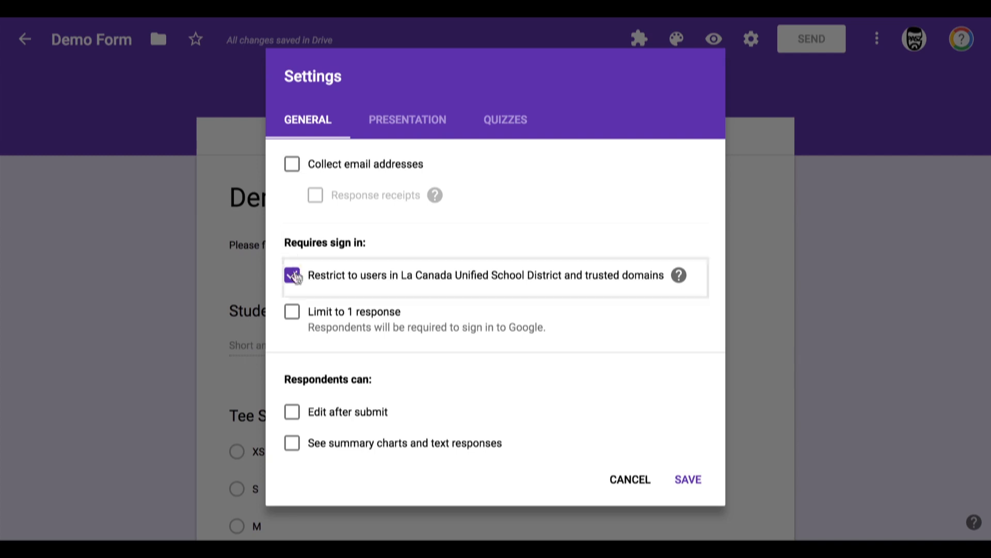
{"action": "left_click", "coordinate": [401, 278]}
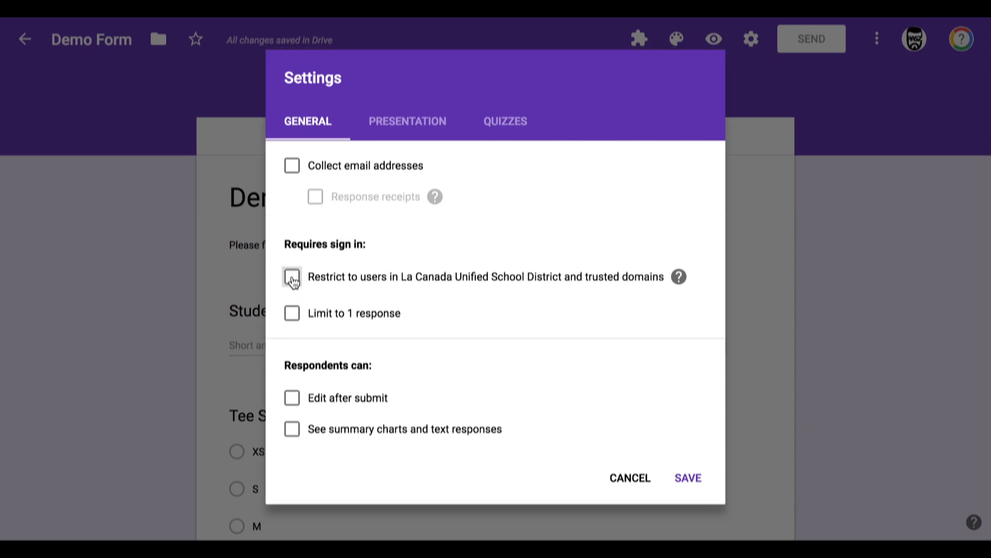
{"action": "scroll", "coordinate": [376, 297], "scroll_direction": "down", "scroll_amount": 1}
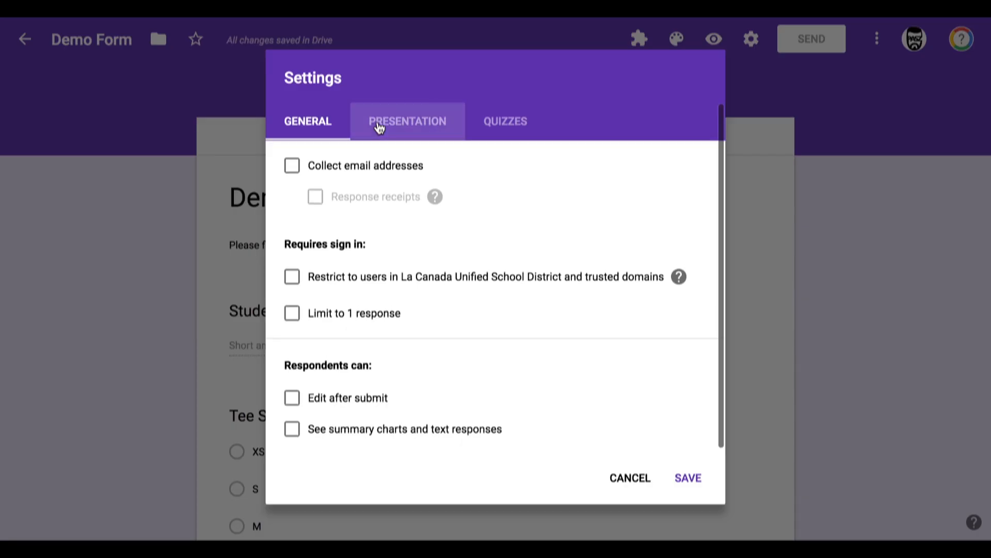
Step: Set the presentation confirmation message to "Thanks! Your tee shirt will arrive on Tuesday."
{"action": "left_click", "coordinate": [379, 126]}
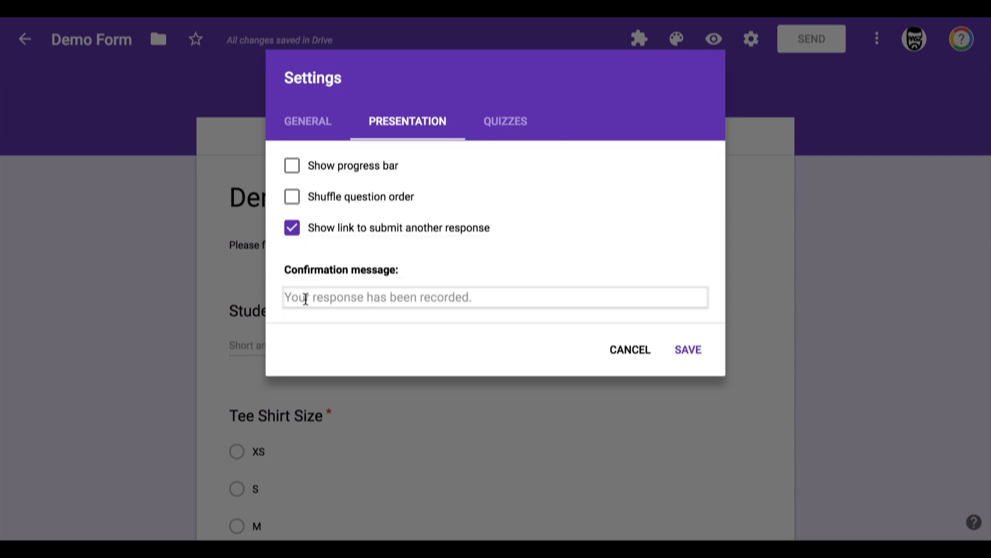
{"action": "left_click", "coordinate": [316, 301]}
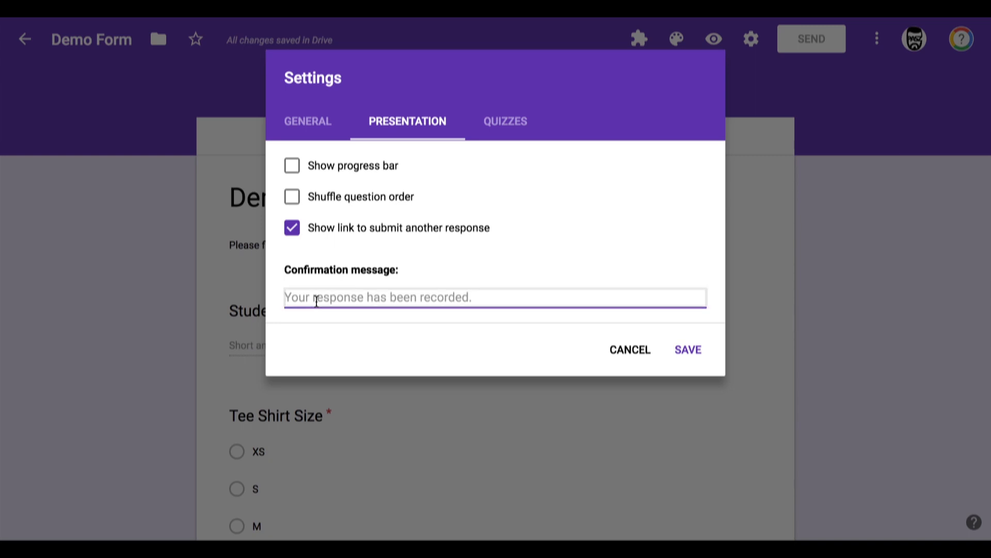
{"action": "type", "text": "Thanks!"}
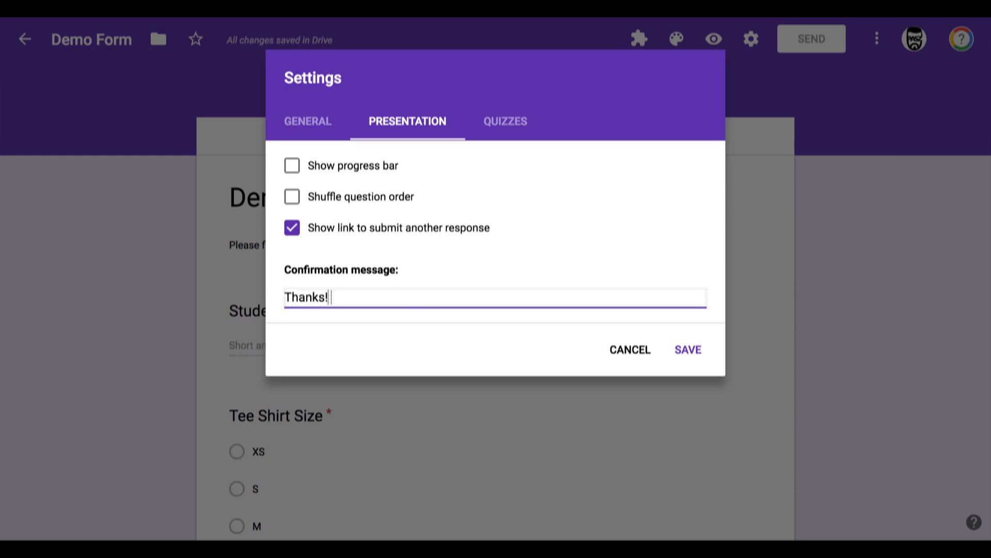
{"action": "type", "text": " Your tee shirt will ar"}
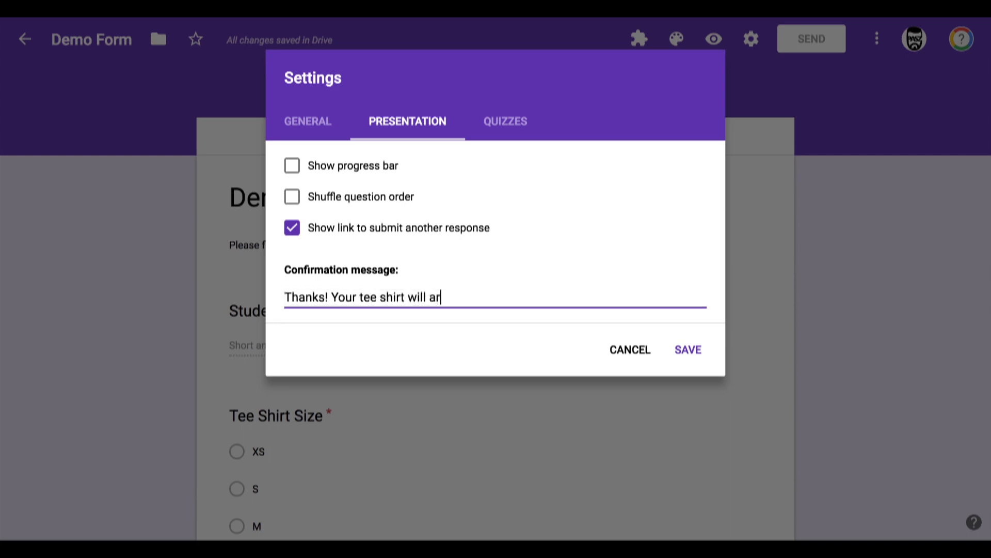
{"action": "type", "text": "rive o"}
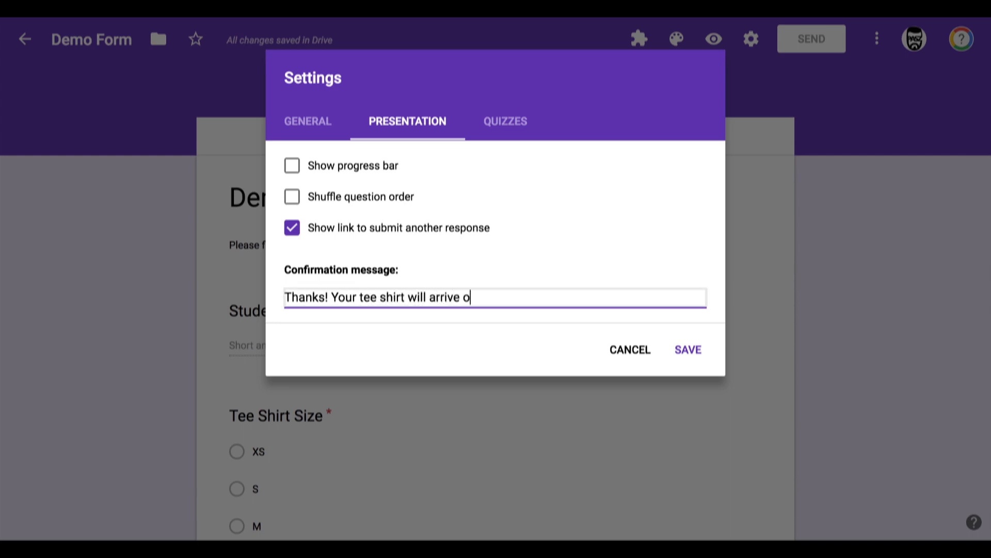
{"action": "type", "text": "n Tuesday."}
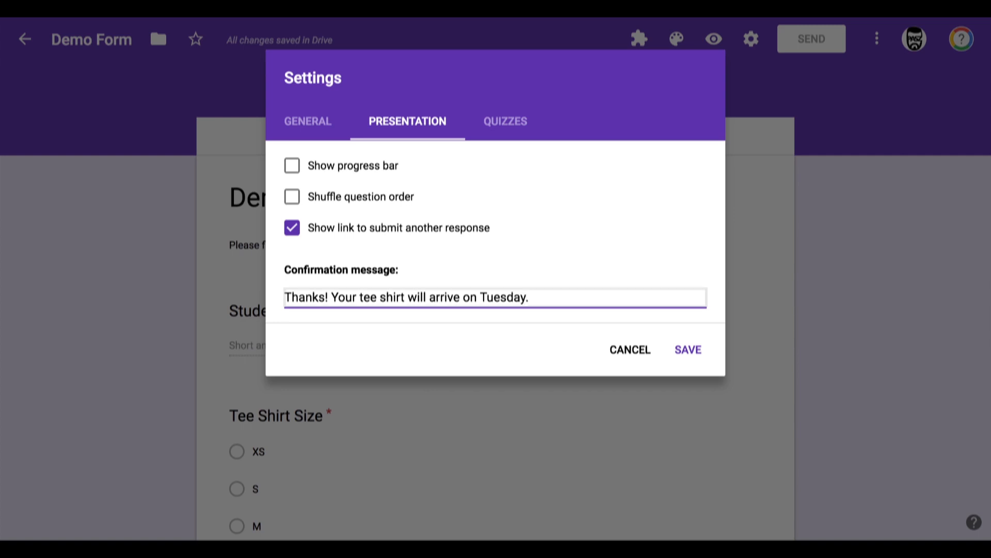
Step: Make the form a quiz with grades released later after manual review, and save the settings
{"action": "left_click", "coordinate": [506, 124]}
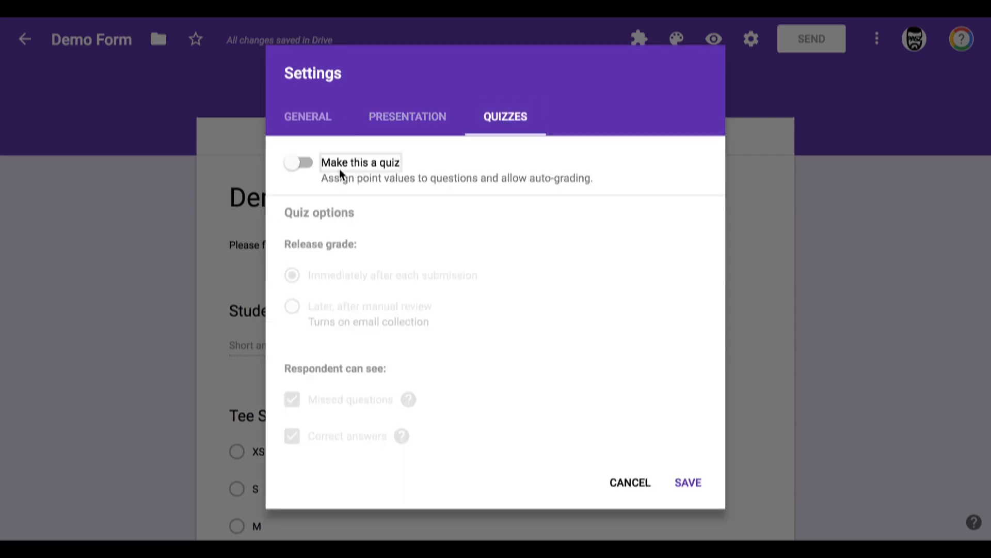
{"action": "left_click", "coordinate": [296, 169]}
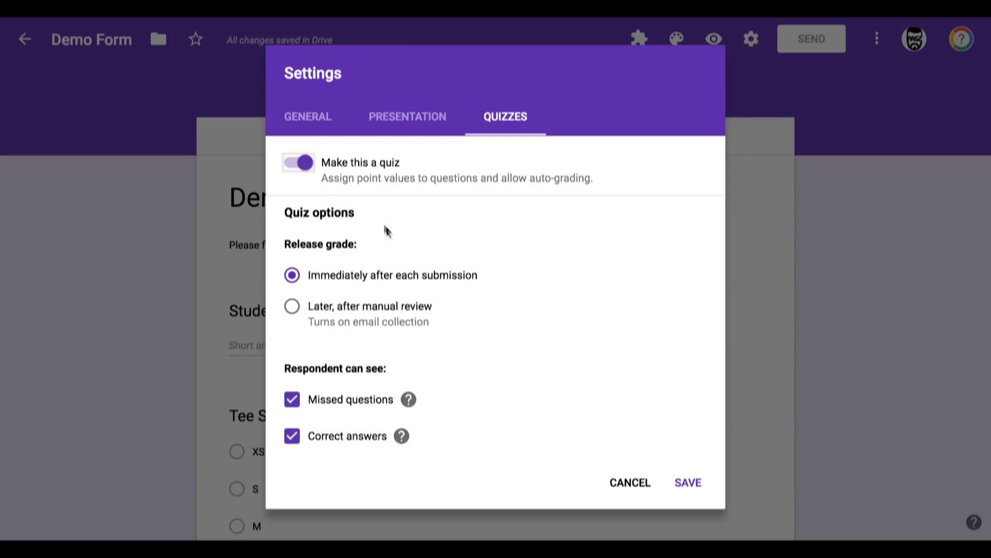
{"action": "scroll", "coordinate": [387, 231], "scroll_direction": "down", "scroll_amount": 1}
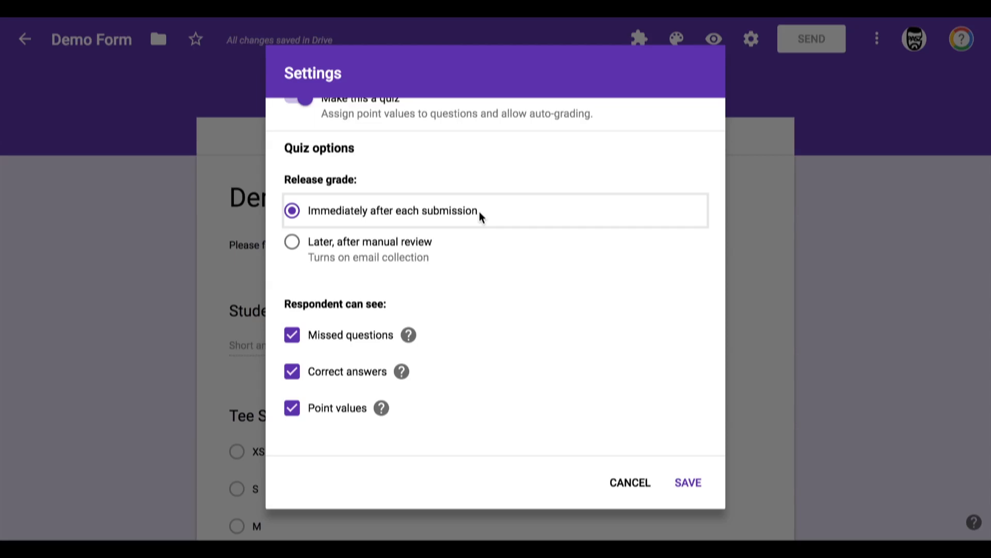
{"action": "left_click", "coordinate": [290, 242]}
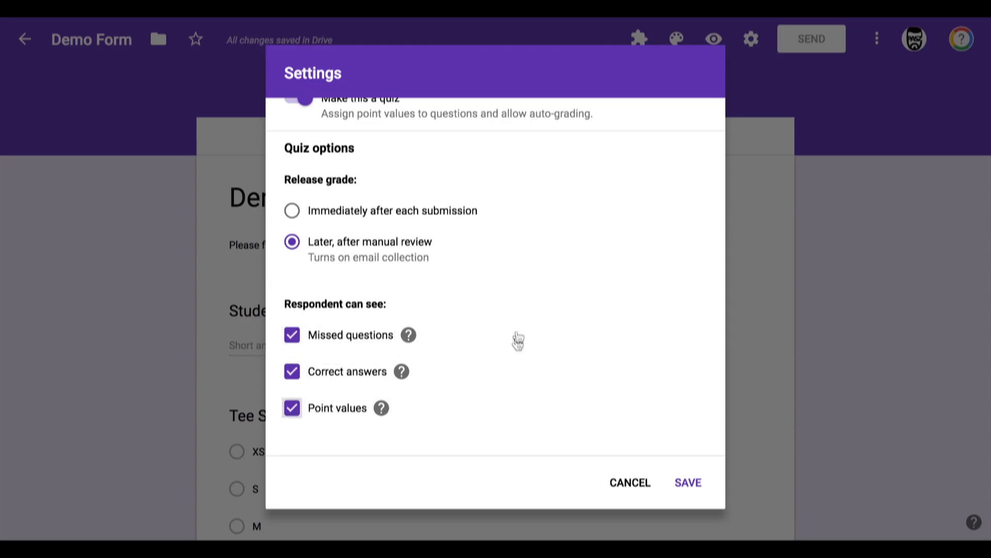
{"action": "left_click", "coordinate": [688, 484]}
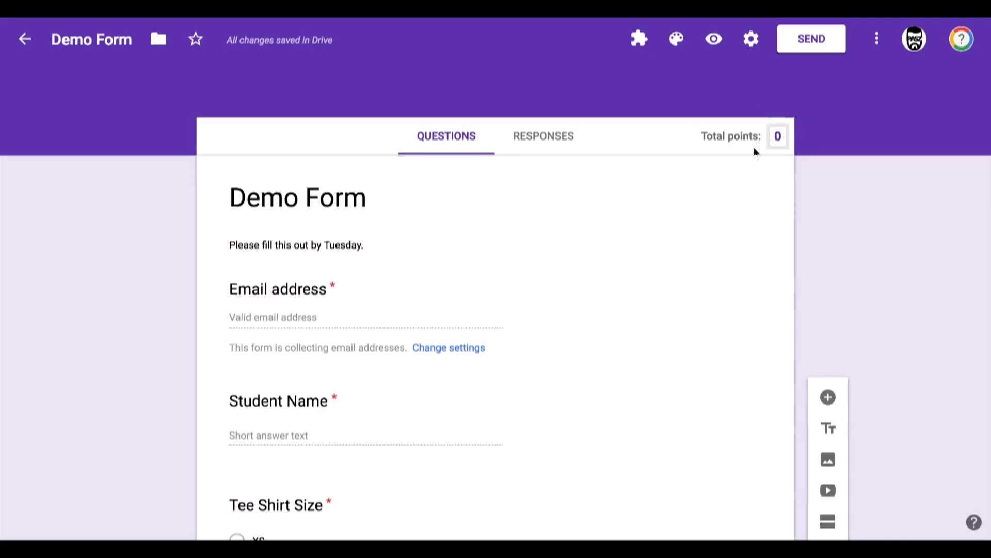
Step: Open the answer key for the Tee Shirt Size question and mark M as the correct answer
{"action": "scroll", "coordinate": [573, 207], "scroll_direction": "down", "scroll_amount": 4}
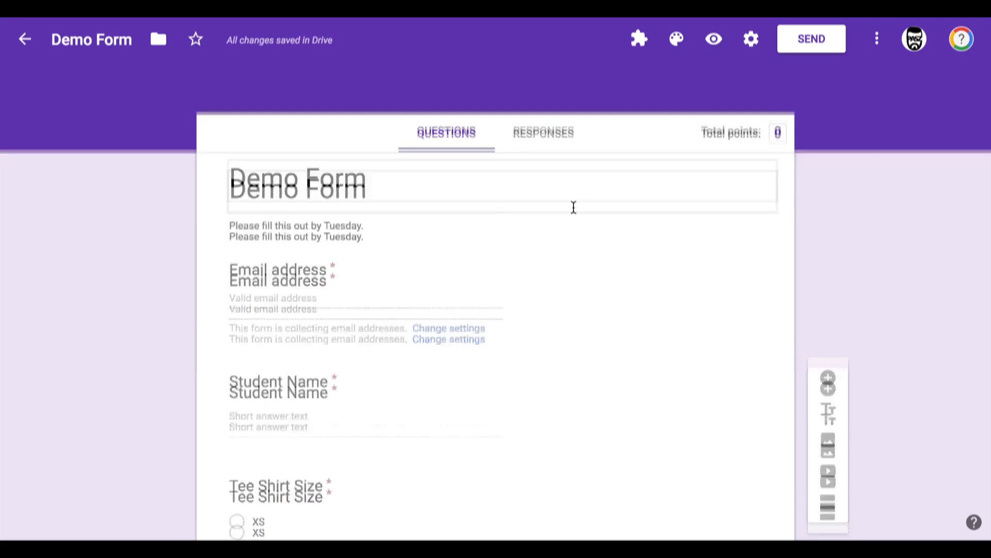
{"action": "scroll", "coordinate": [574, 207], "scroll_direction": "down", "scroll_amount": 2}
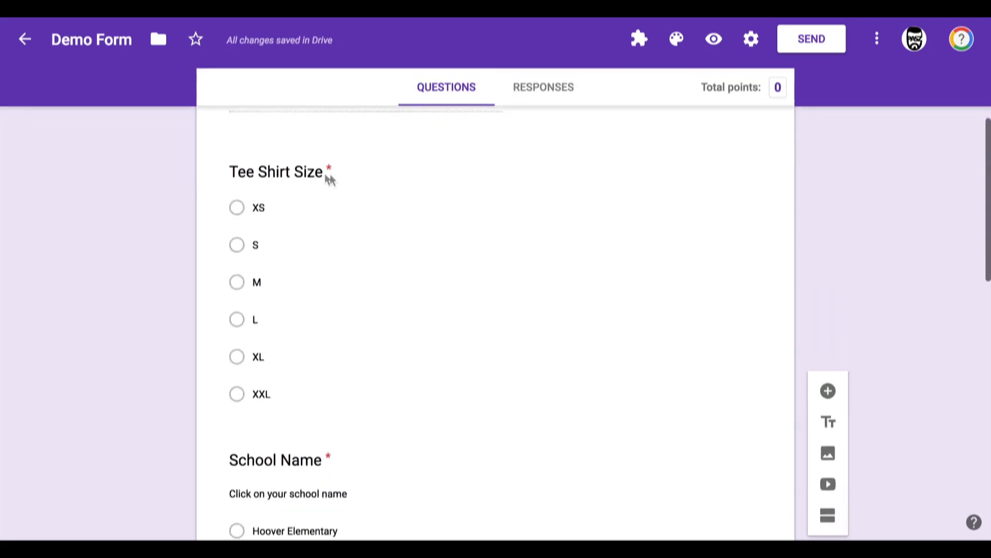
{"action": "left_click", "coordinate": [283, 177]}
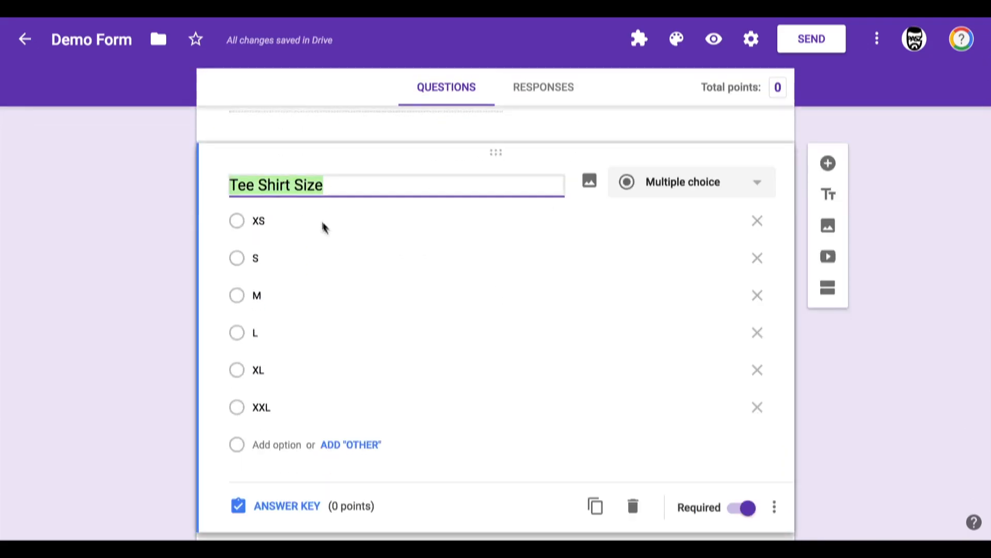
{"action": "scroll", "coordinate": [324, 301], "scroll_direction": "down", "scroll_amount": 1}
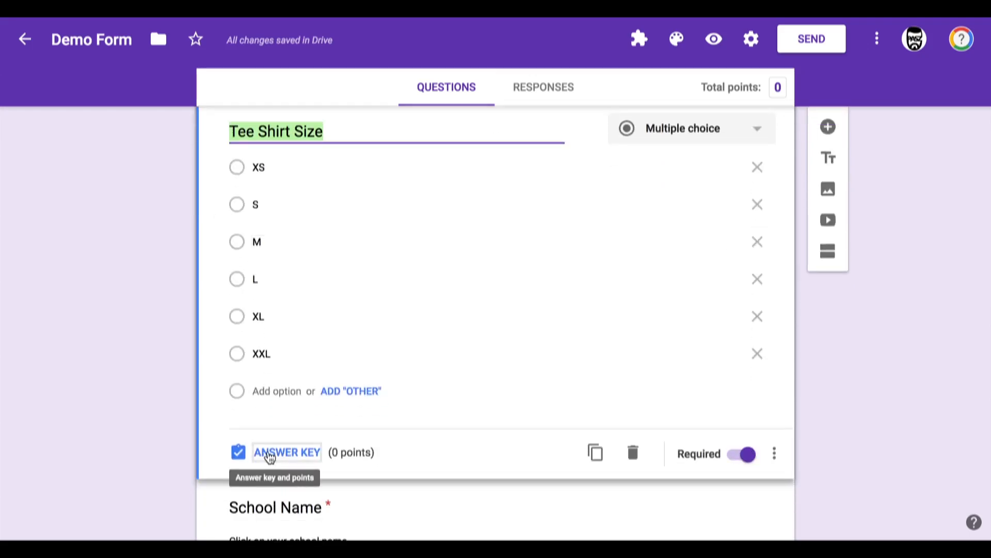
{"action": "left_click", "coordinate": [269, 454]}
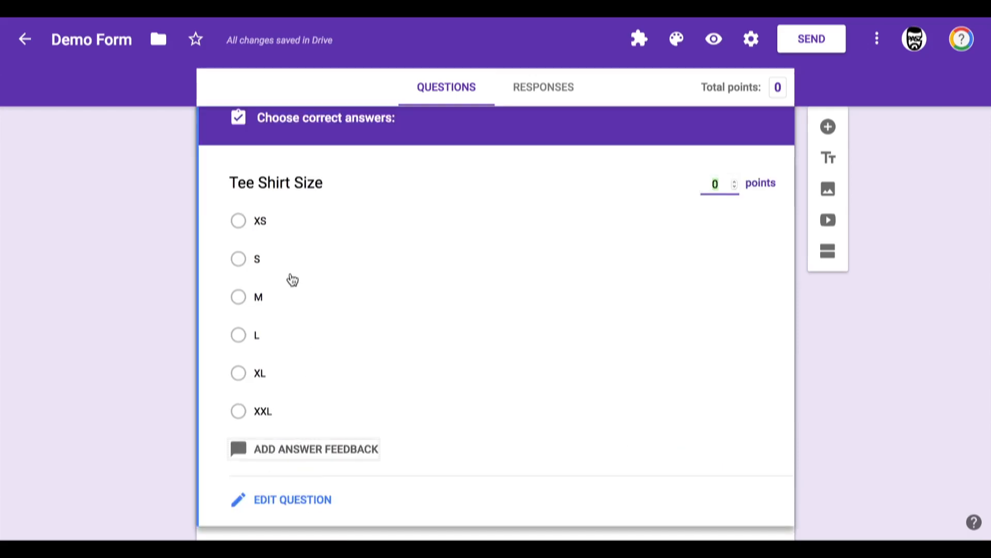
{"action": "left_click", "coordinate": [241, 301]}
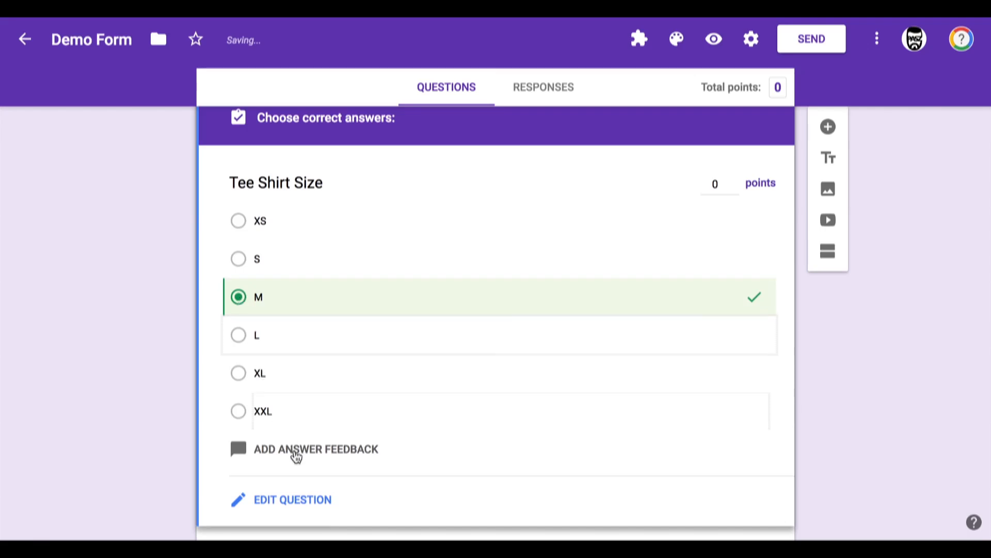
Step: Add incorrect-answer feedback "Remember what we talked about on Monday!" to the Tee Shirt Size question
{"action": "left_click", "coordinate": [295, 450]}
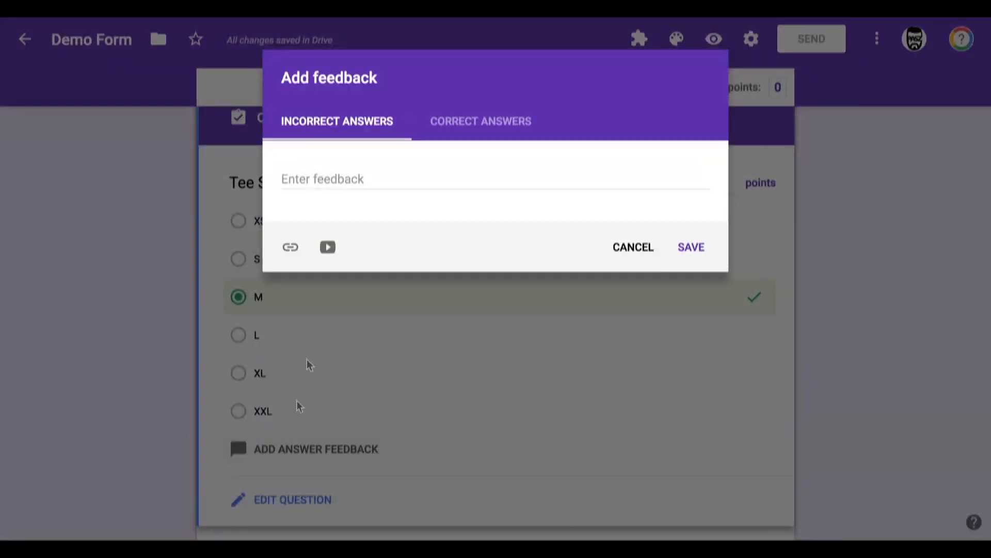
{"action": "left_click", "coordinate": [324, 180]}
{"action": "type", "text": "Remember "}
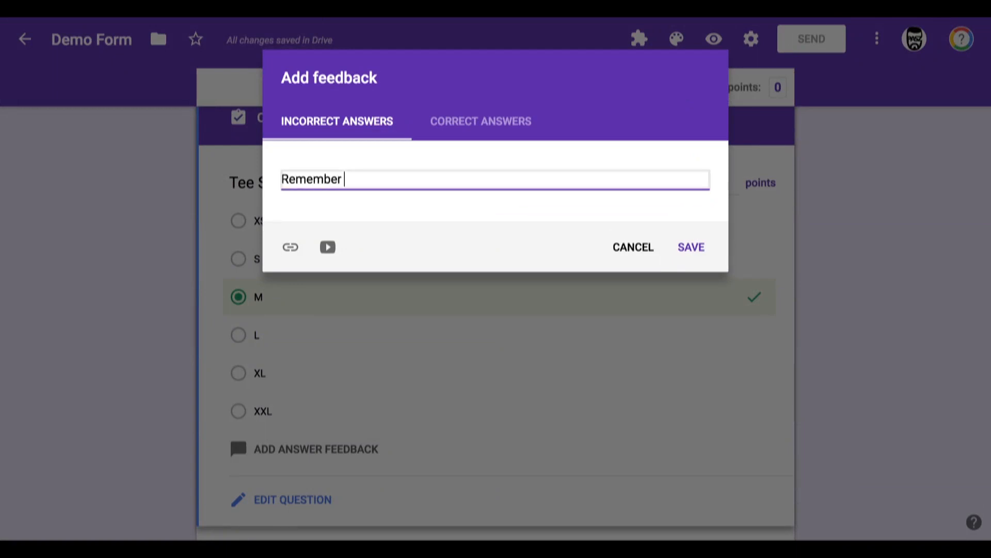
{"action": "type", "text": "what we talked abo"}
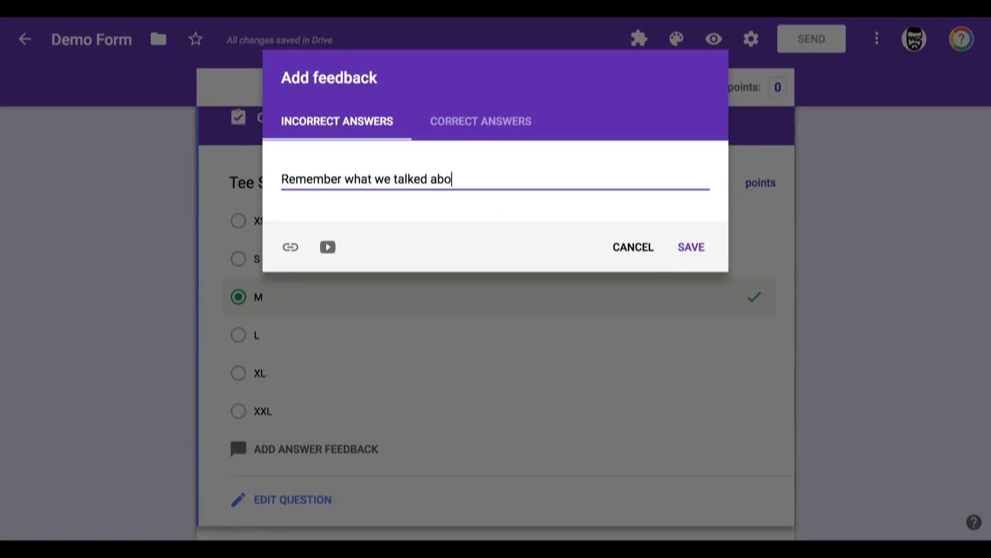
{"action": "type", "text": "ut on Mon"}
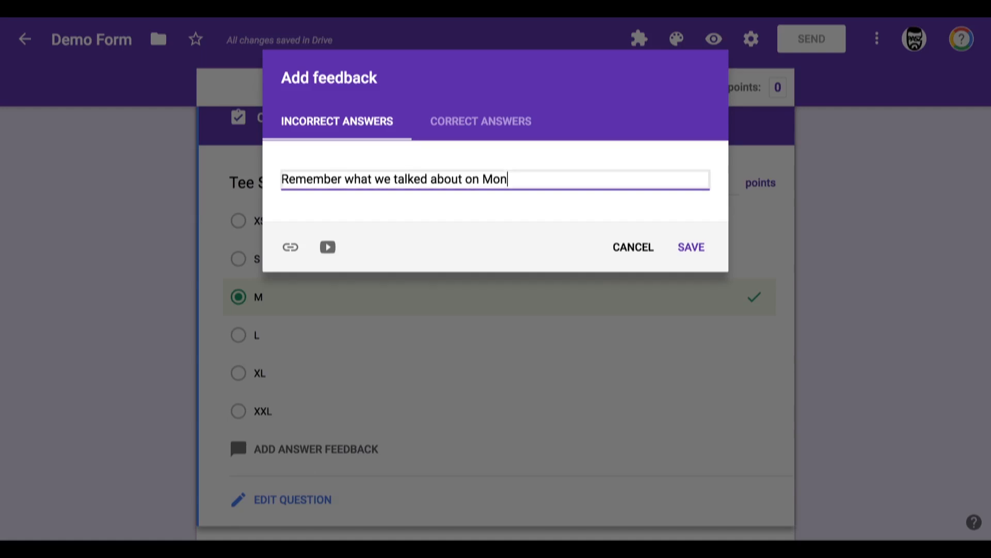
{"action": "type", "text": "day!"}
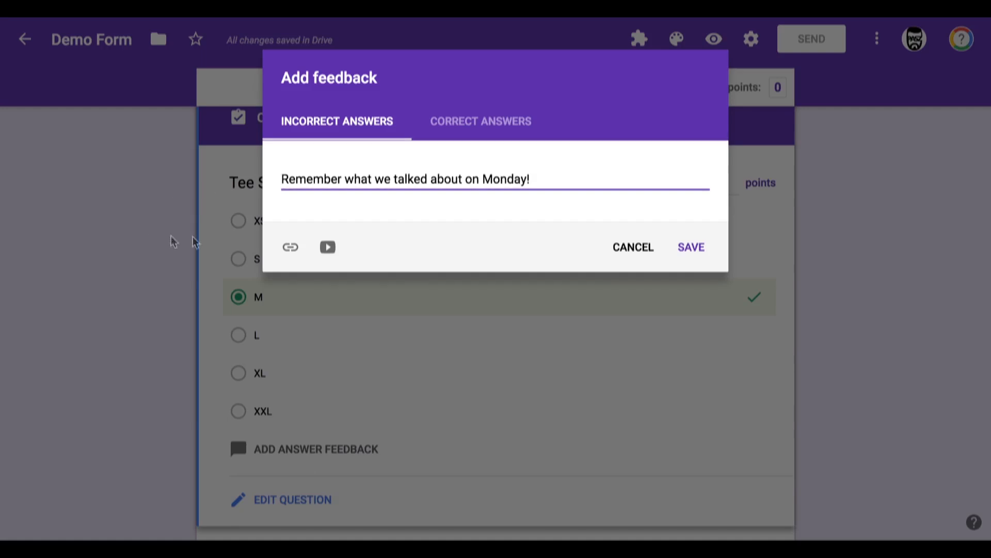
Step: Attach the YouTube video "10 Comma Rules" to the incorrect-answer feedback by searching for "comma rules"
{"action": "left_click", "coordinate": [327, 247]}
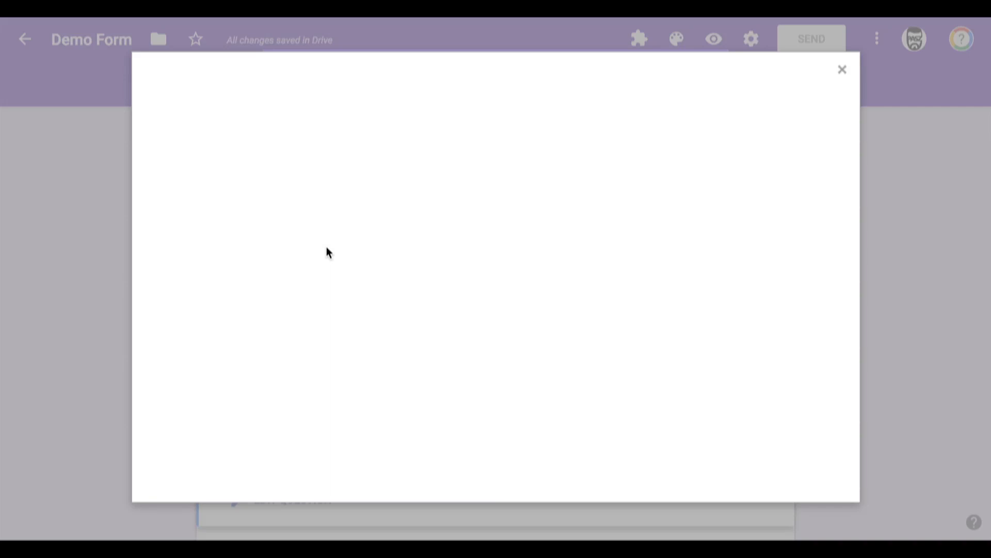
{"action": "left_click", "coordinate": [241, 157]}
{"action": "type", "text": "comma rules"}
{"action": "key", "text": "Return"}
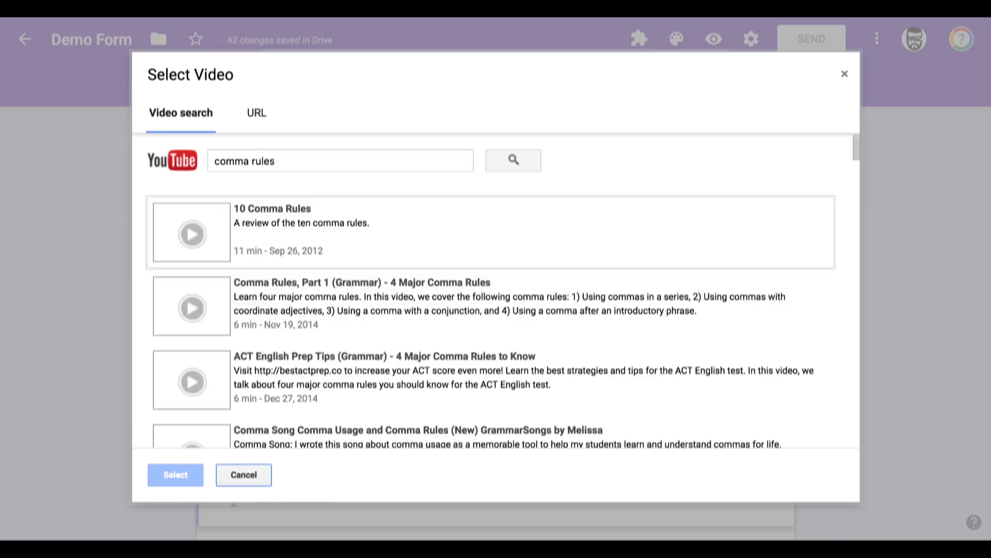
{"action": "left_click", "coordinate": [267, 226]}
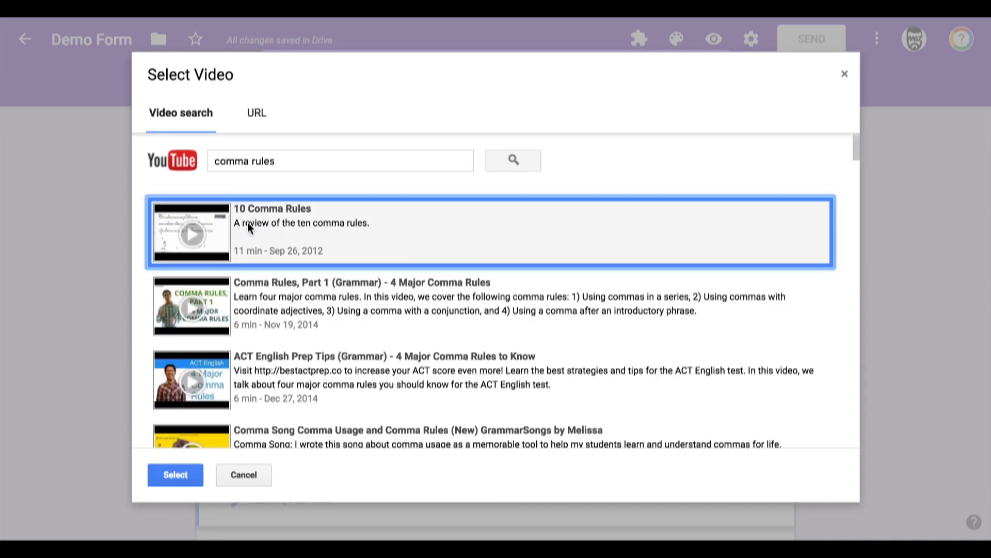
{"action": "double_click", "coordinate": [248, 224]}
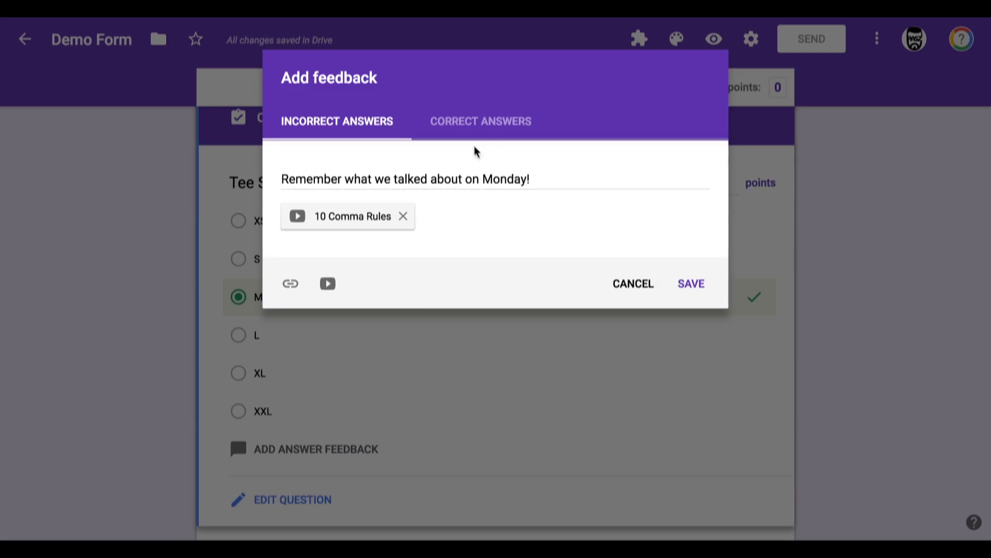
Step: Enter the correct-answer feedback "You're awesome!"
{"action": "left_click", "coordinate": [453, 135]}
{"action": "left_click", "coordinate": [429, 175]}
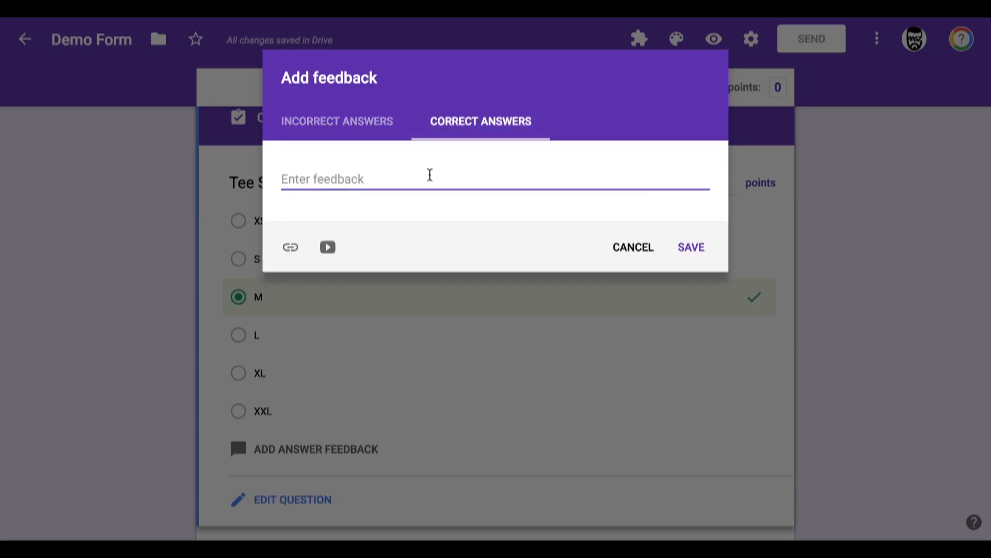
{"action": "type", "text": "You"}
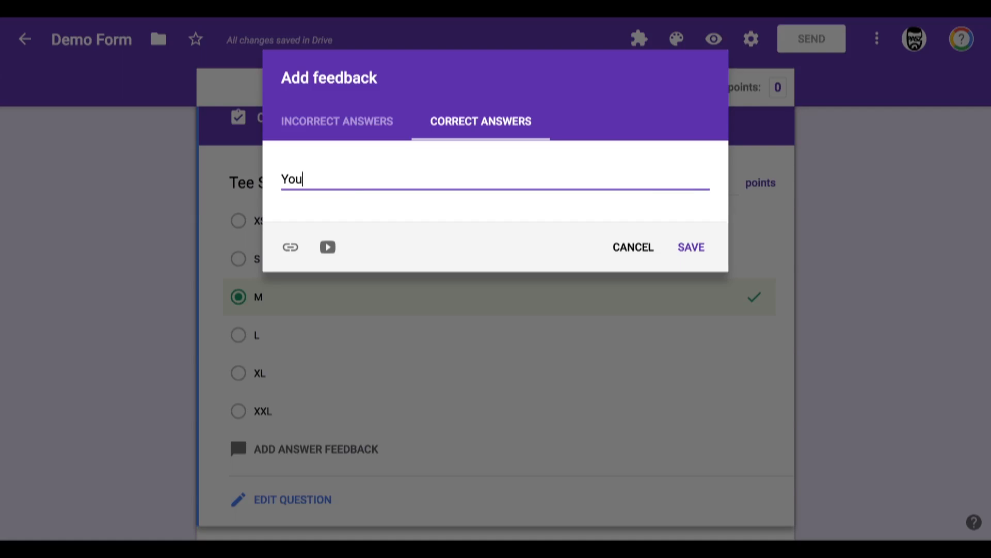
{"action": "type", "text": "'re awesome!"}
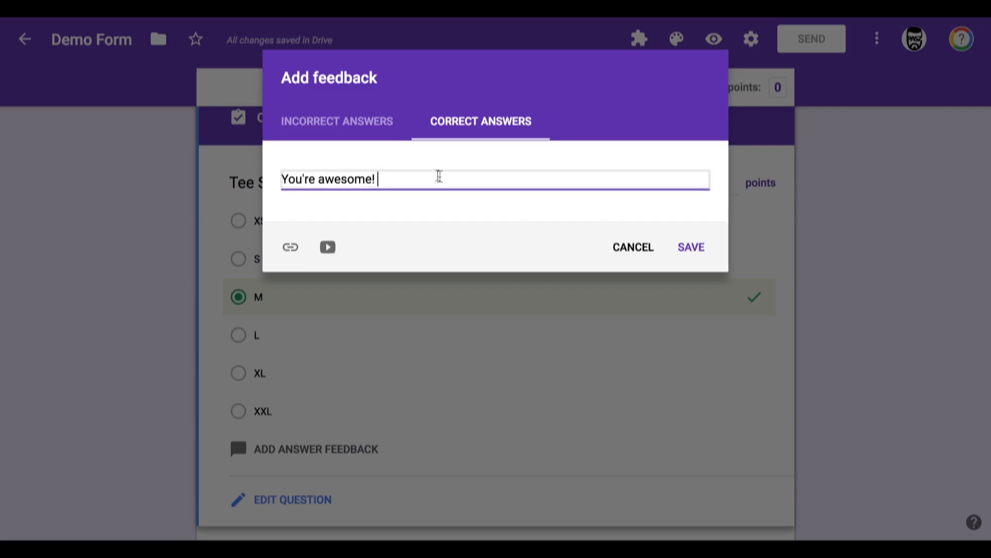
{"action": "left_click", "coordinate": [290, 248]}
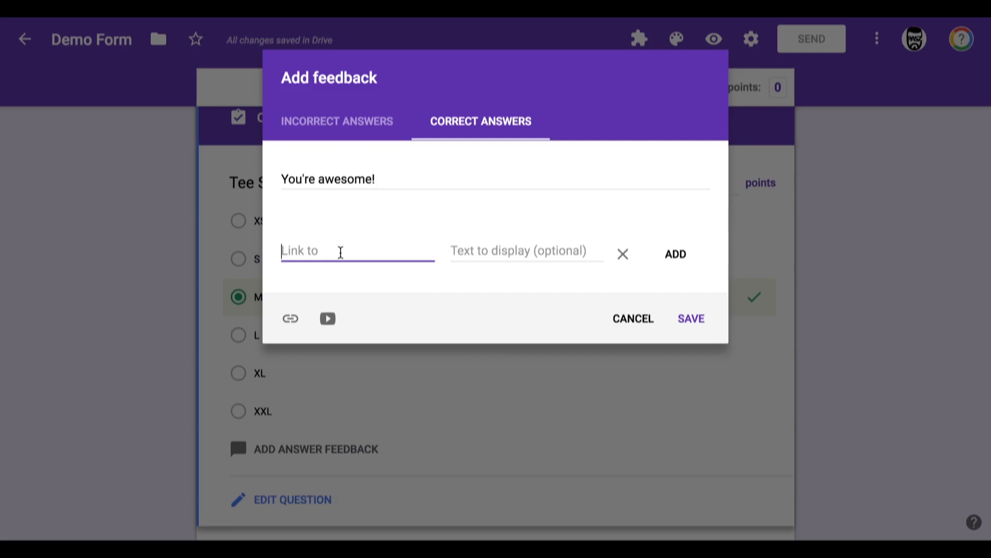
{"action": "type", "text": "Priz"}
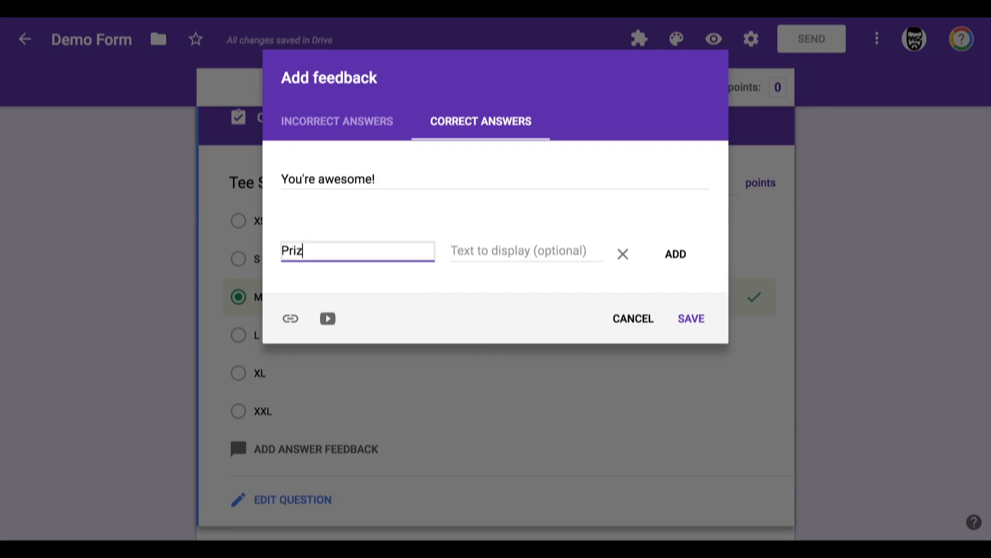
{"action": "key", "text": "BackSpace"}
{"action": "key", "text": "BackSpace"}
{"action": "key", "text": "BackSpace"}
{"action": "key", "text": "BackSpace"}
{"action": "key", "text": "BackSpace"}
{"action": "type", "text": "www.lego.com"}
{"action": "key", "text": "Tab"}
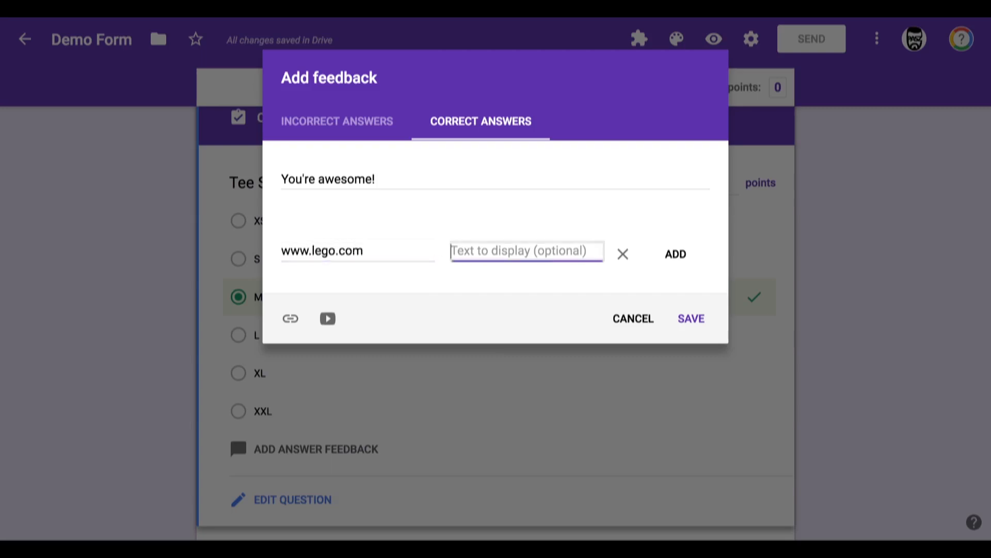
{"action": "type", "text": "Prize"}
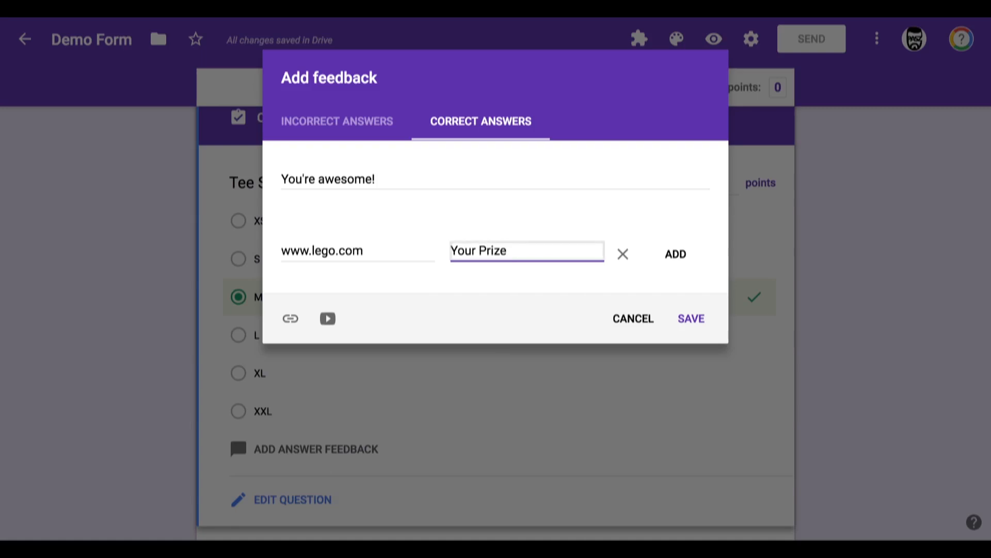
{"action": "left_click", "coordinate": [674, 254]}
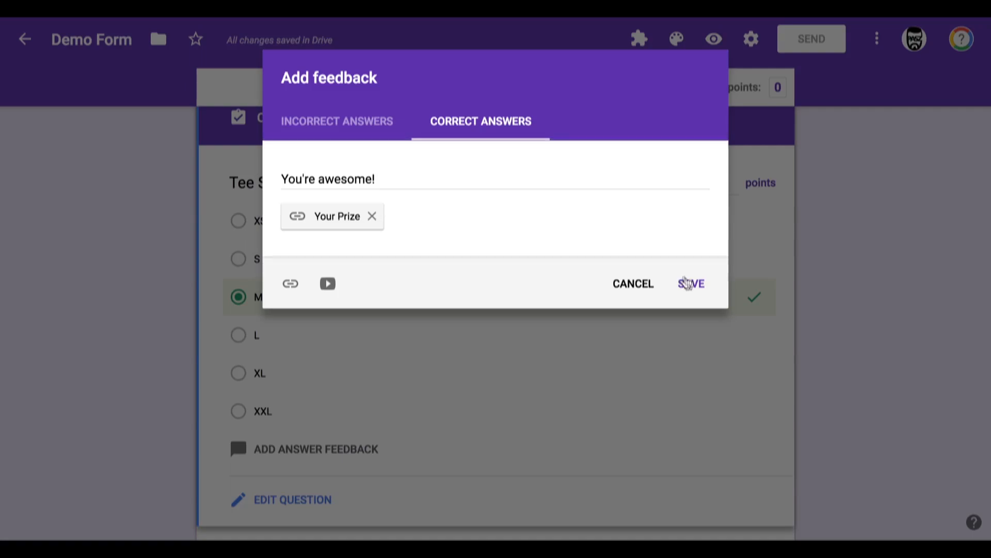
{"action": "left_click", "coordinate": [692, 284]}
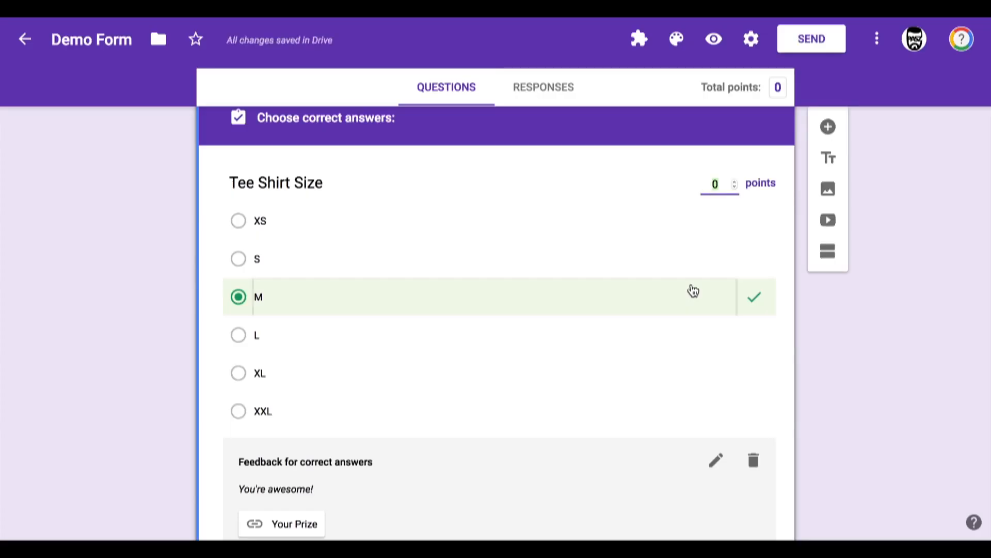
{"action": "left_click", "coordinate": [95, 215]}
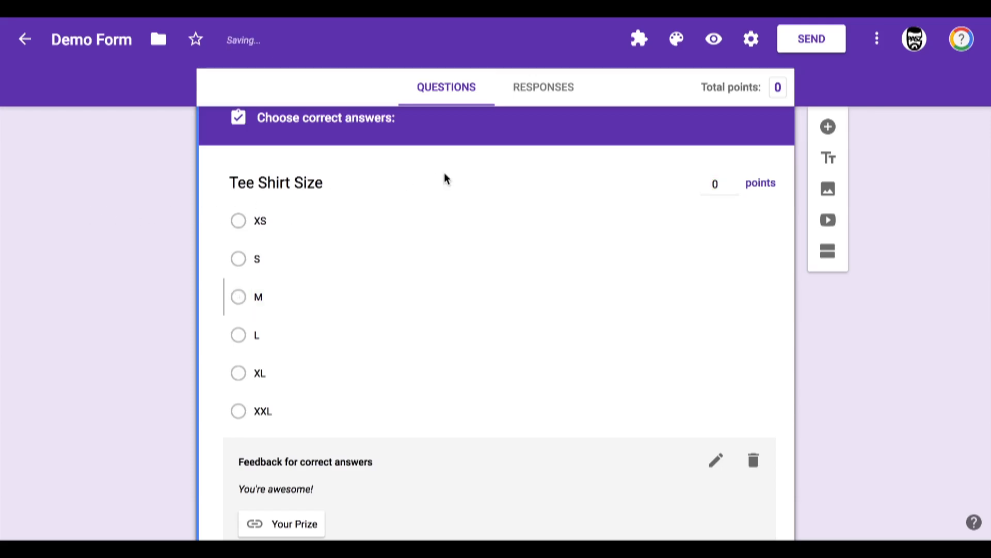
Step: Scroll through the form's questions to the Favorite Lunch grid and back to the top
{"action": "scroll", "coordinate": [446, 179], "scroll_direction": "down", "scroll_amount": 7}
{"action": "scroll", "coordinate": [447, 179], "scroll_direction": "down", "scroll_amount": 10}
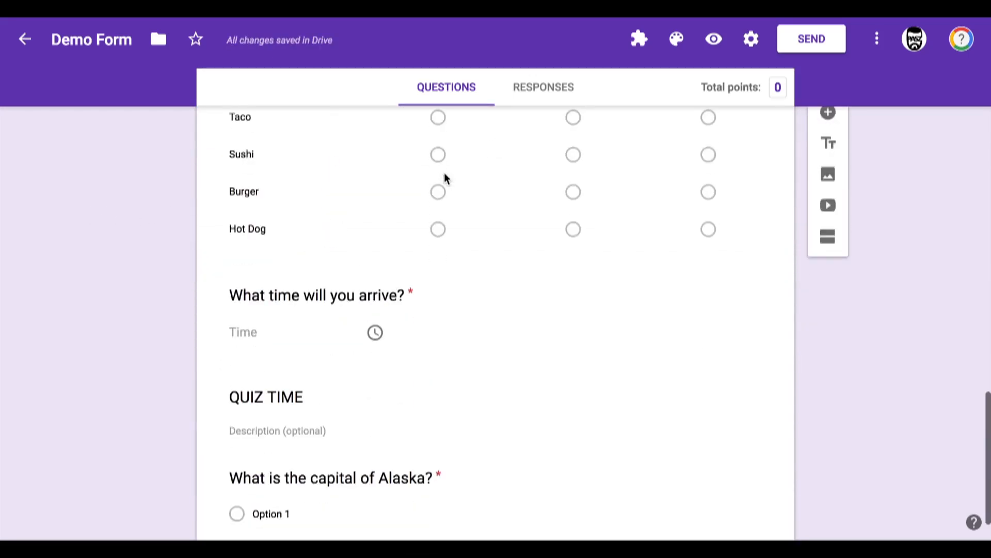
{"action": "scroll", "coordinate": [274, 200], "scroll_direction": "up", "scroll_amount": 3}
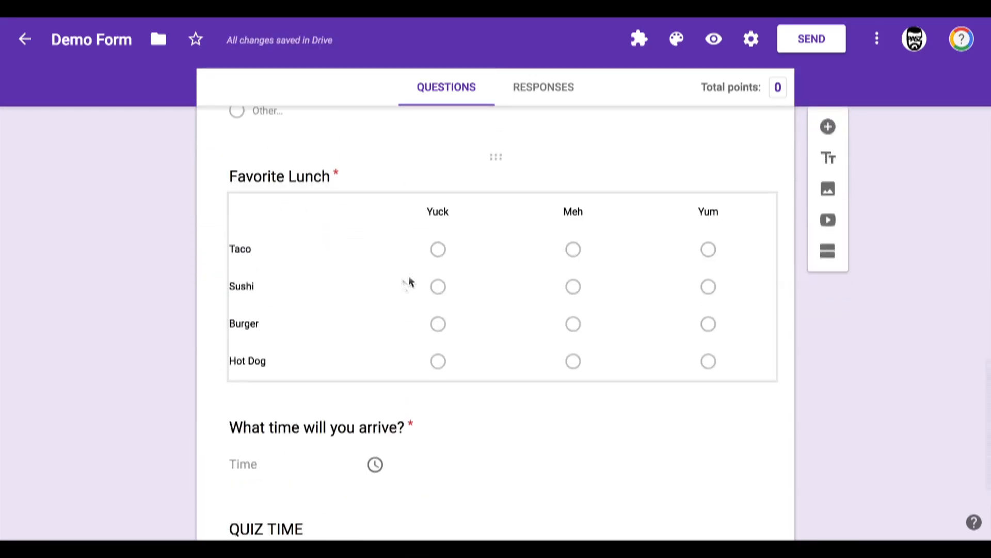
{"action": "left_click", "coordinate": [317, 375]}
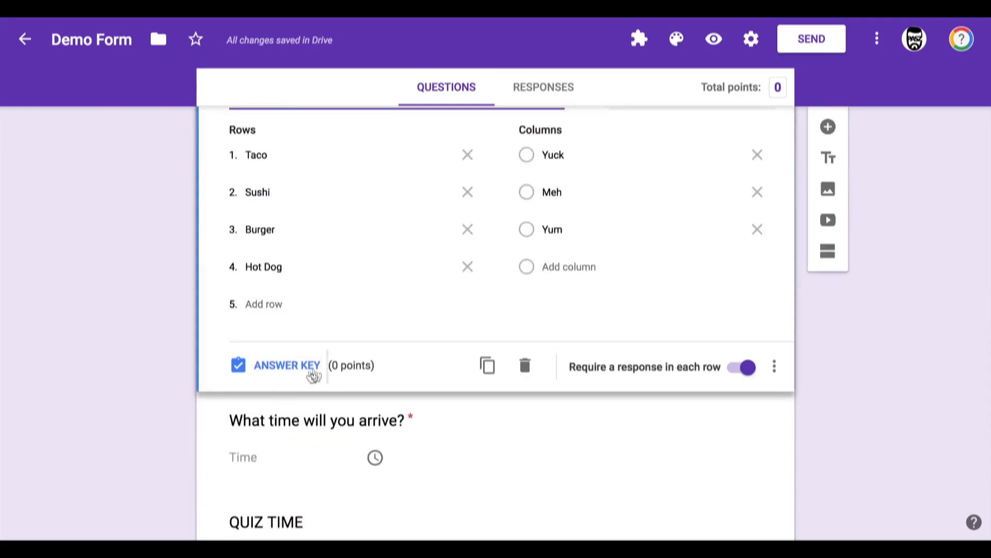
{"action": "scroll", "coordinate": [857, 376], "scroll_direction": "up", "scroll_amount": 10}
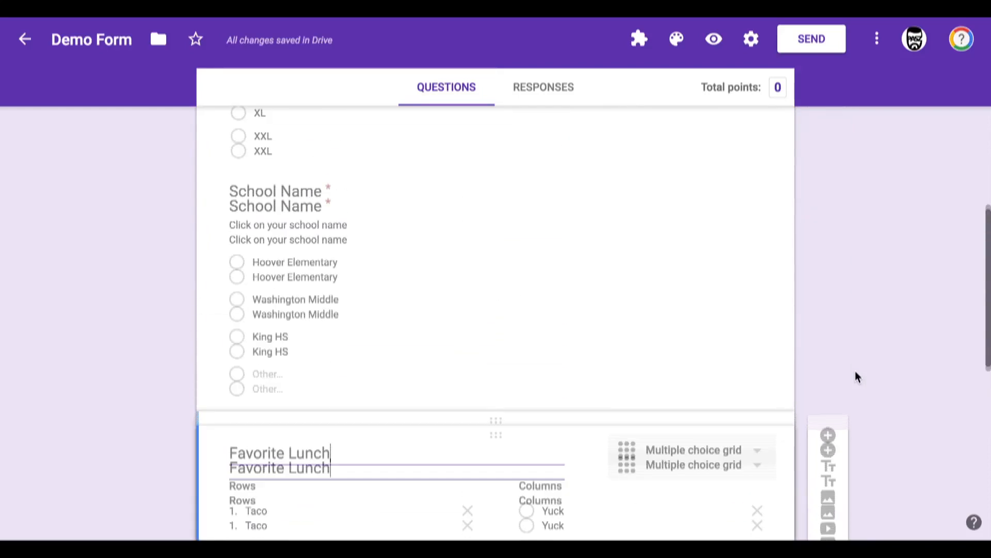
{"action": "scroll", "coordinate": [624, 153], "scroll_direction": "up", "scroll_amount": 3}
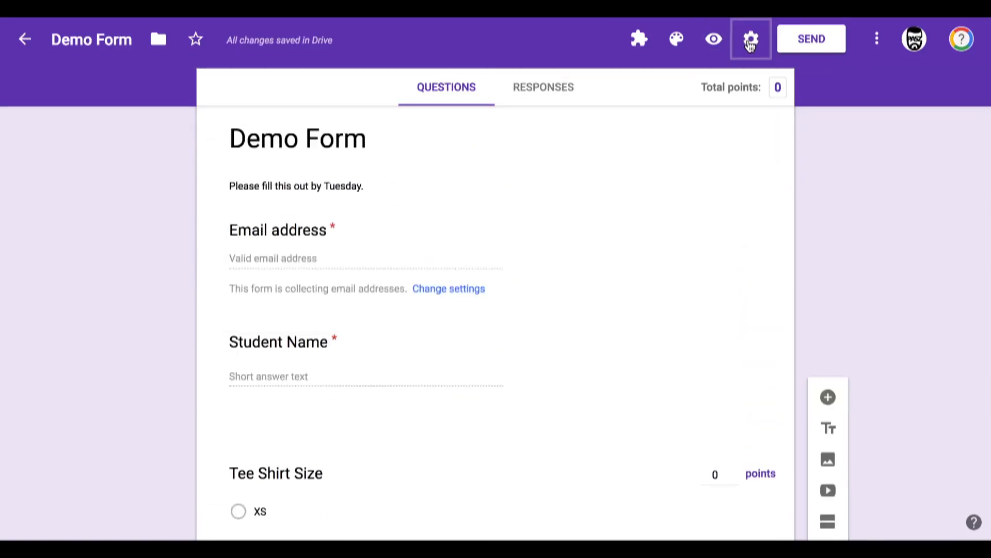
Step: Open the Send form dialog and add two contacts' e-mail addresses as recipients
{"action": "left_click", "coordinate": [809, 42]}
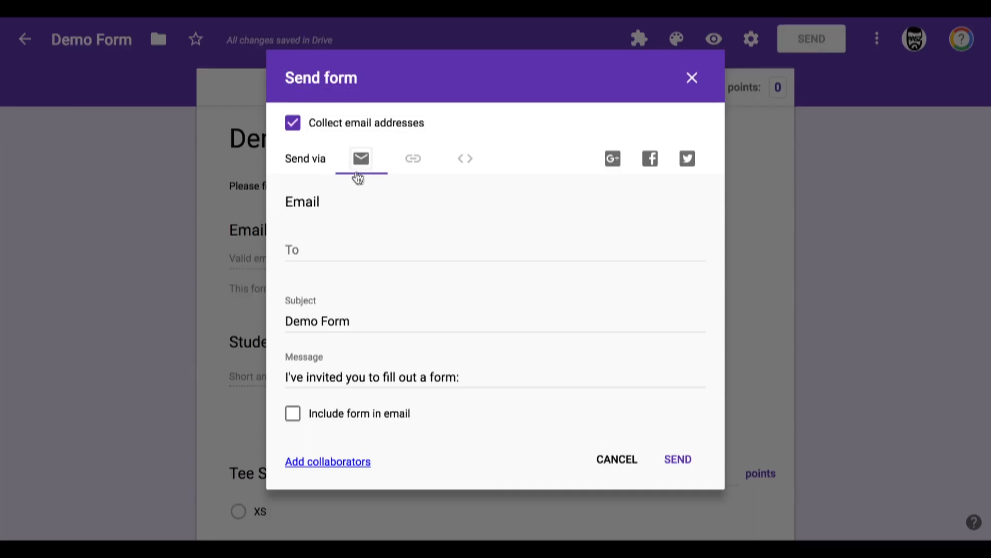
{"action": "left_click", "coordinate": [298, 255]}
{"action": "type", "text": "students"}
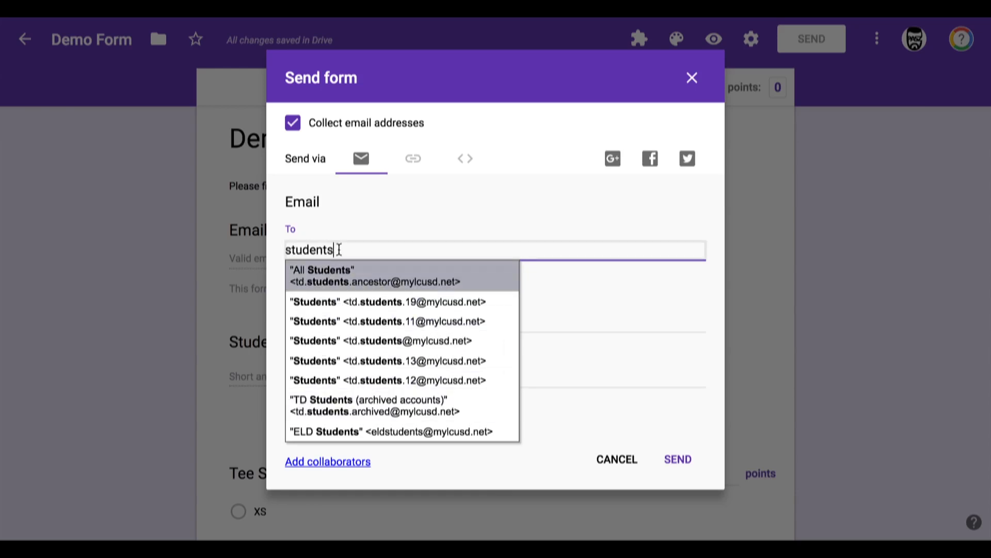
{"action": "key", "text": "BackSpace"}
{"action": "key", "text": "BackSpace"}
{"action": "key", "text": "BackSpace"}
{"action": "key", "text": "BackSpace"}
{"action": "key", "text": "BackSpace"}
{"action": "key", "text": "BackSpace"}
{"action": "key", "text": "BackSpace"}
{"action": "key", "text": "BackSpace"}
{"action": "type", "text": "steve"}
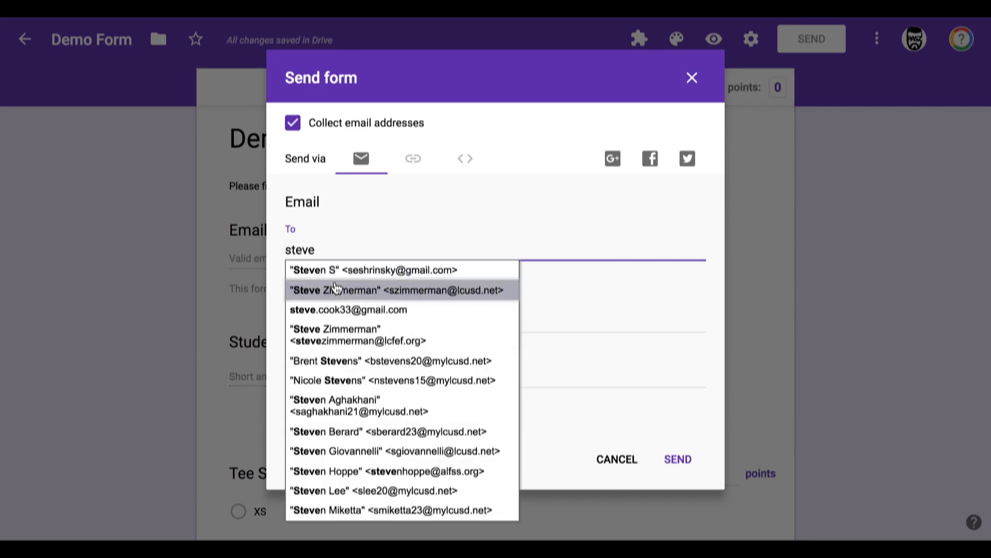
{"action": "left_click", "coordinate": [336, 287]}
{"action": "type", "text": "lar"}
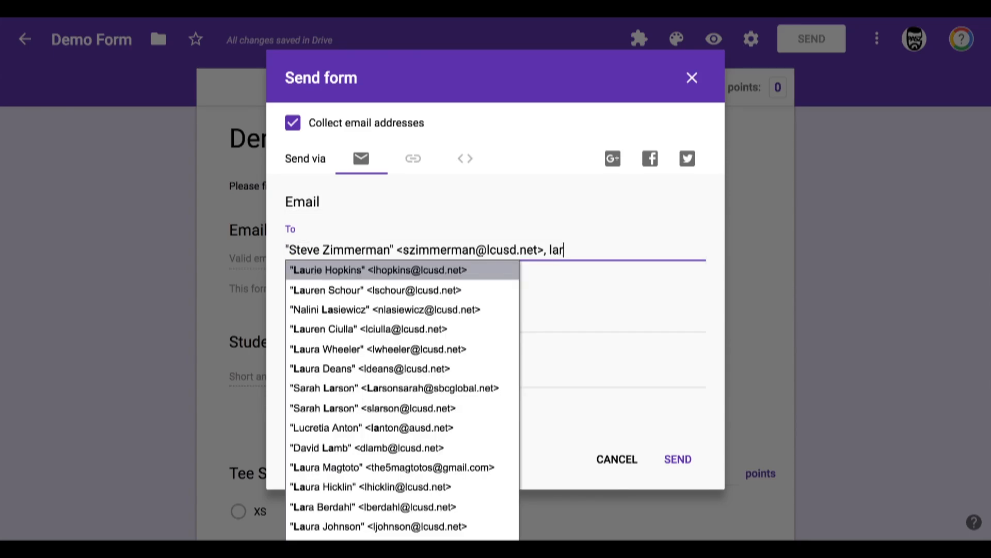
{"action": "type", "text": "ry"}
{"action": "left_click", "coordinate": [321, 272]}
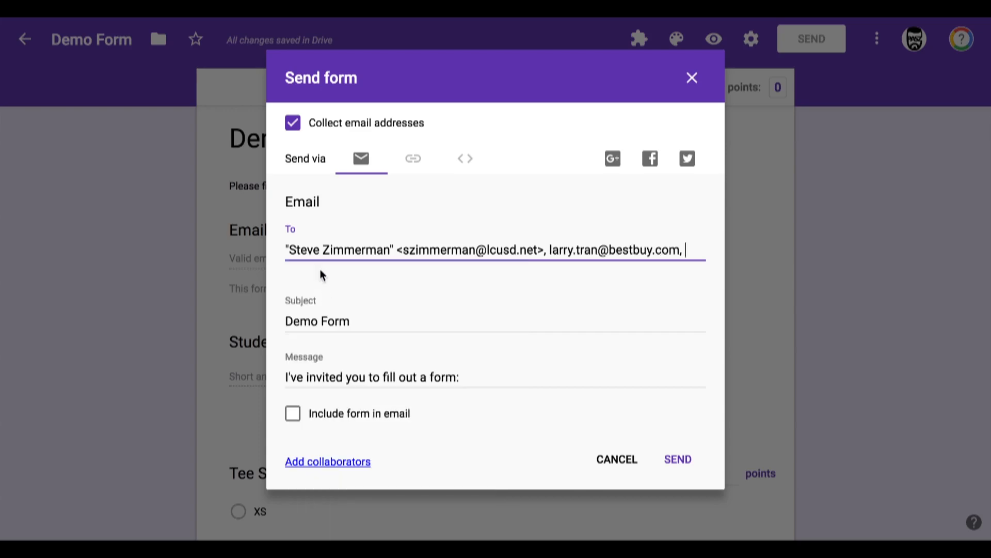
Step: Clear all recipients from the e-mail To field
{"action": "type", "text": "lou"}
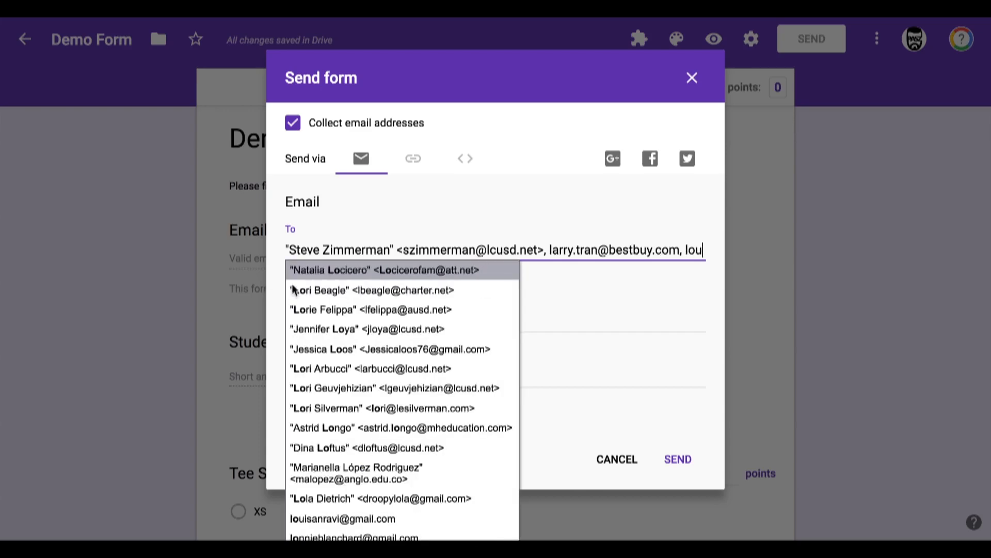
{"action": "triple_click", "coordinate": [607, 253]}
{"action": "key", "text": "BackSpace"}
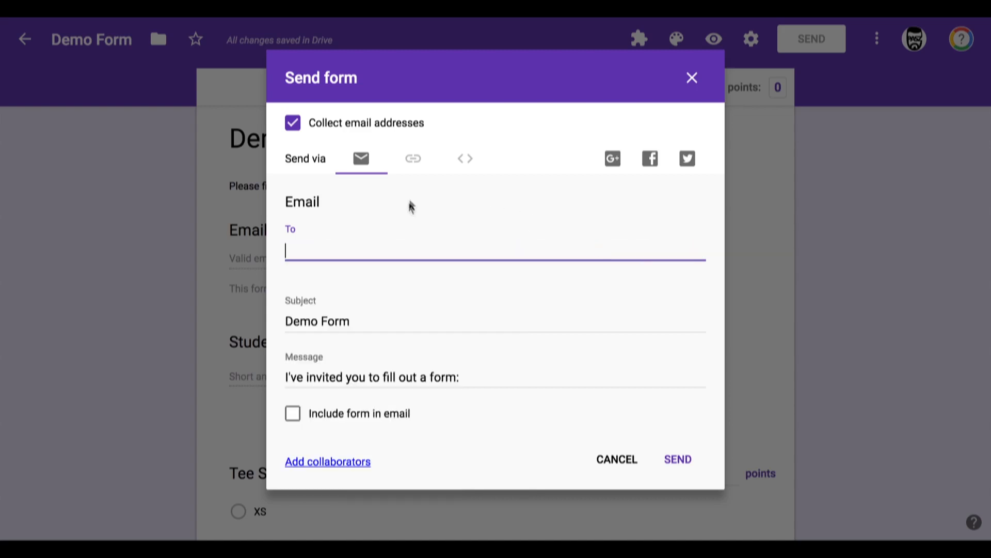
Step: Review the form's shareable link and its embed HTML code options
{"action": "left_click", "coordinate": [413, 162]}
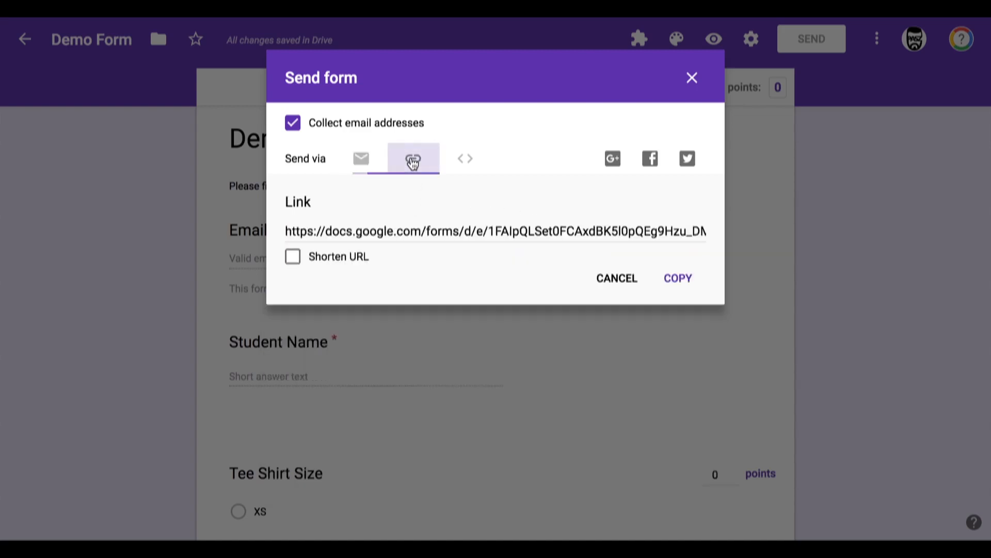
{"action": "left_click", "coordinate": [405, 233]}
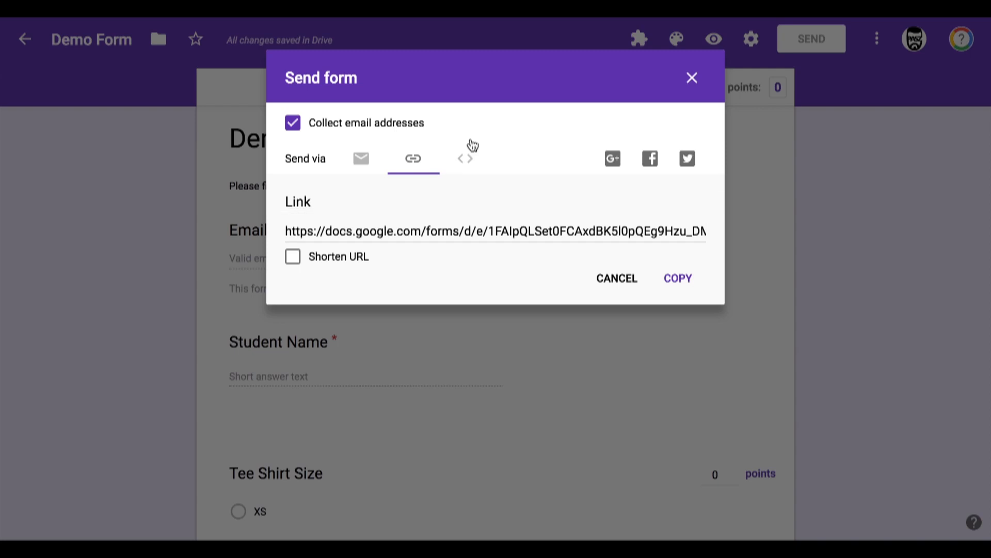
{"action": "left_click", "coordinate": [464, 165]}
{"action": "left_click", "coordinate": [467, 161]}
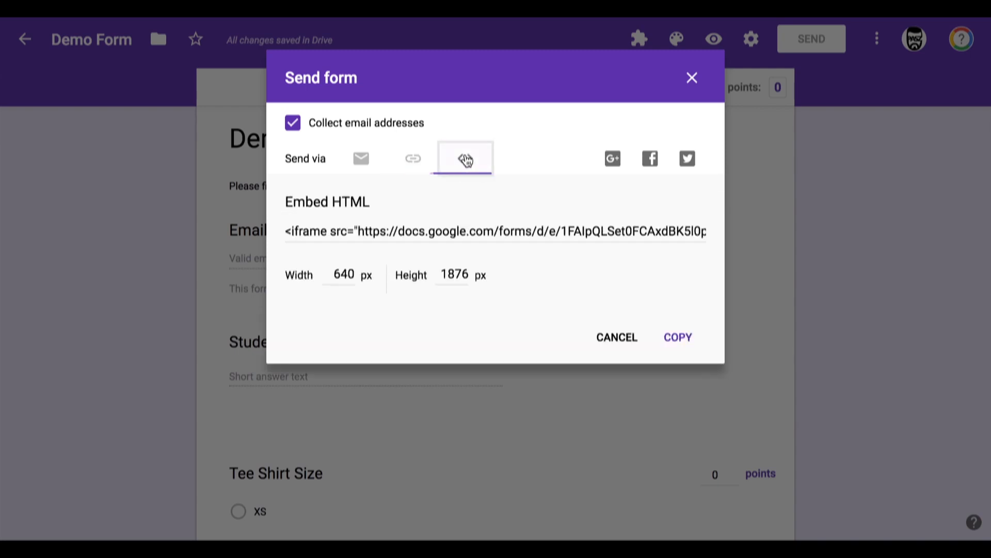
{"action": "left_click", "coordinate": [336, 224]}
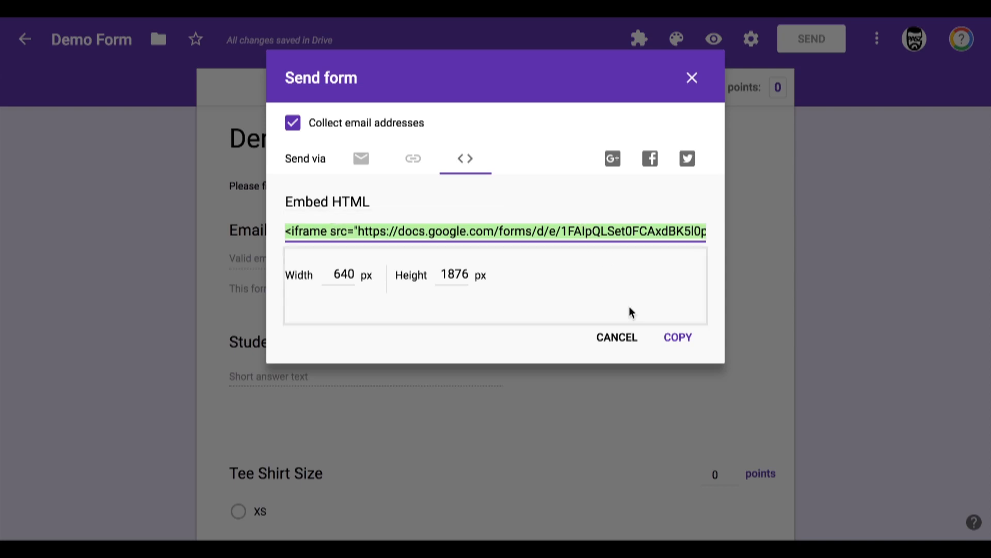
{"action": "left_click", "coordinate": [360, 158]}
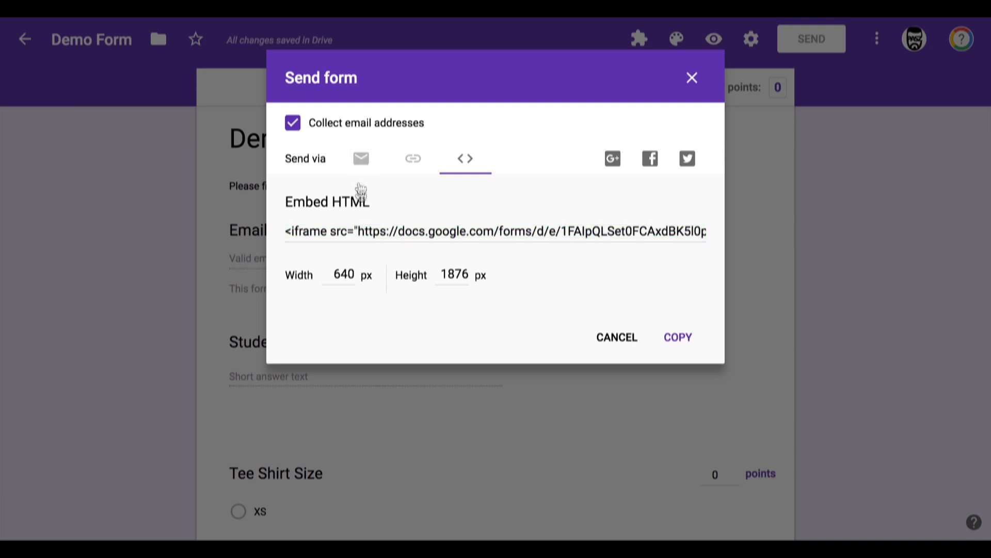
Step: Close the Send form dialog and switch to the form's Responses view
{"action": "left_click", "coordinate": [617, 463]}
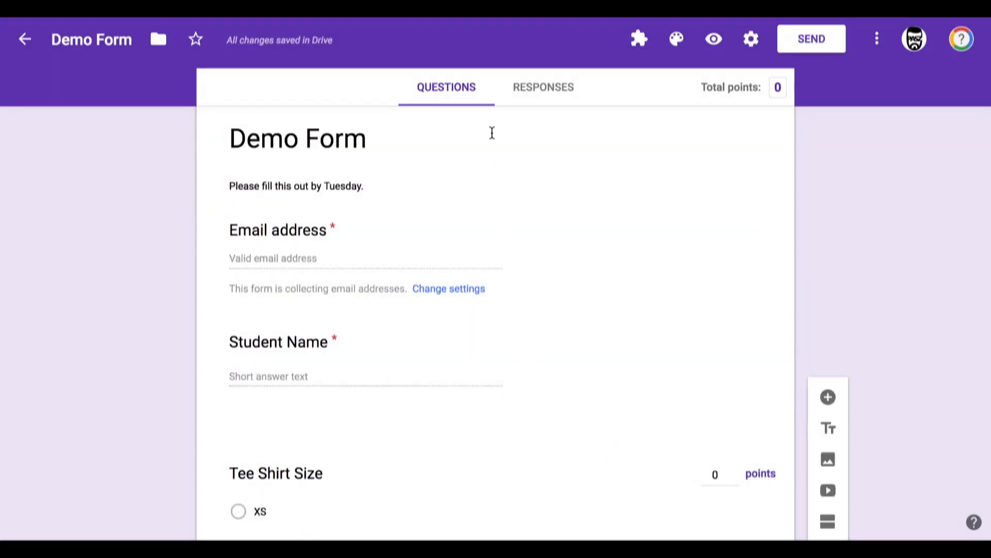
{"action": "left_click", "coordinate": [531, 93]}
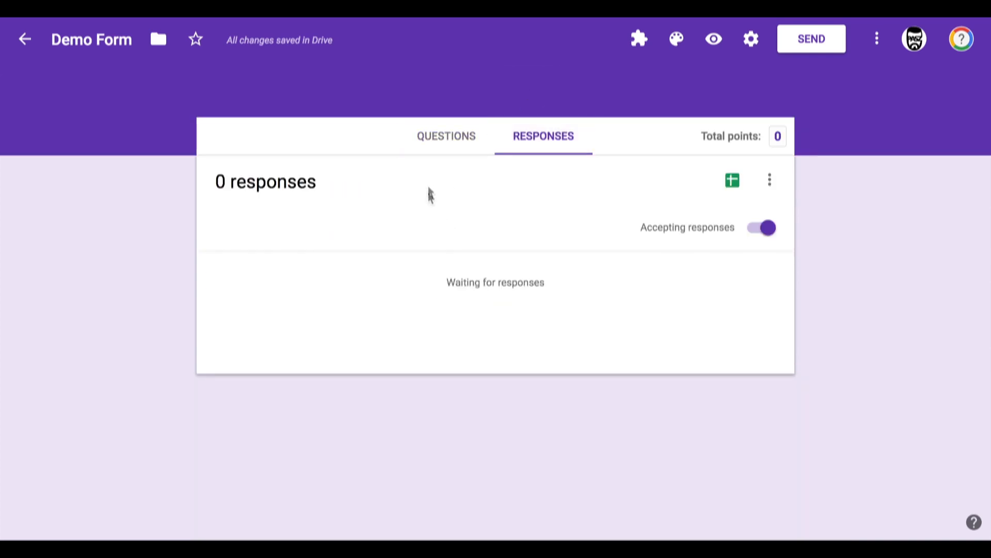
Step: Preview the live form and fill in the respondent's e-mail address and a student name
{"action": "left_click", "coordinate": [714, 42]}
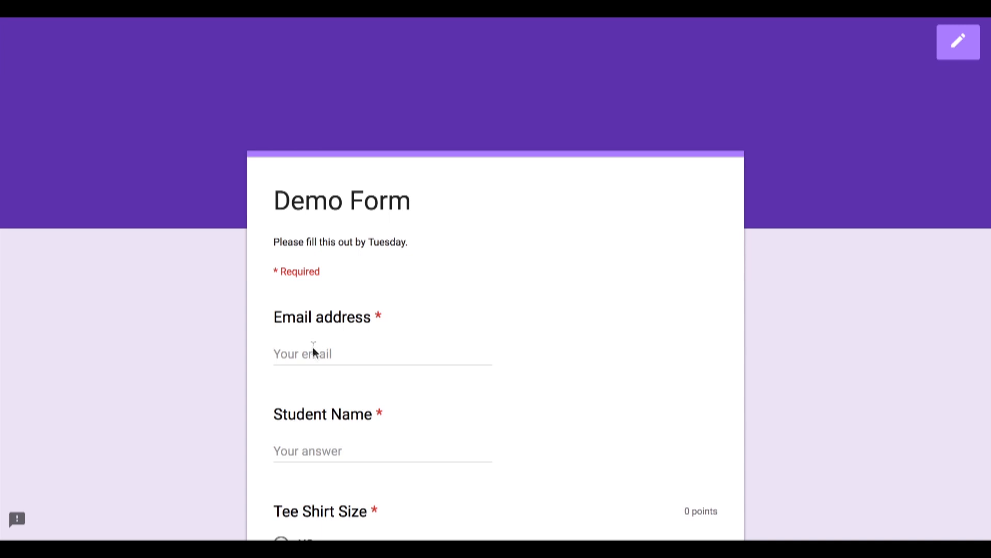
{"action": "left_click", "coordinate": [312, 352]}
{"action": "left_click", "coordinate": [315, 367]}
{"action": "scroll", "coordinate": [257, 372], "scroll_direction": "down", "scroll_amount": 3}
{"action": "left_click", "coordinate": [294, 293]}
{"action": "type", "text": "J"}
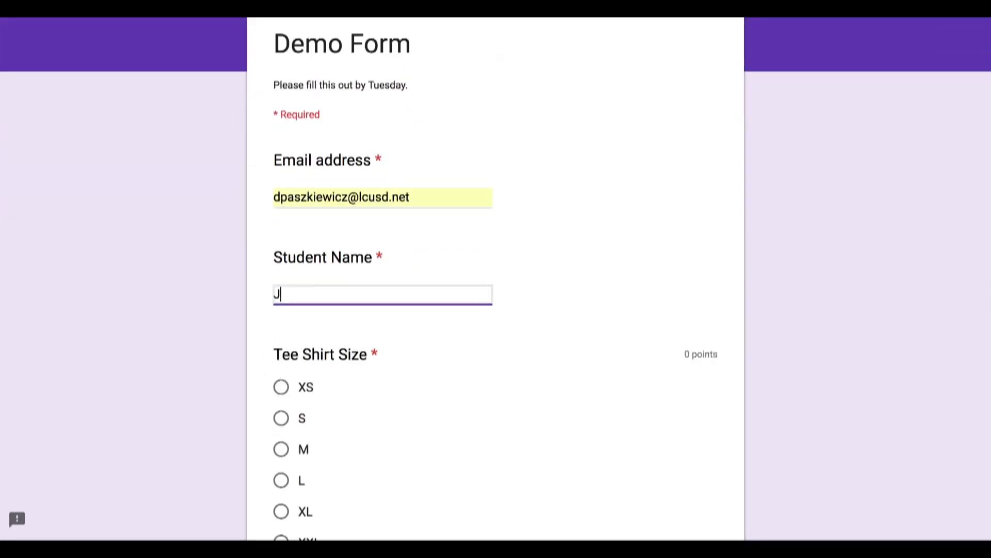
{"action": "type", "text": "o Ann Fabric"}
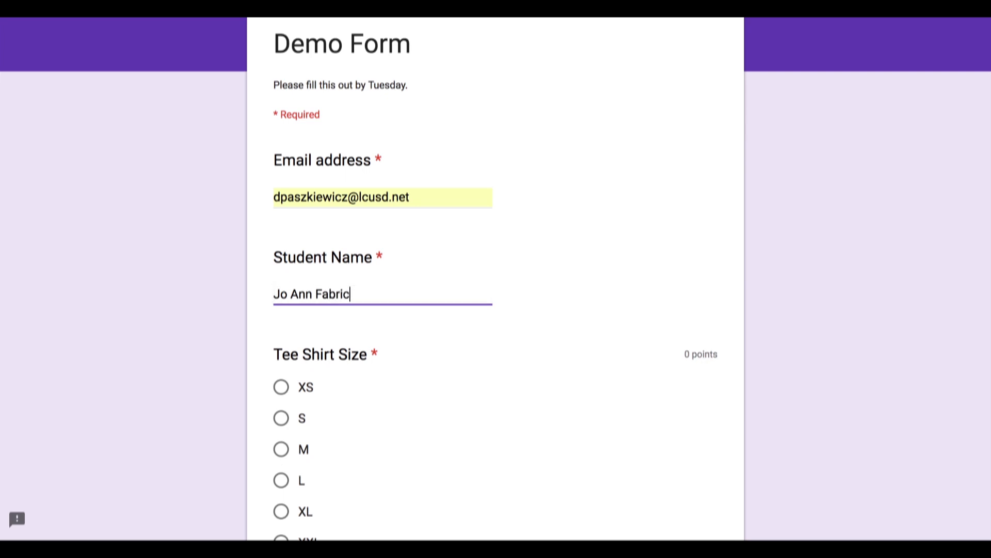
Step: Answer Tee Shirt Size with M and School Name with King HS
{"action": "scroll", "coordinate": [287, 281], "scroll_direction": "down", "scroll_amount": 4}
{"action": "left_click", "coordinate": [278, 232]}
{"action": "scroll", "coordinate": [150, 301], "scroll_direction": "down", "scroll_amount": 4}
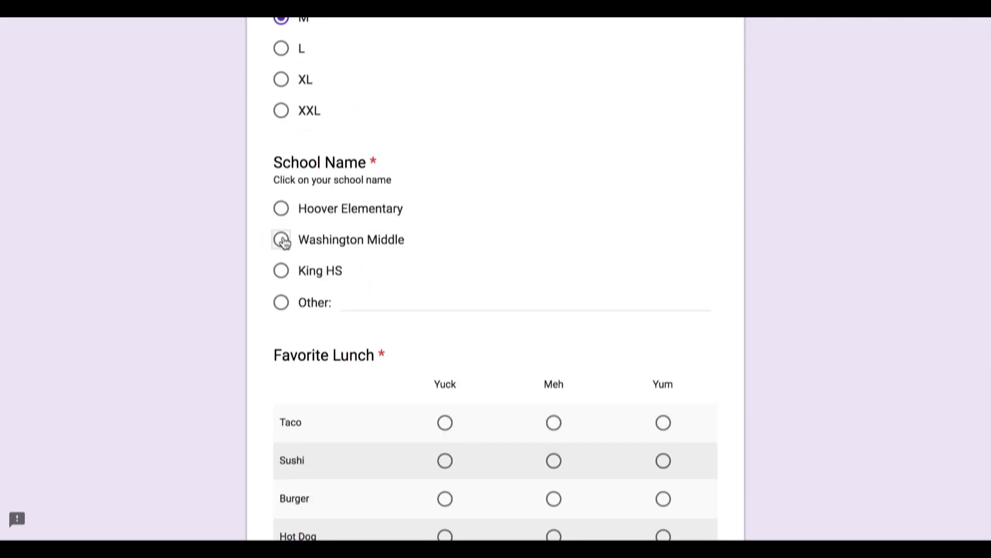
{"action": "left_click", "coordinate": [281, 271]}
Step: Rate the Favorite Lunch grid: Taco Yuck, Sushi Meh, Burger Meh, Hot Dog Yuck
{"action": "scroll", "coordinate": [195, 282], "scroll_direction": "down", "scroll_amount": 6}
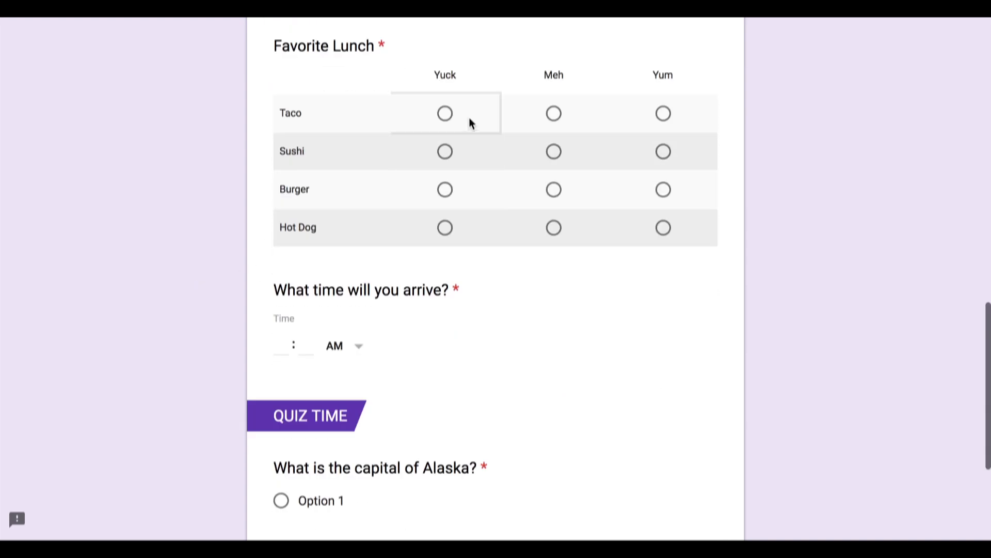
{"action": "left_click", "coordinate": [445, 114]}
{"action": "left_click", "coordinate": [554, 152]}
{"action": "left_click", "coordinate": [554, 190]}
{"action": "left_click", "coordinate": [445, 228]}
Step: Set the arrival time answer to 09:10 AM
{"action": "scroll", "coordinate": [313, 225], "scroll_direction": "down", "scroll_amount": 1}
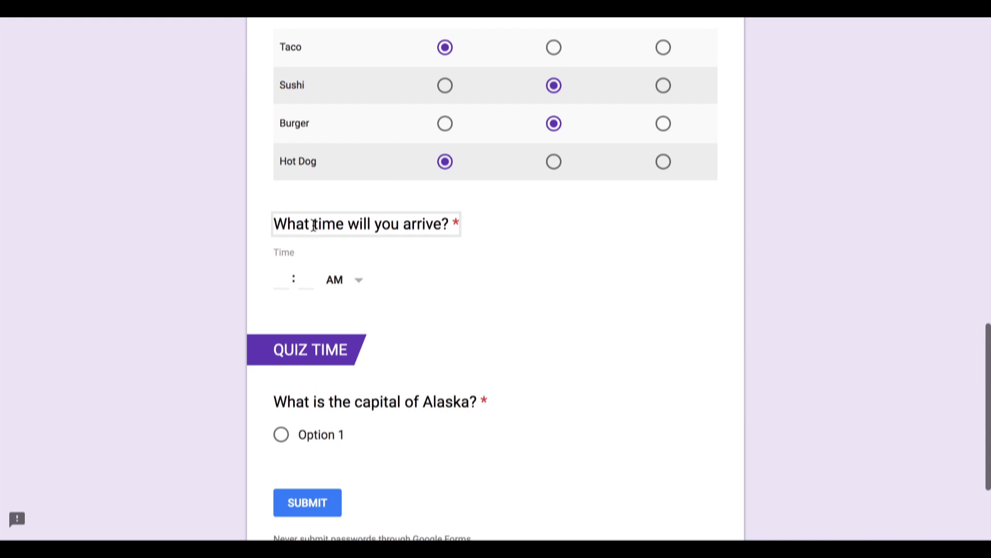
{"action": "scroll", "coordinate": [313, 224], "scroll_direction": "down", "scroll_amount": 1}
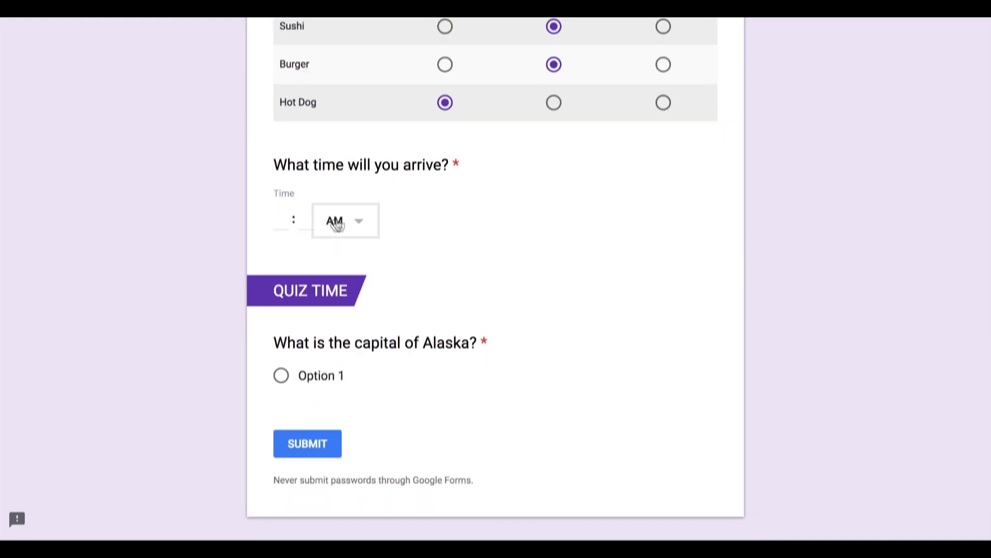
{"action": "left_click", "coordinate": [336, 225]}
{"action": "left_click", "coordinate": [274, 221]}
{"action": "type", "text": "9"}
{"action": "key", "text": "Tab"}
{"action": "type", "text": "10"}
{"action": "key", "text": "Tab"}
Step: Choose Option 1 for the capital of Alaska question and submit the test response
{"action": "scroll", "coordinate": [495, 279], "scroll_direction": "down", "scroll_amount": 2}
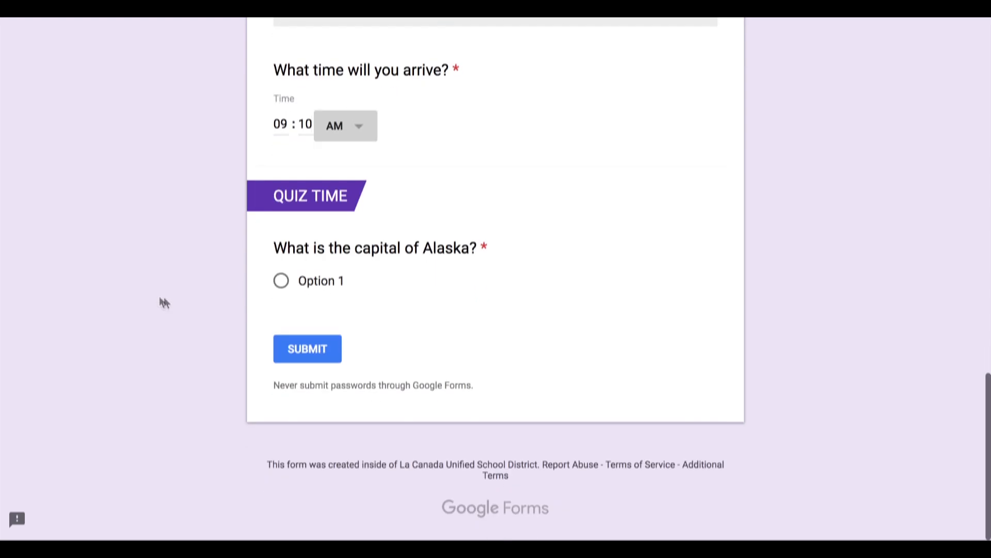
{"action": "left_click", "coordinate": [280, 281]}
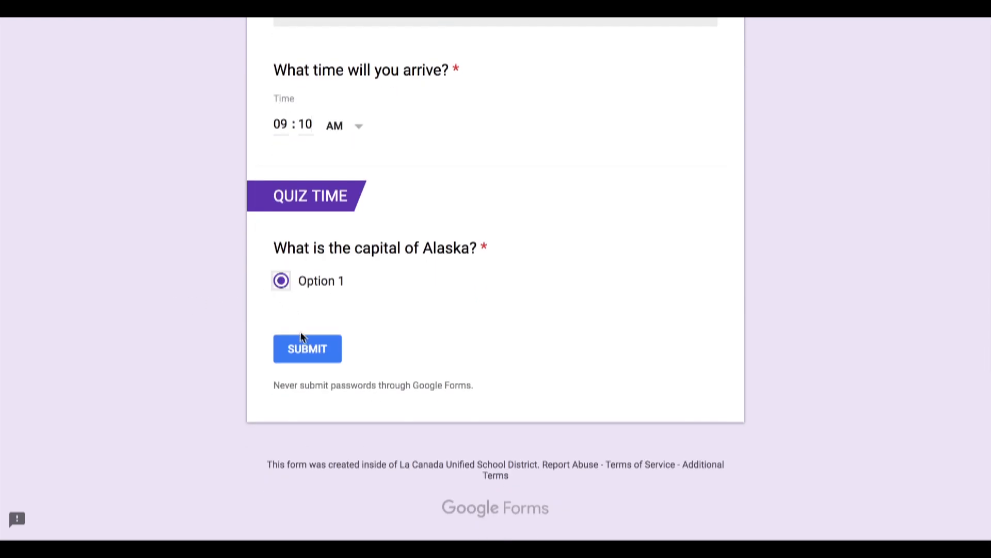
{"action": "left_click", "coordinate": [307, 354]}
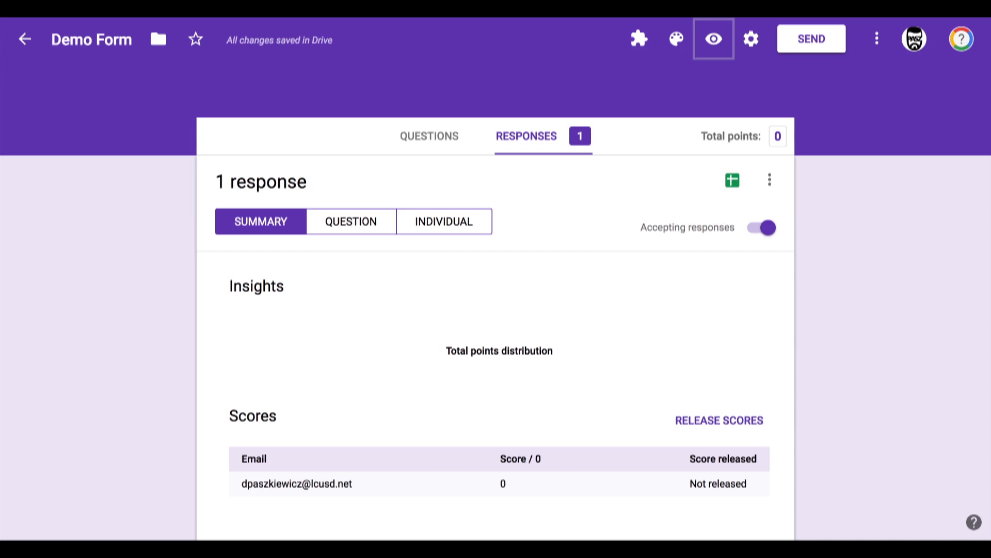
Step: Scroll through the response summary charts and scores for each question
{"action": "scroll", "coordinate": [195, 321], "scroll_direction": "down", "scroll_amount": 4}
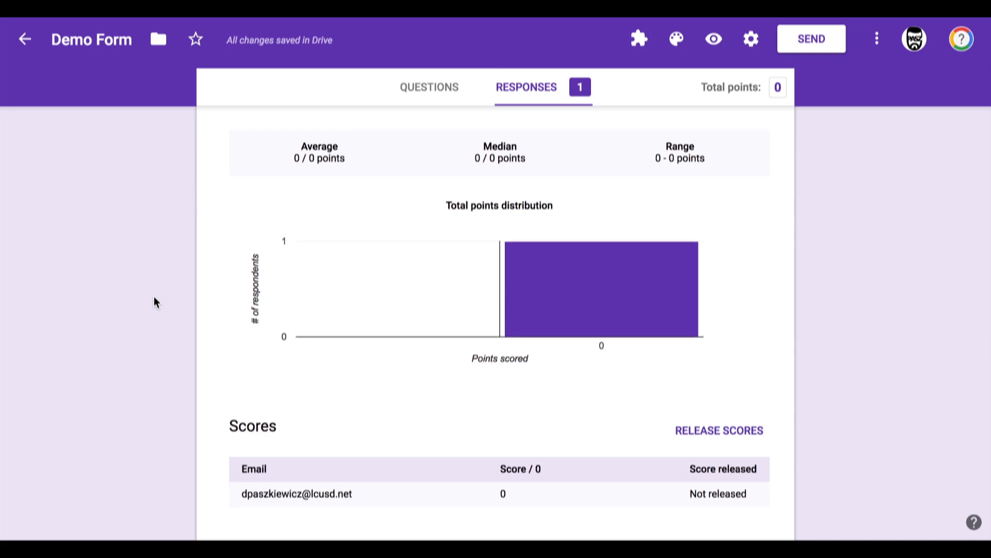
{"action": "scroll", "coordinate": [154, 298], "scroll_direction": "down", "scroll_amount": 5}
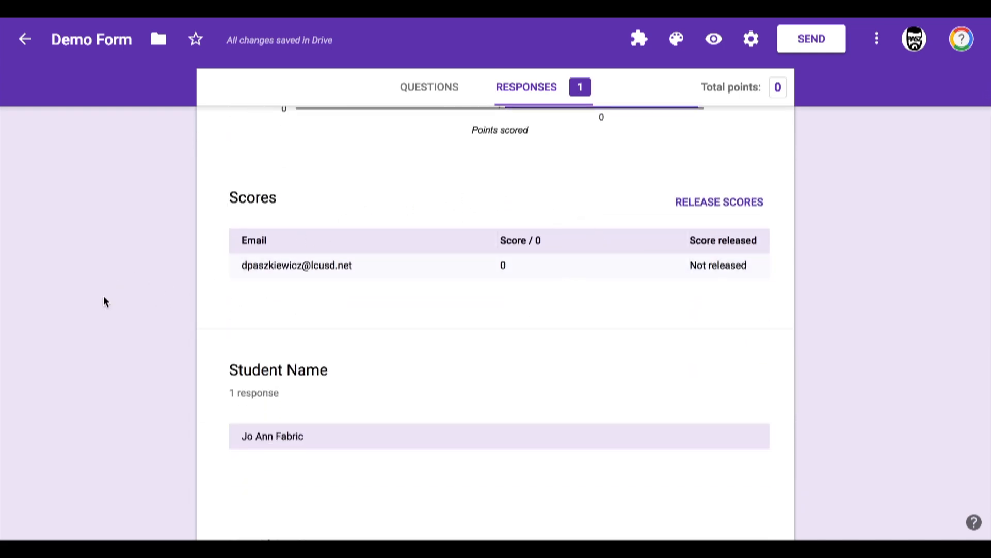
{"action": "scroll", "coordinate": [103, 296], "scroll_direction": "down", "scroll_amount": 4}
{"action": "scroll", "coordinate": [129, 222], "scroll_direction": "down", "scroll_amount": 4}
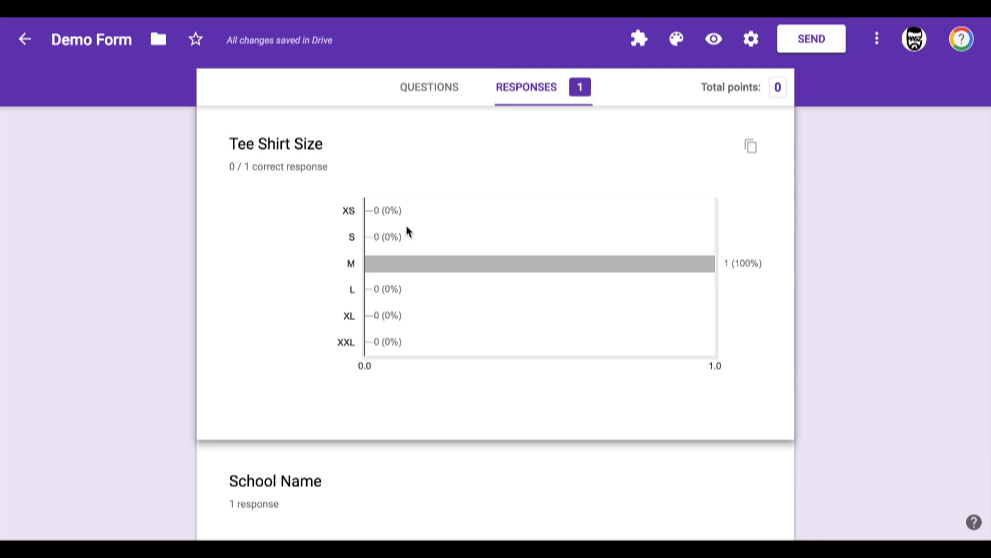
{"action": "scroll", "coordinate": [407, 226], "scroll_direction": "down", "scroll_amount": 1}
{"action": "scroll", "coordinate": [291, 264], "scroll_direction": "down", "scroll_amount": 5}
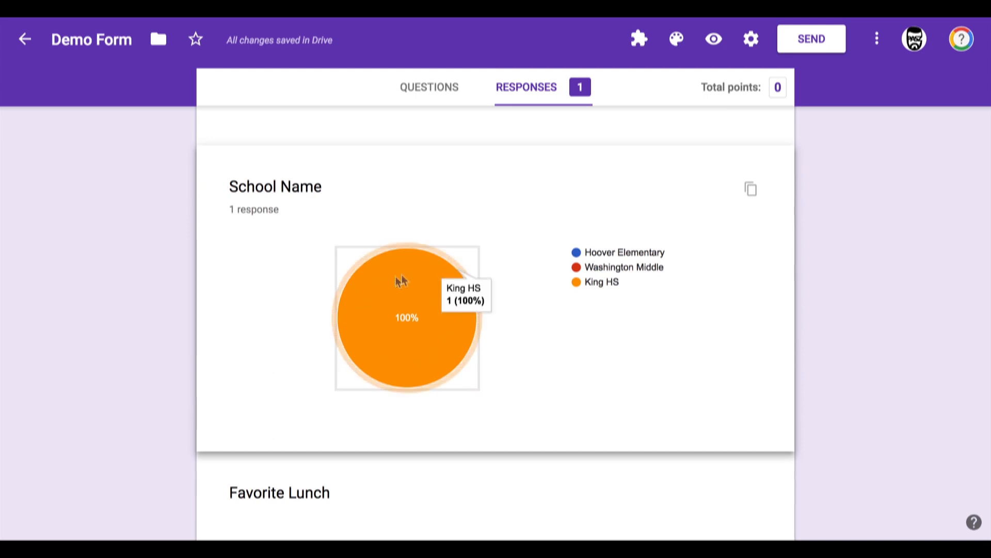
{"action": "scroll", "coordinate": [444, 285], "scroll_direction": "down", "scroll_amount": 5}
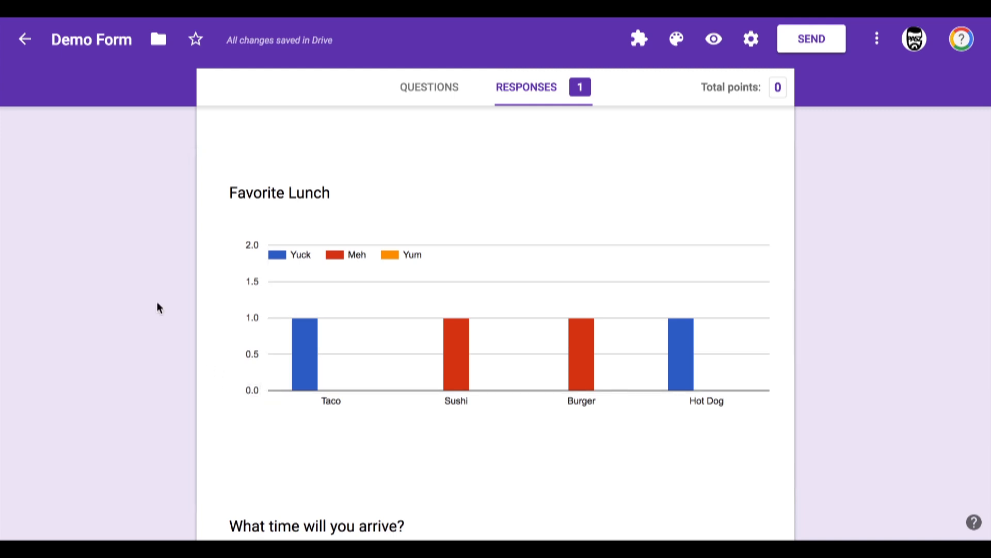
{"action": "scroll", "coordinate": [157, 302], "scroll_direction": "down", "scroll_amount": 5}
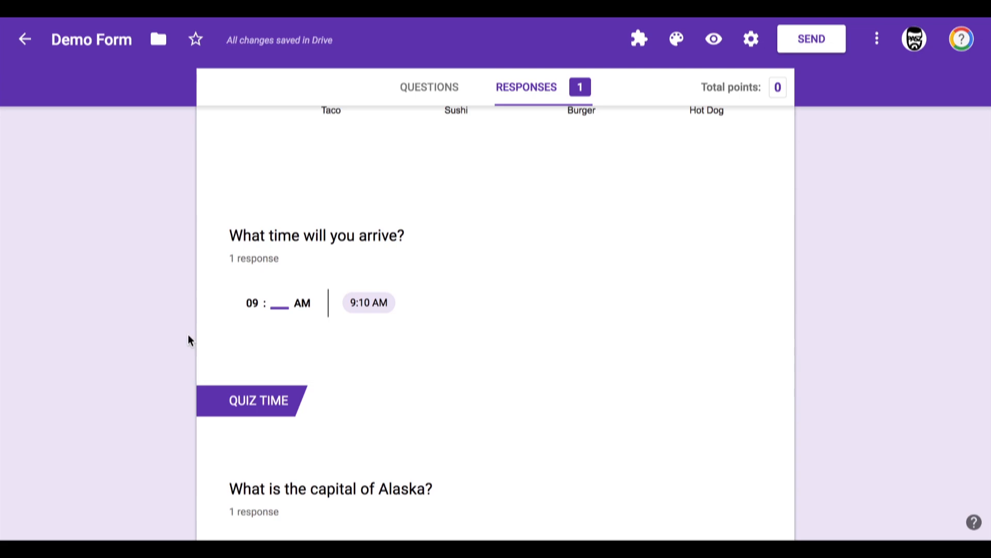
{"action": "scroll", "coordinate": [145, 347], "scroll_direction": "down", "scroll_amount": 3}
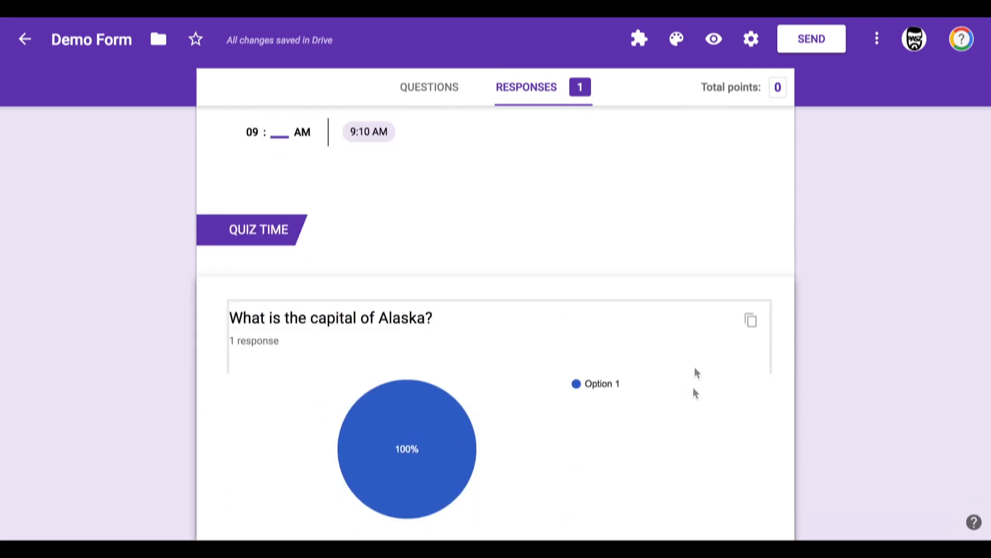
{"action": "scroll", "coordinate": [686, 503], "scroll_direction": "down", "scroll_amount": 2}
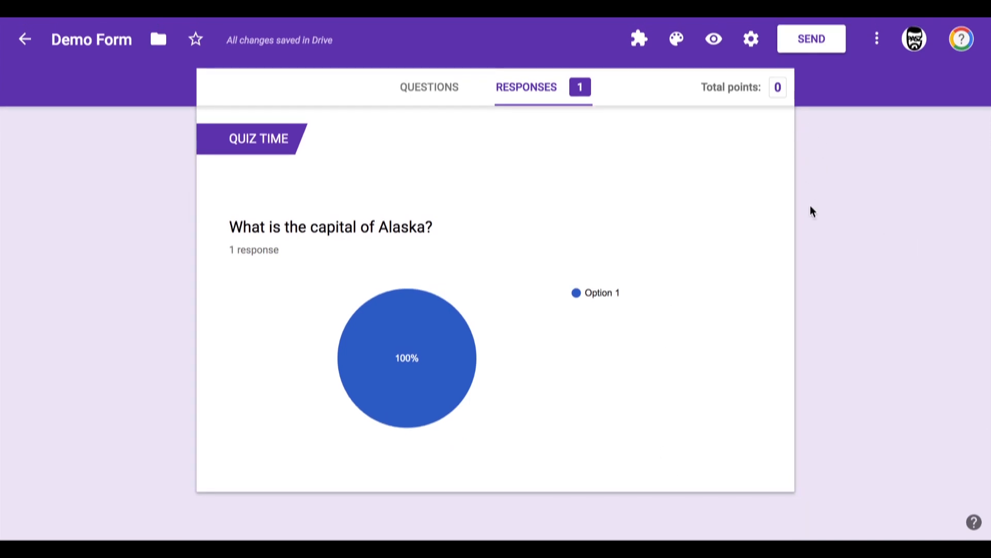
{"action": "scroll", "coordinate": [830, 281], "scroll_direction": "up", "scroll_amount": 15}
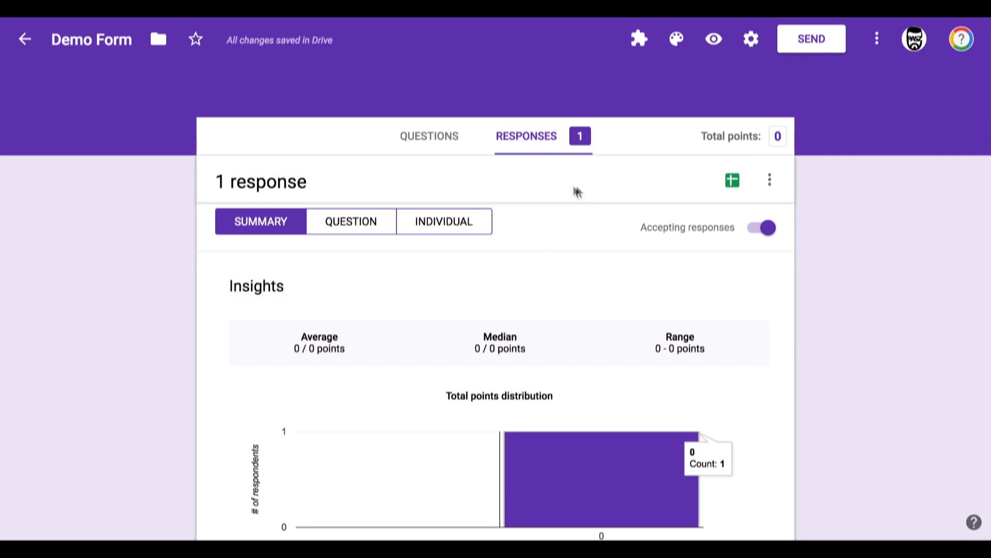
Step: Create a new response spreadsheet named Demo Form (Responses)
{"action": "left_click", "coordinate": [733, 185]}
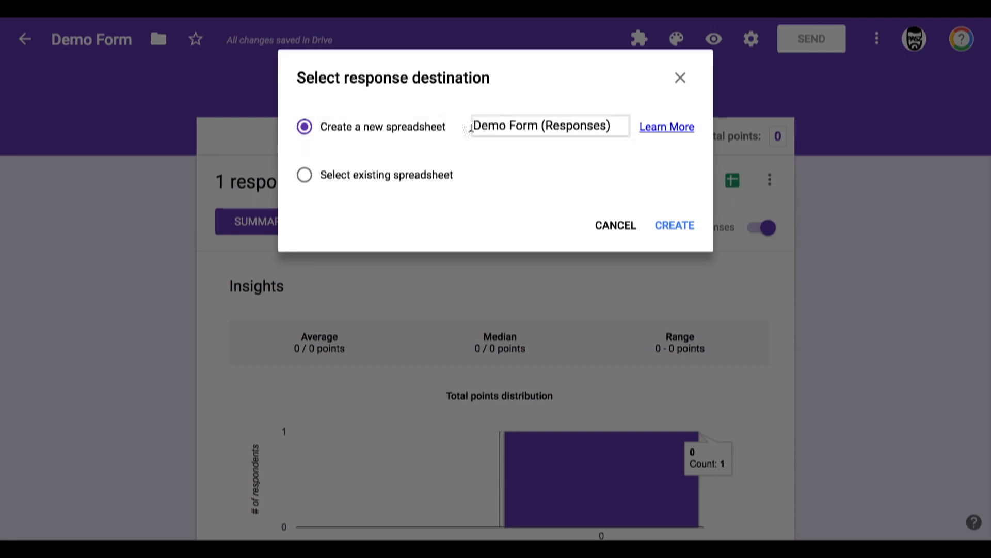
{"action": "left_click_drag", "start_coordinate": [607, 131], "coordinate": [469, 135]}
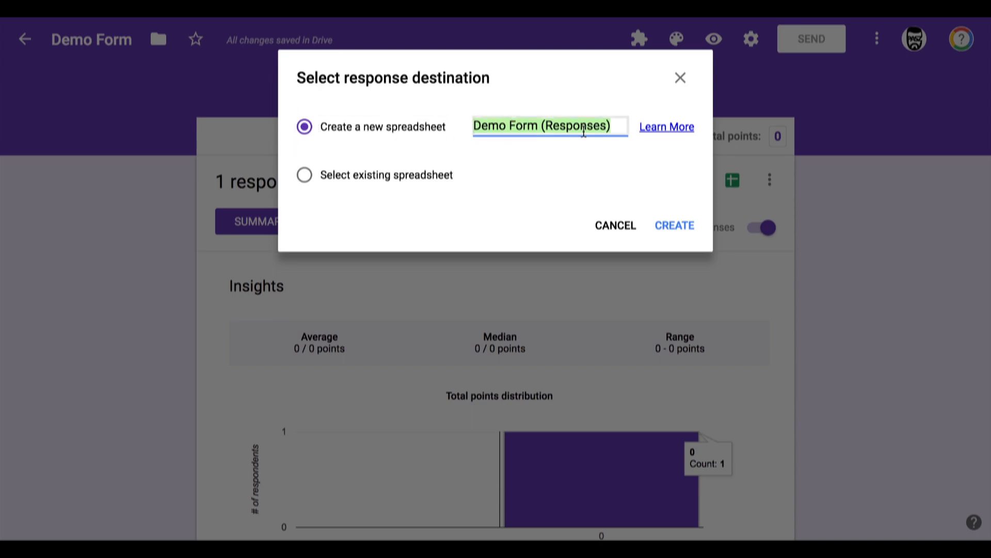
{"action": "left_click", "coordinate": [674, 224]}
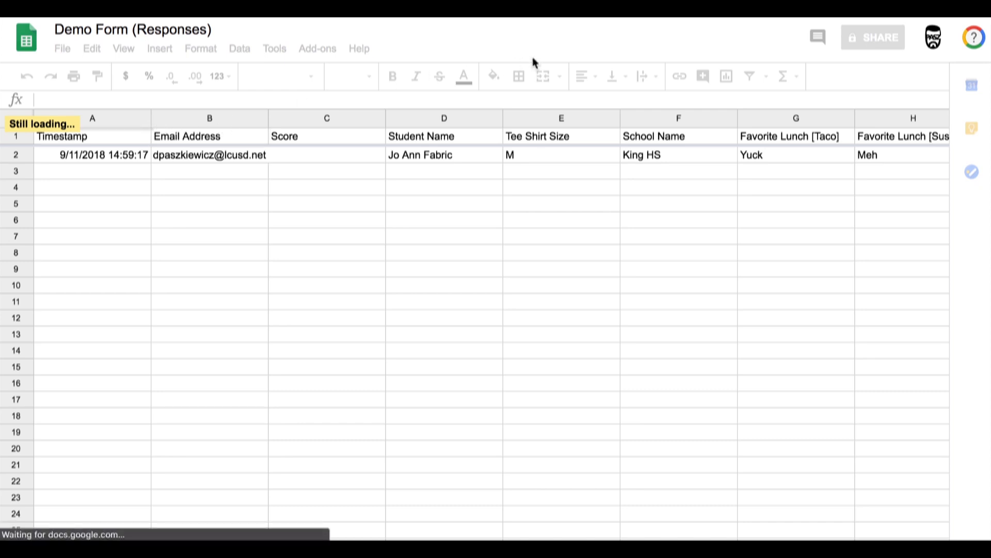
Step: Browse the response spreadsheet's answer columns and open the School Name column menu
{"action": "left_click_drag", "start_coordinate": [331, 507], "coordinate": [485, 512]}
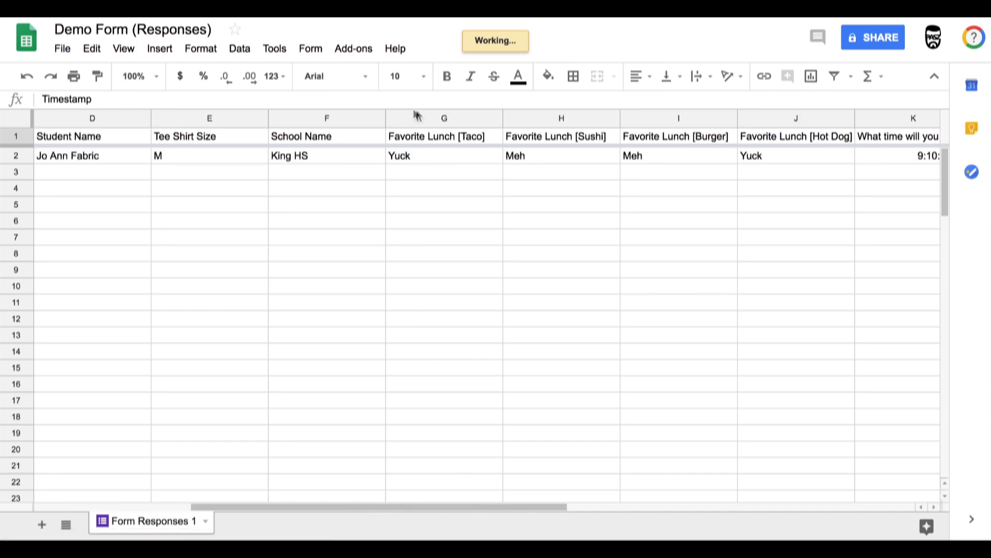
{"action": "left_click", "coordinate": [549, 119]}
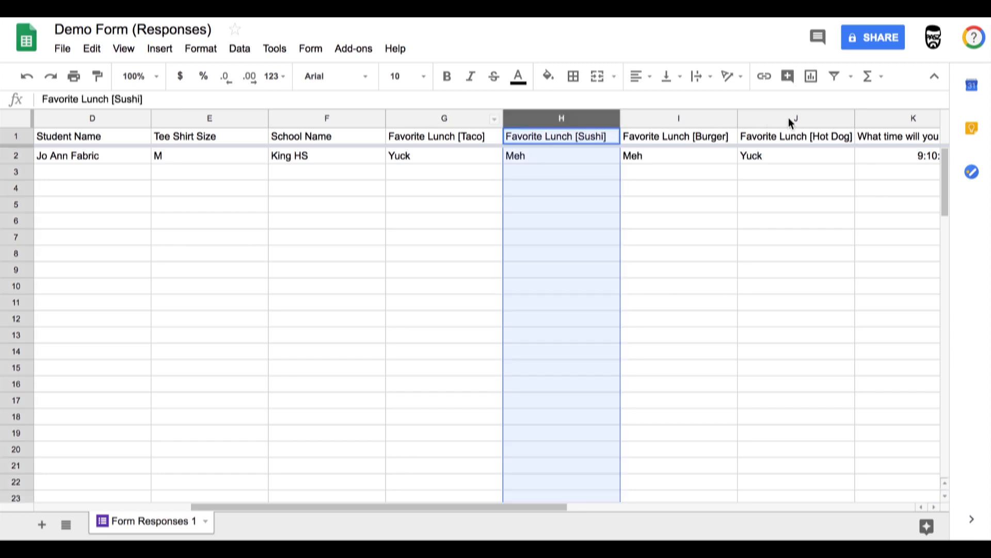
{"action": "left_click", "coordinate": [789, 117]}
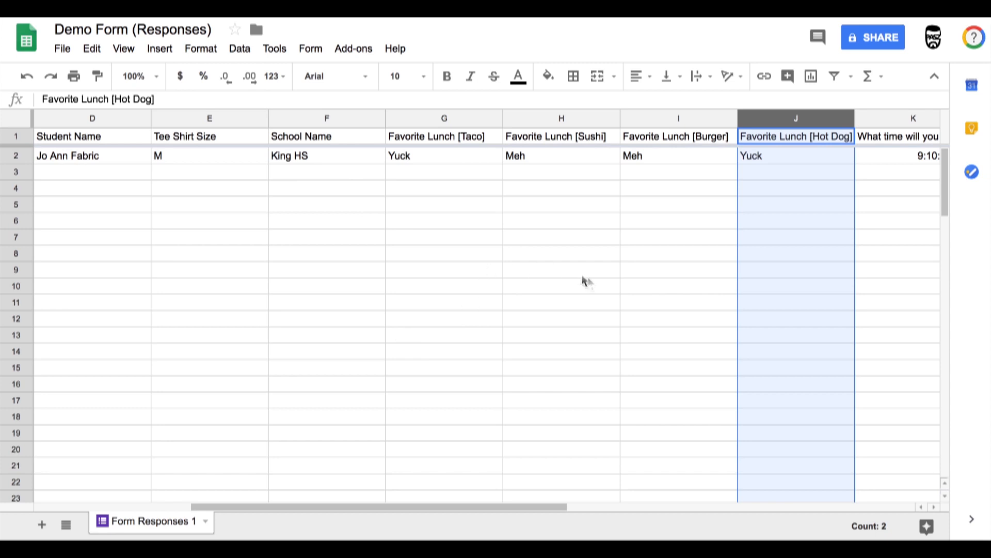
{"action": "left_click_drag", "start_coordinate": [536, 509], "coordinate": [299, 525]}
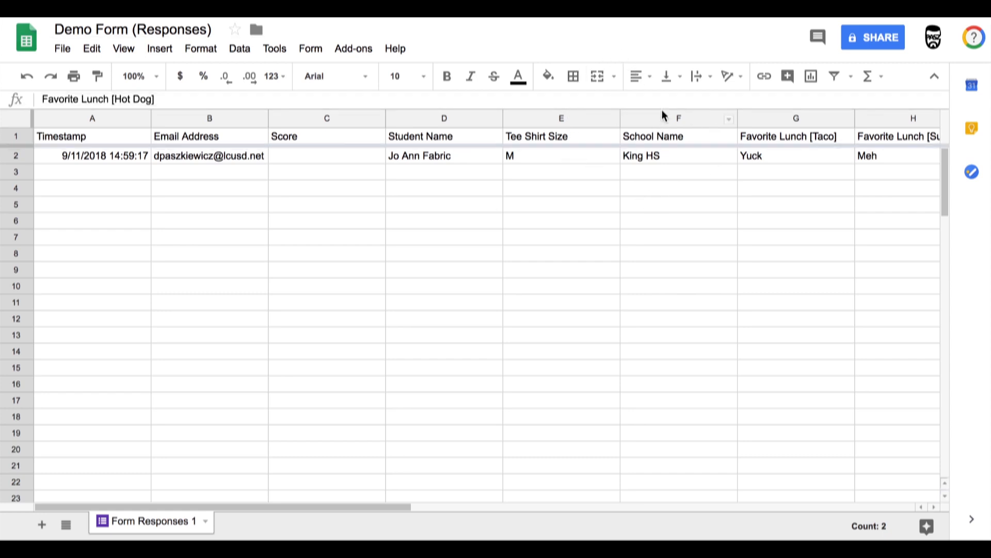
{"action": "left_click", "coordinate": [728, 123]}
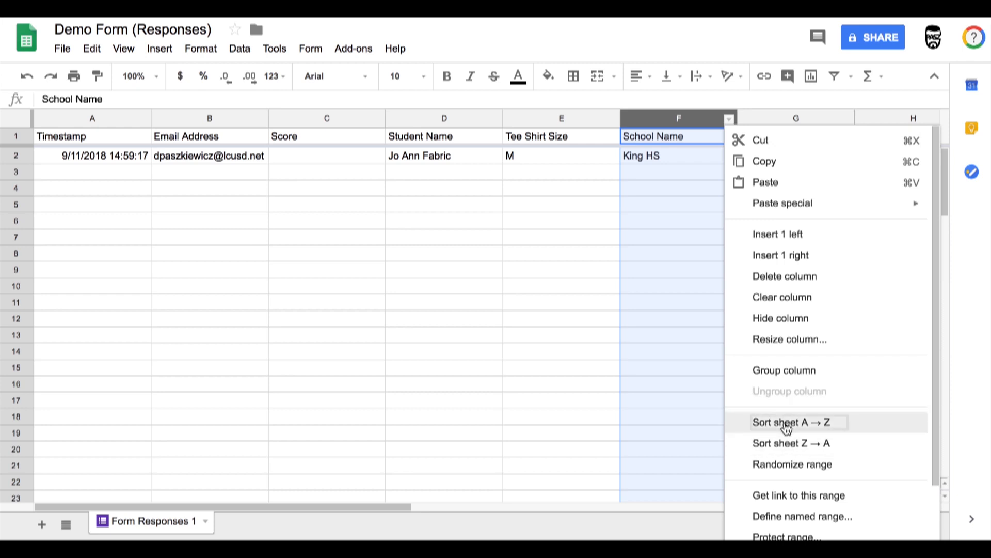
{"action": "left_click", "coordinate": [686, 400]}
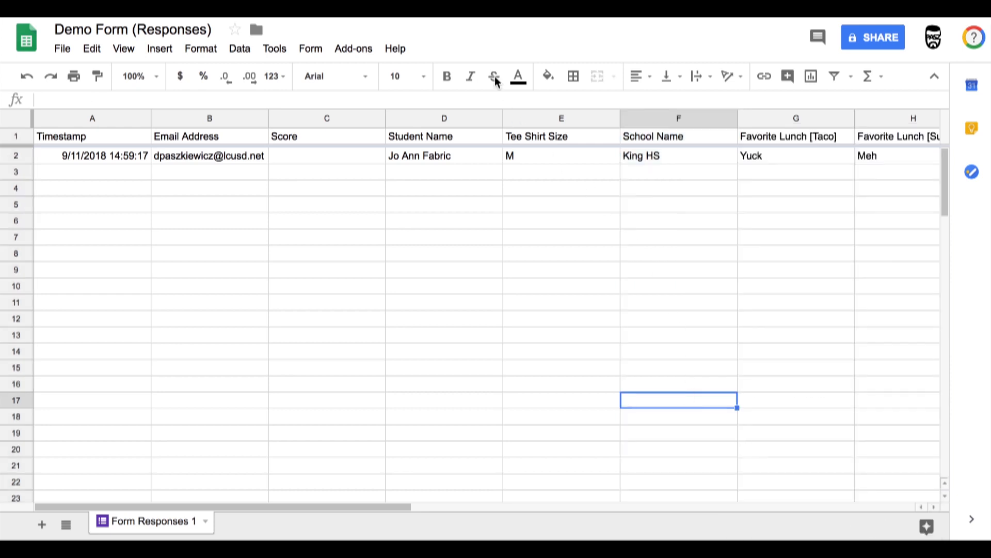